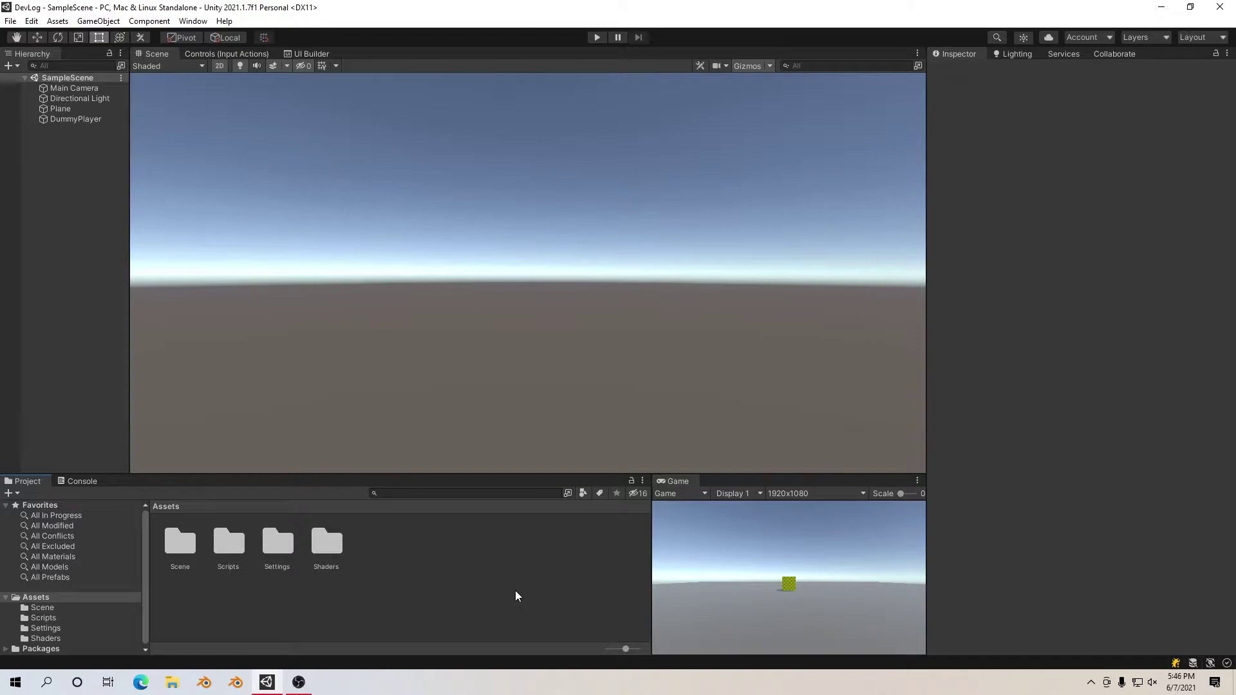
- Create a new cube and move it behind the player to Z -4.09
click(90, 119)
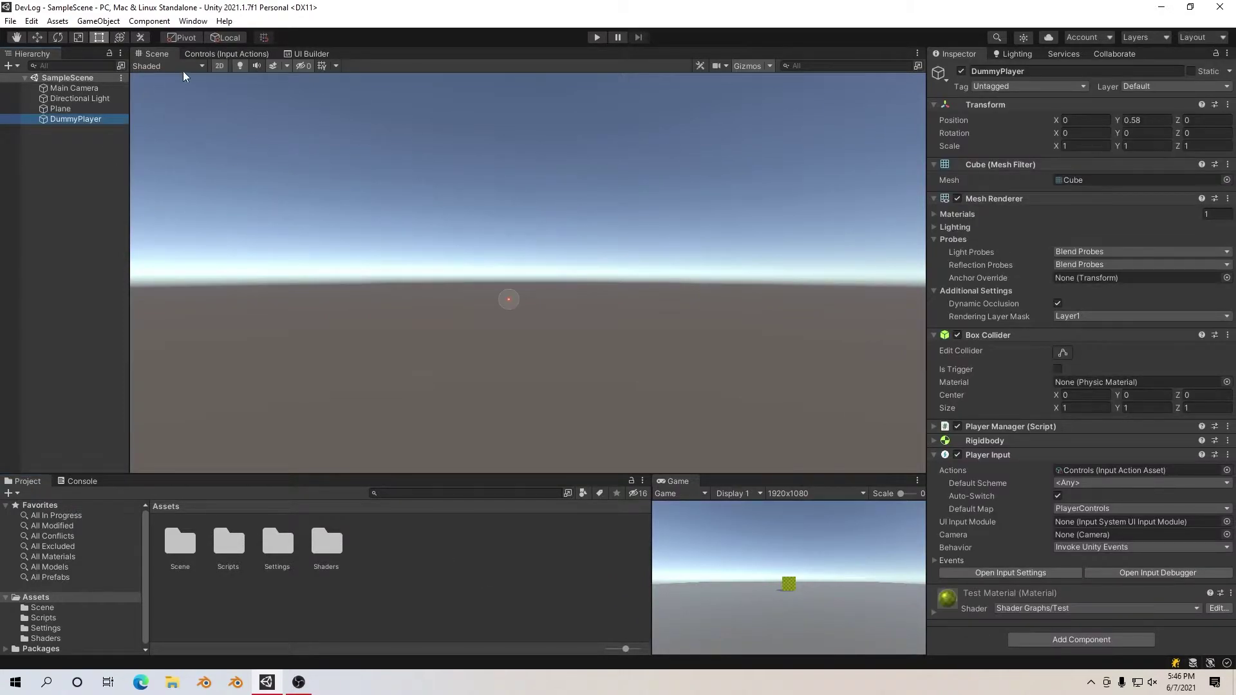
mouse_move(184, 76)
alt+mouse_down()
mouse_move(451, 257)
mouse_move(671, 374)
mouse_move(579, 322)
alt+mouse_up()
key(f)
click(71, 143)
right_click(71, 142)
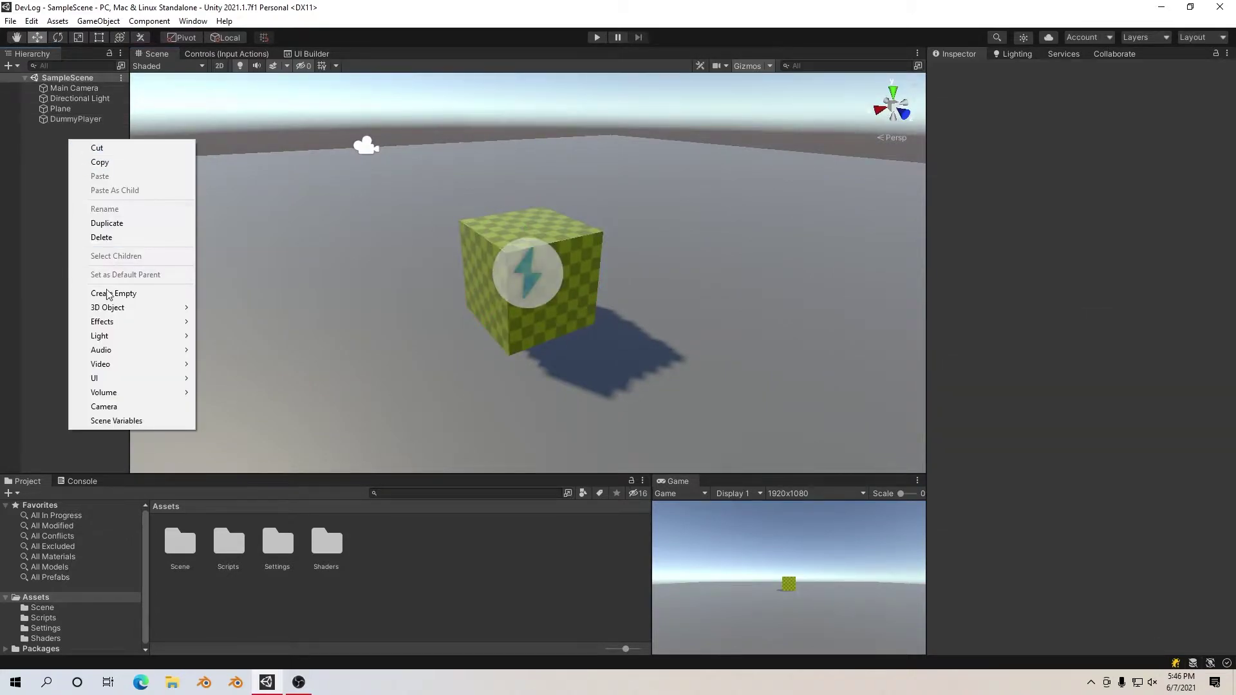
mouse_move(125, 307)
click(222, 307)
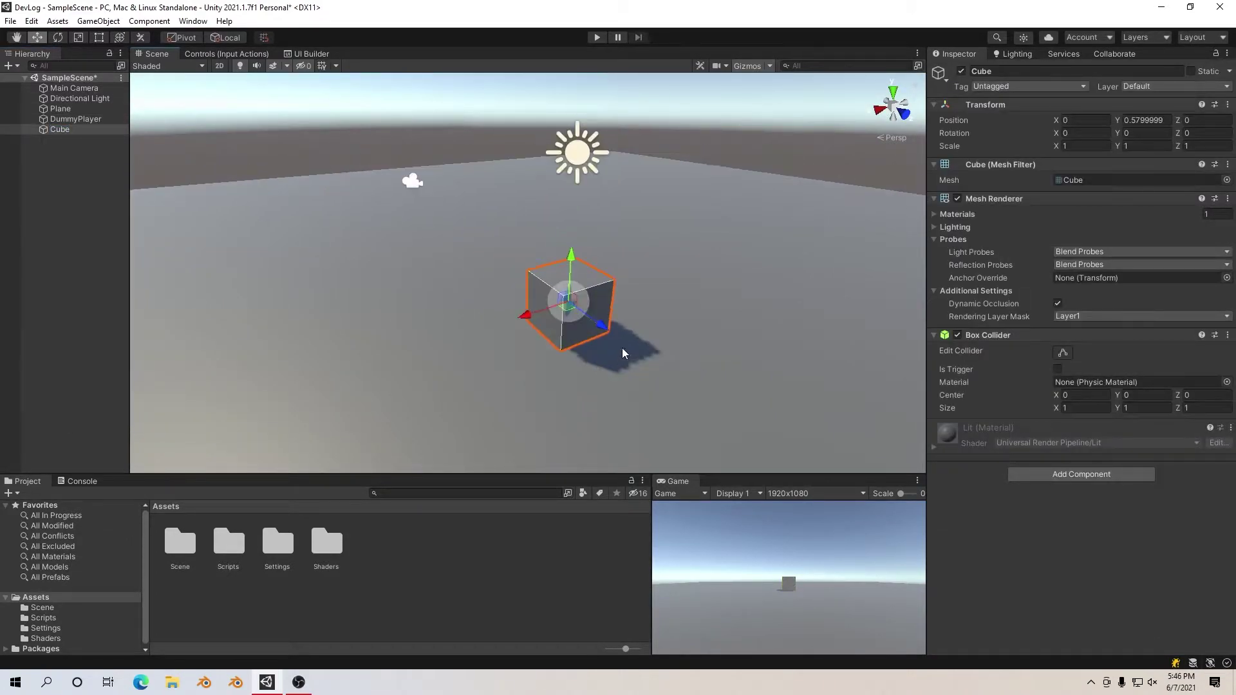
mouse_move(603, 325)
mouse_down()
mouse_move(508, 257)
mouse_move(837, 302)
mouse_up()
- Add a 3D Rigidbody component to the new cube
click(1046, 475)
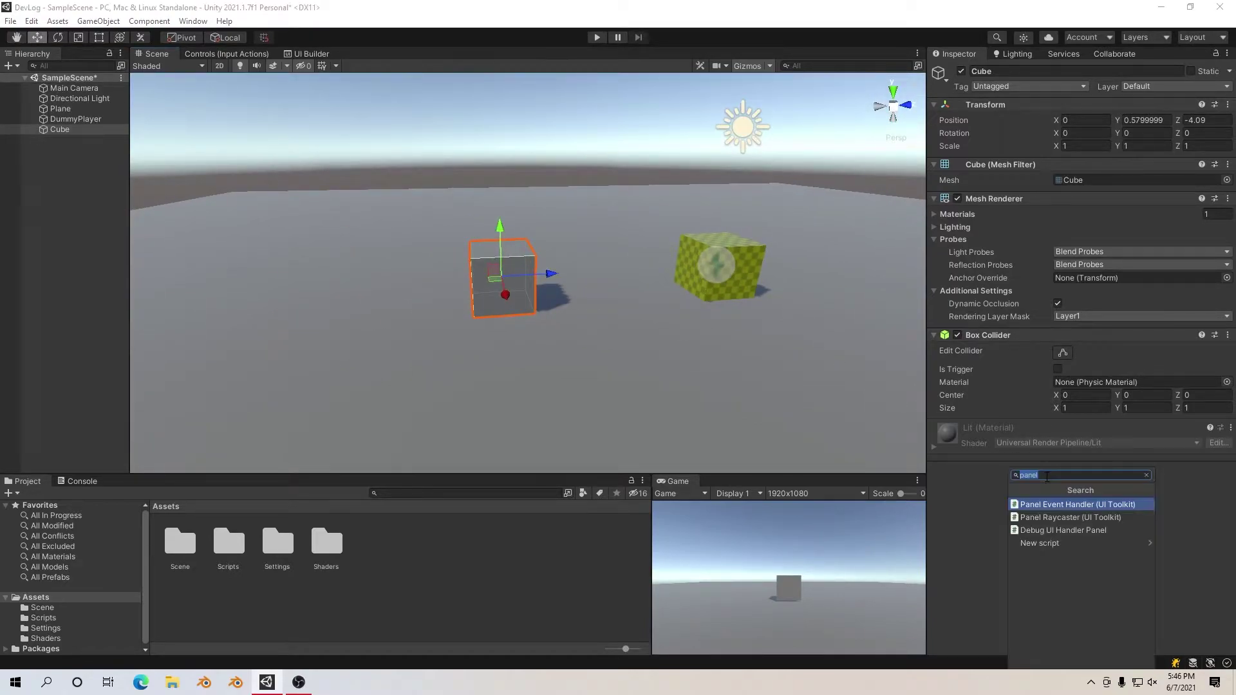
text(rigi)
key(BackSpace)
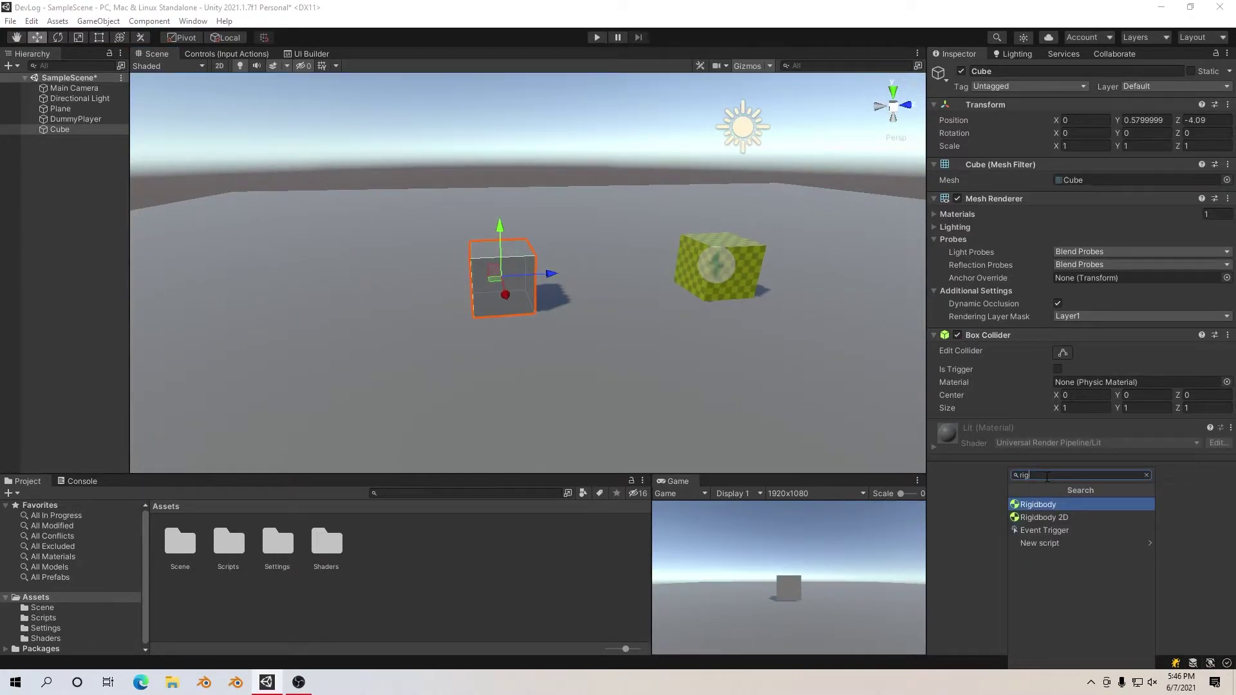
key(Down)
key(Return)
key(Return)
click(1055, 488)
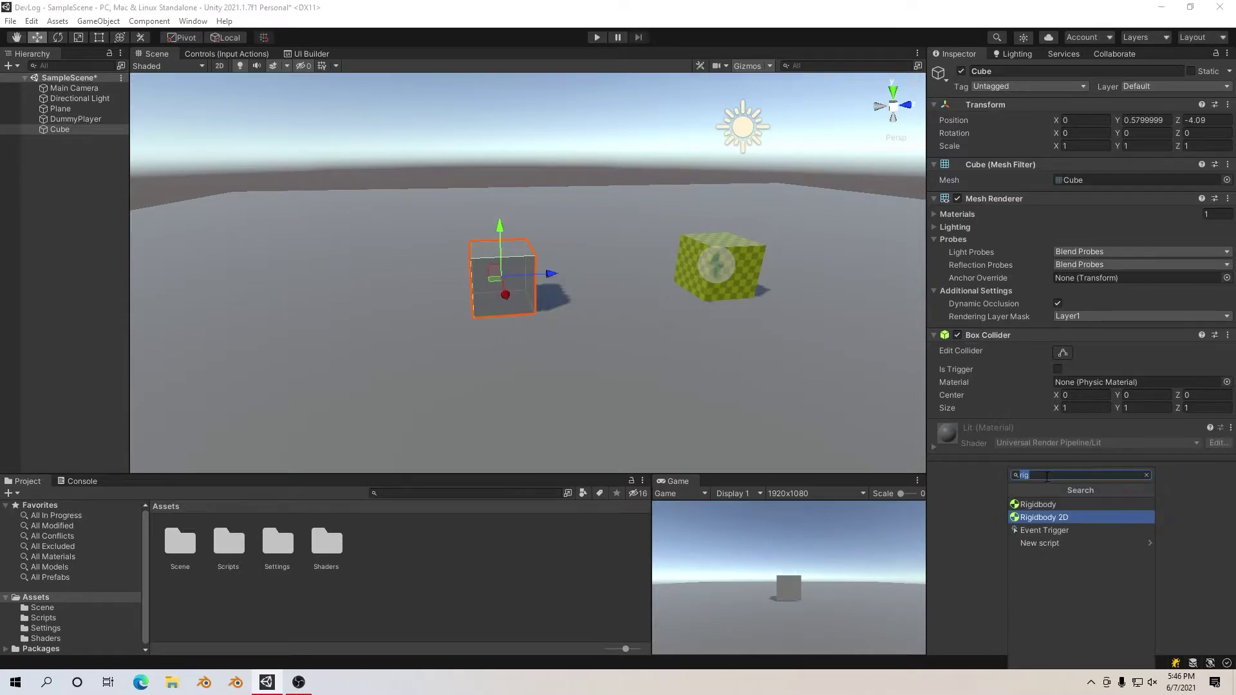
click(1037, 503)
- Freeze the Rigidbody's rotation on X, Y and Z and save the scene
click(1050, 427)
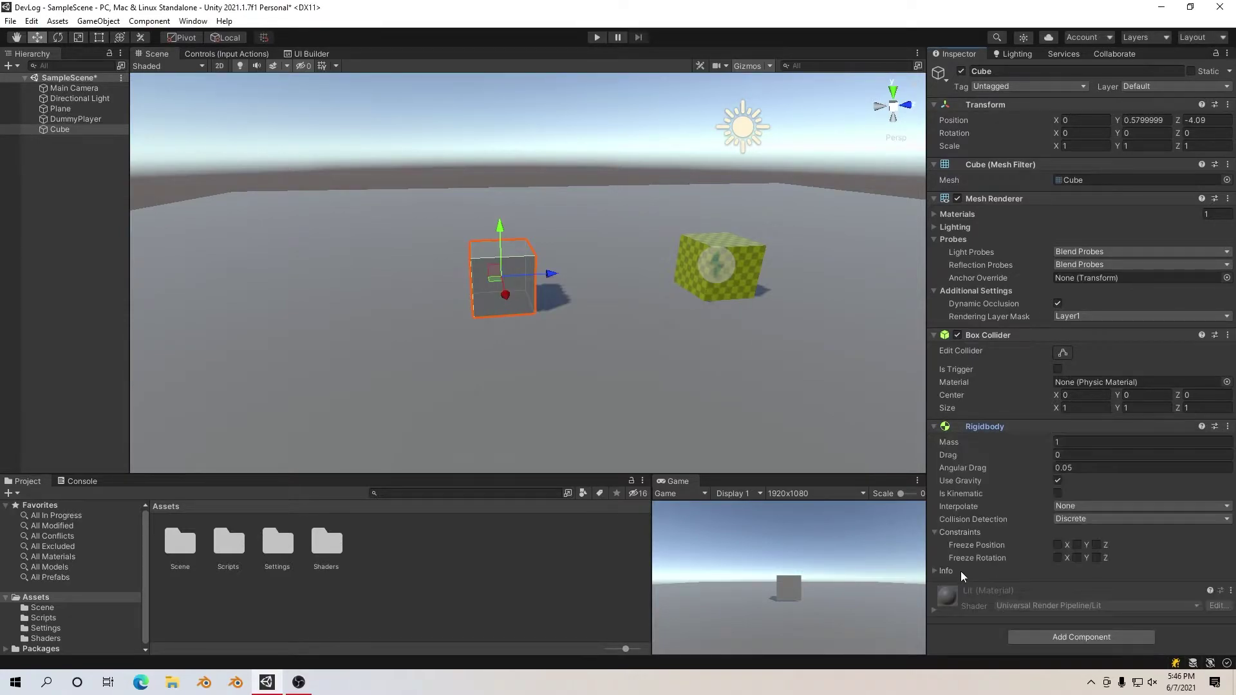
click(1056, 557)
click(1077, 557)
click(1096, 557)
key(ctrl+s)
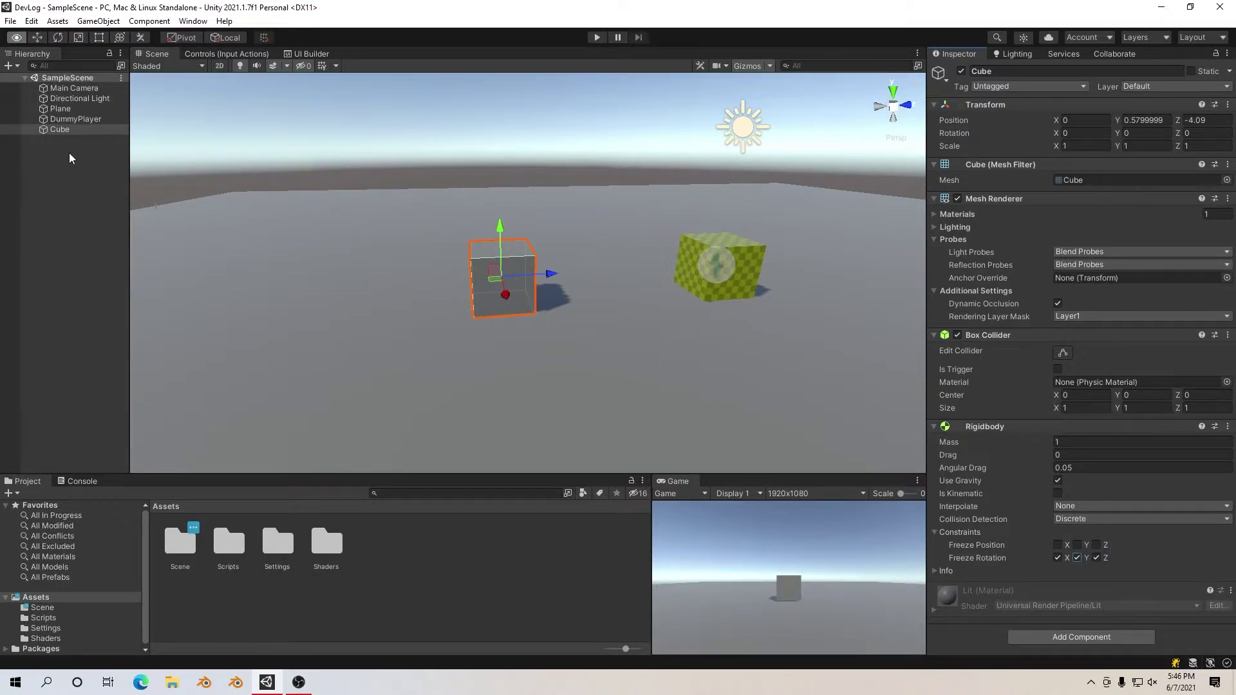
- Rename the new cube to Enemy
click(71, 158)
click(61, 130)
click(62, 133)
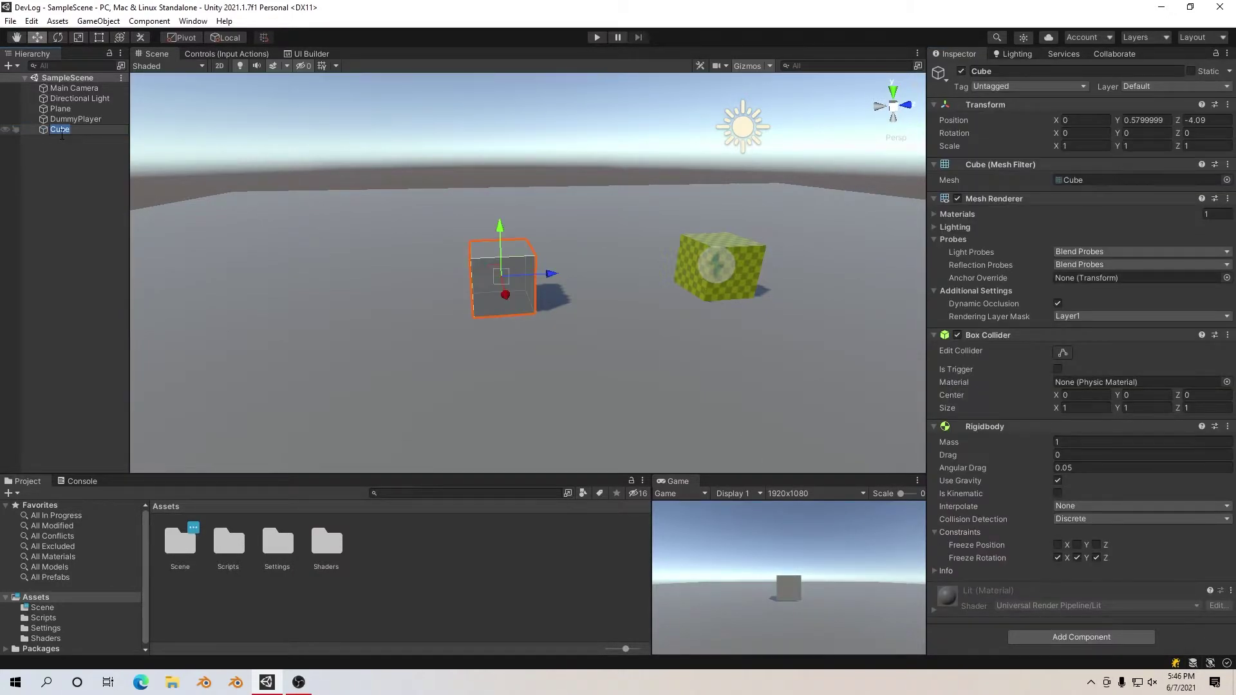
text(Enemy)
key(Return)
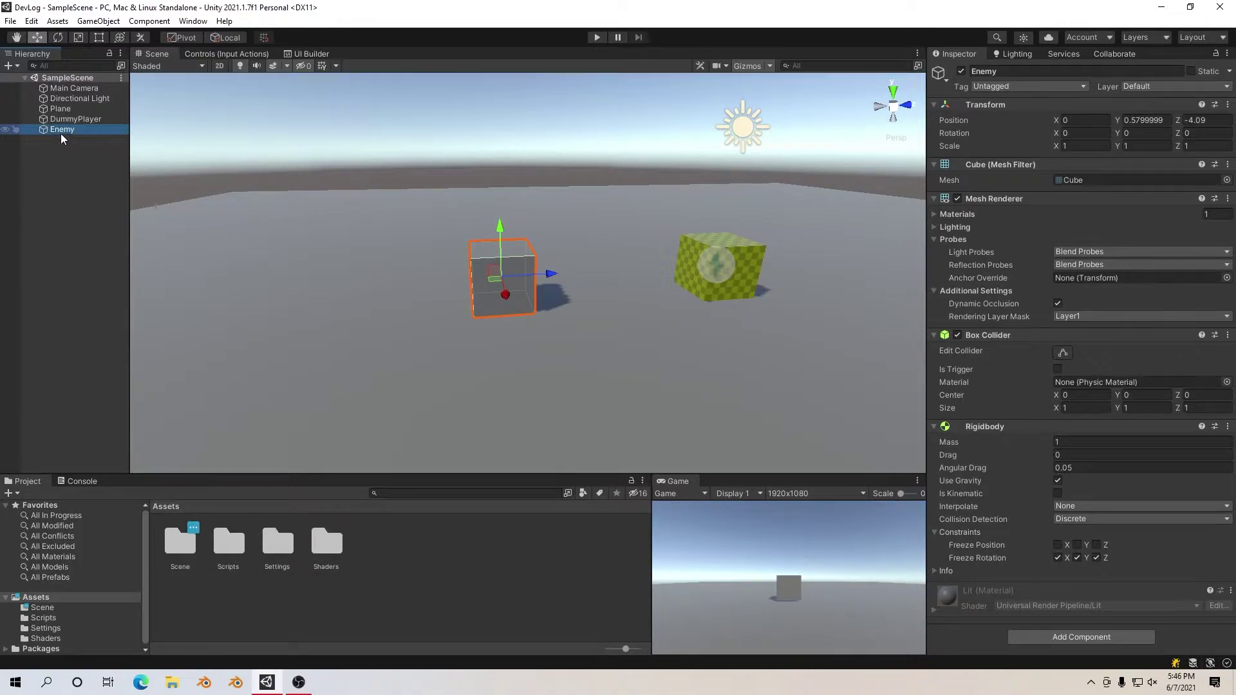
- Create an Enemies layer in User Layer 7 and assign Enemy to it
click(1182, 88)
click(1162, 190)
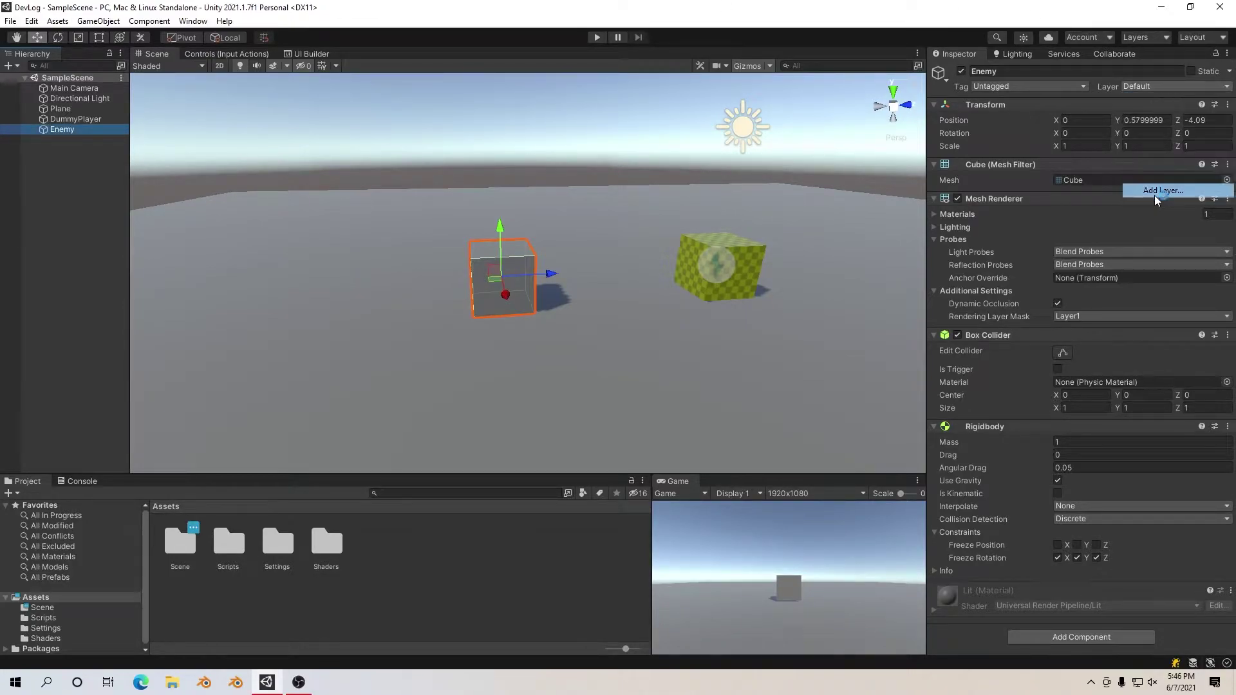
click(1083, 237)
text(Enemies)
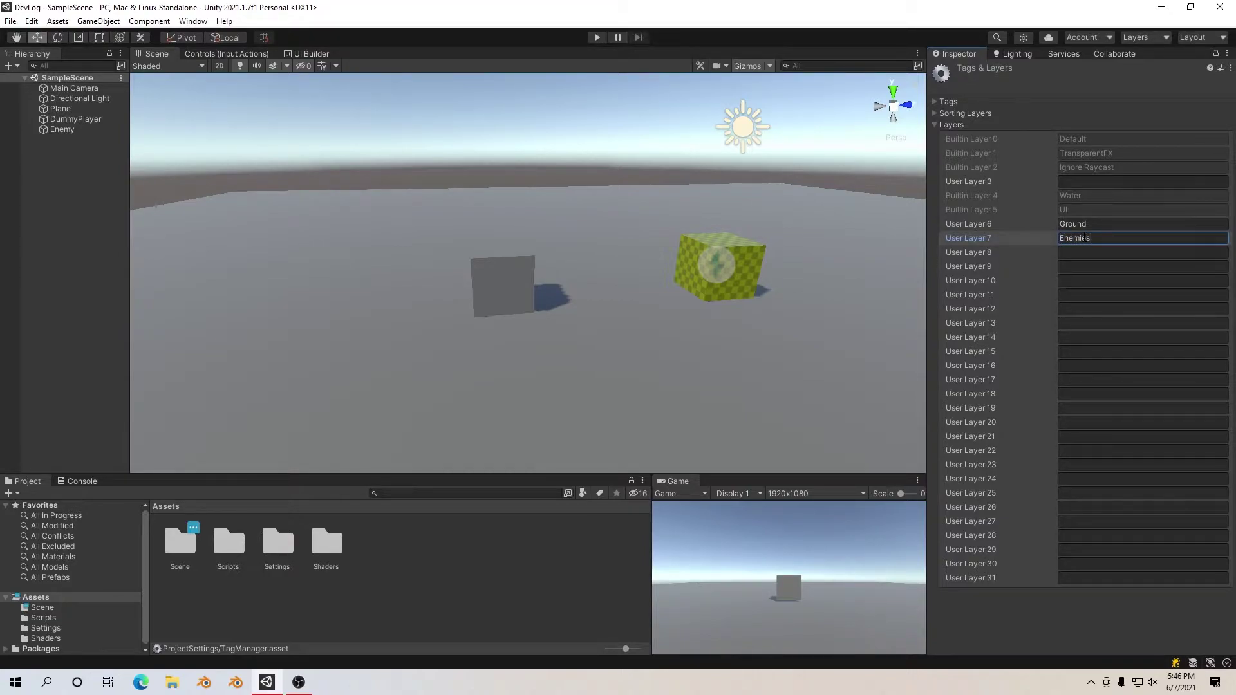
click(62, 129)
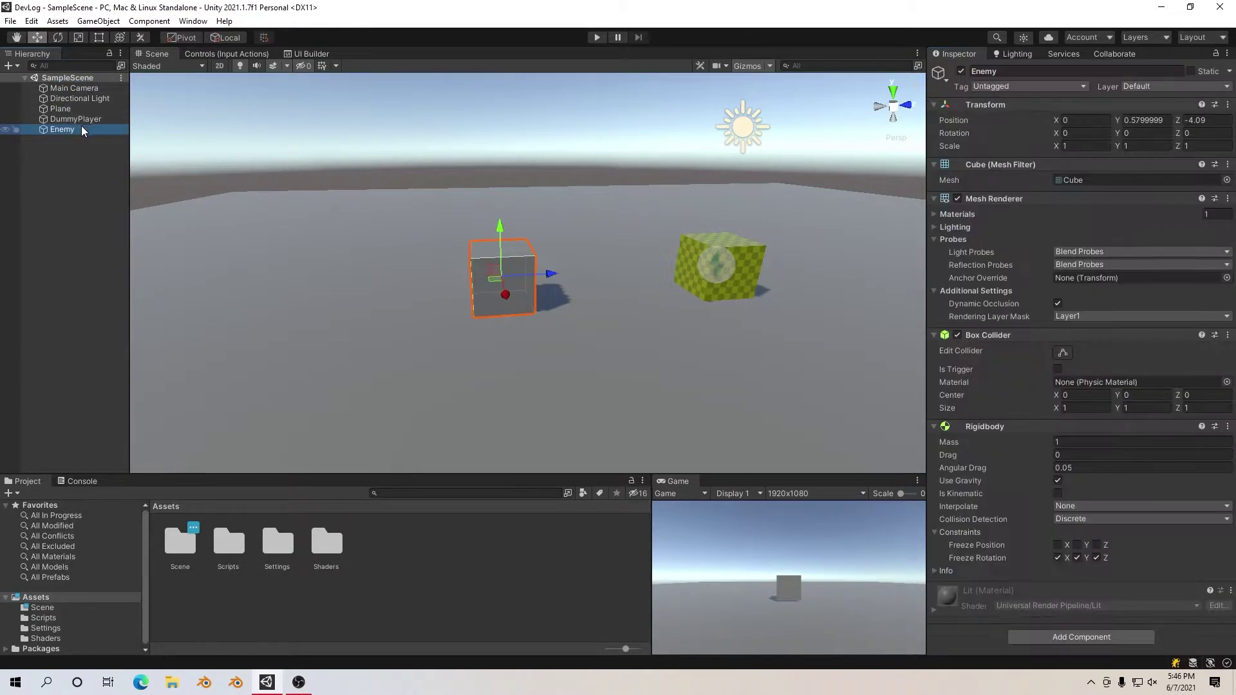
click(1145, 90)
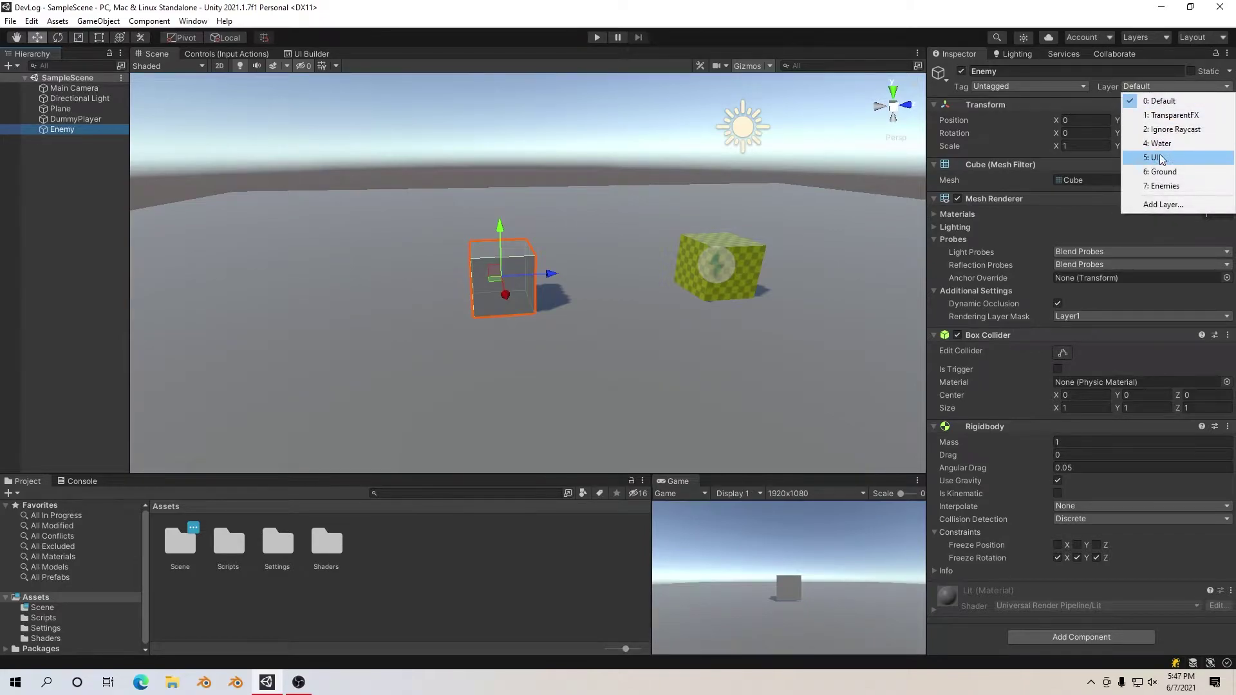
click(1155, 177)
- Open DummyPlayer's PlayerManager script in the code editor
click(75, 214)
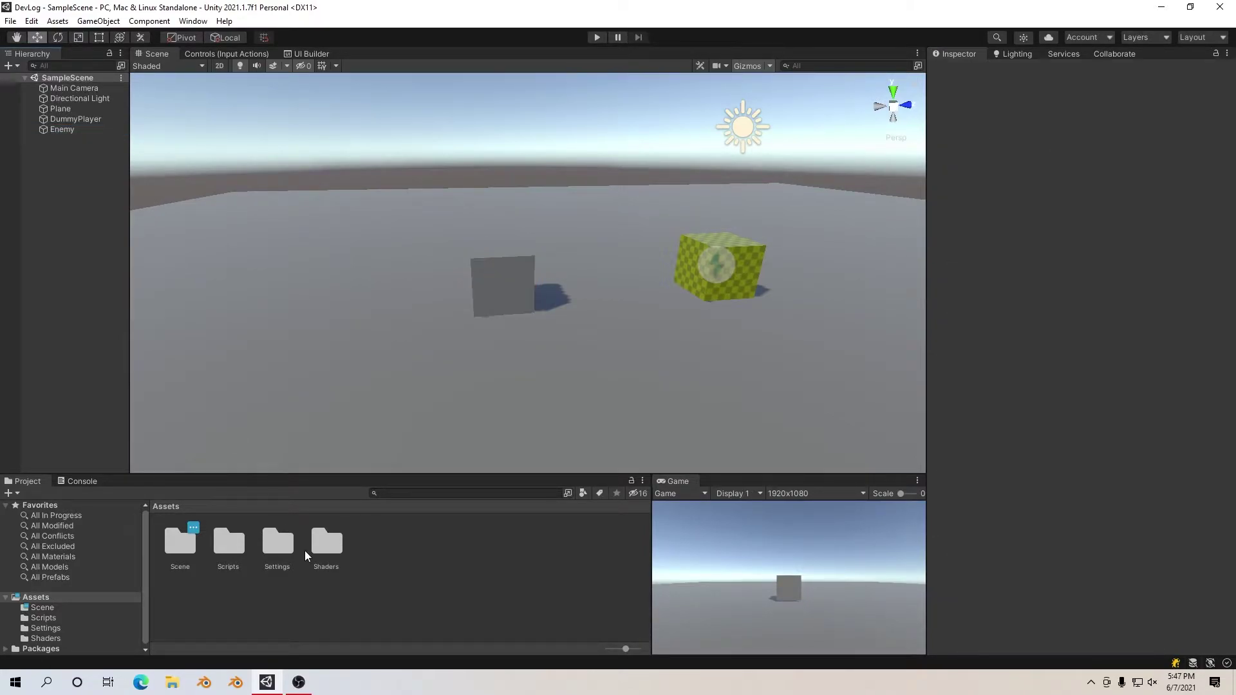
click(67, 123)
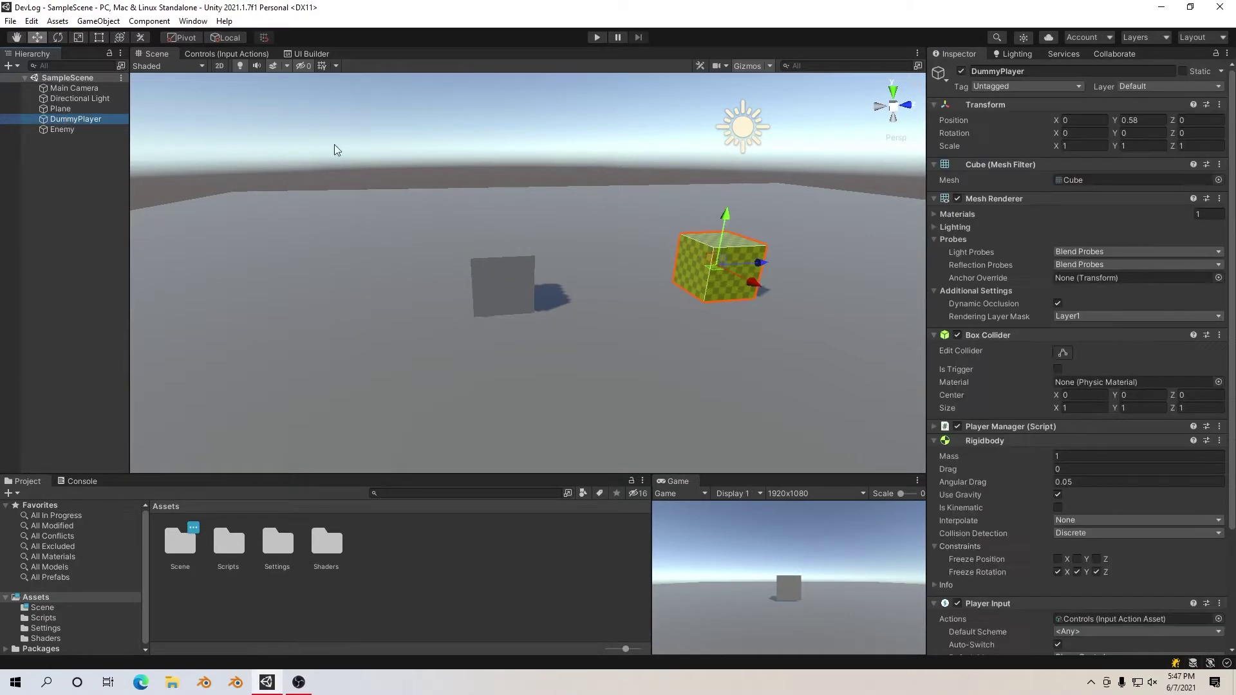
click(966, 427)
scroll(967, 434, down, 3)
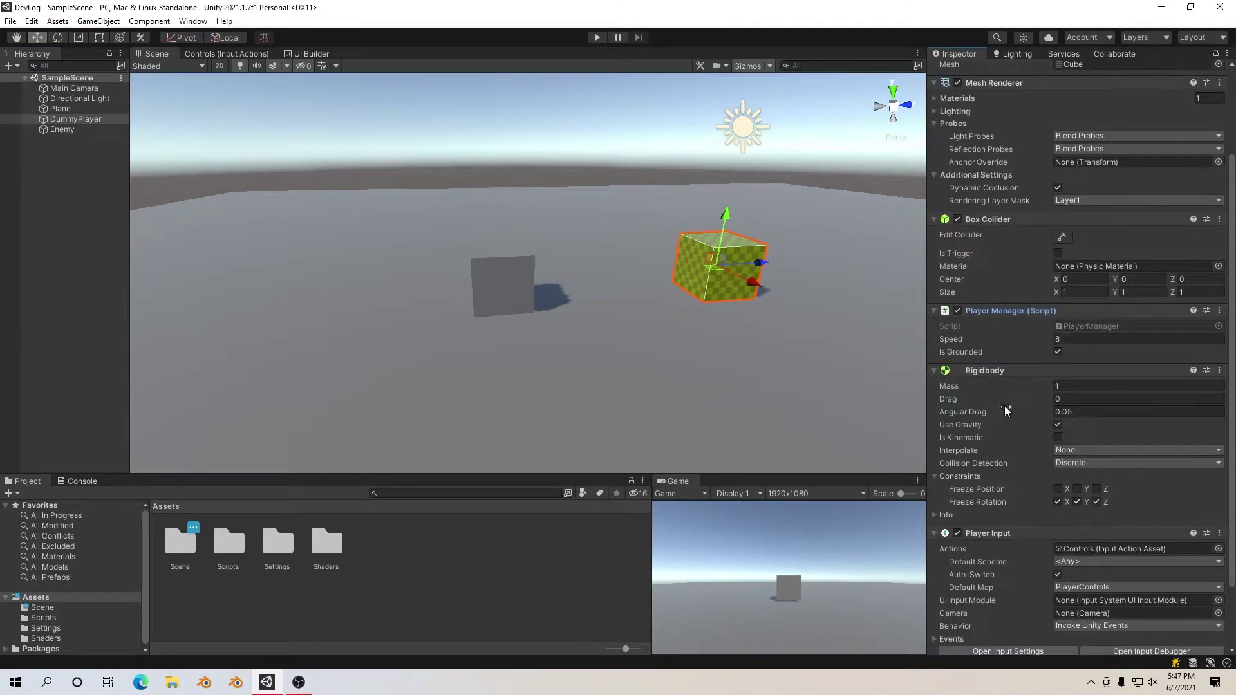
right_click(1002, 311)
click(1040, 460)
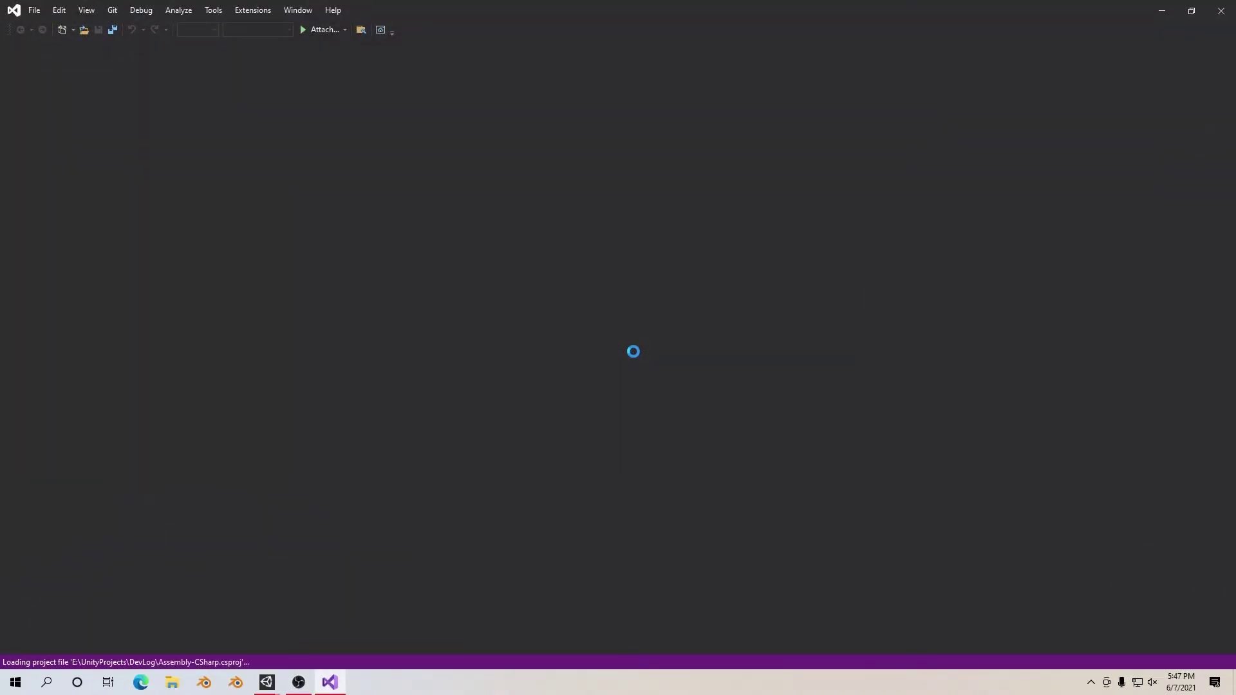
- Declare 'public float Health;' on a new line below the IsGrounded field
ctrl+scroll(428, 380, up, 3)
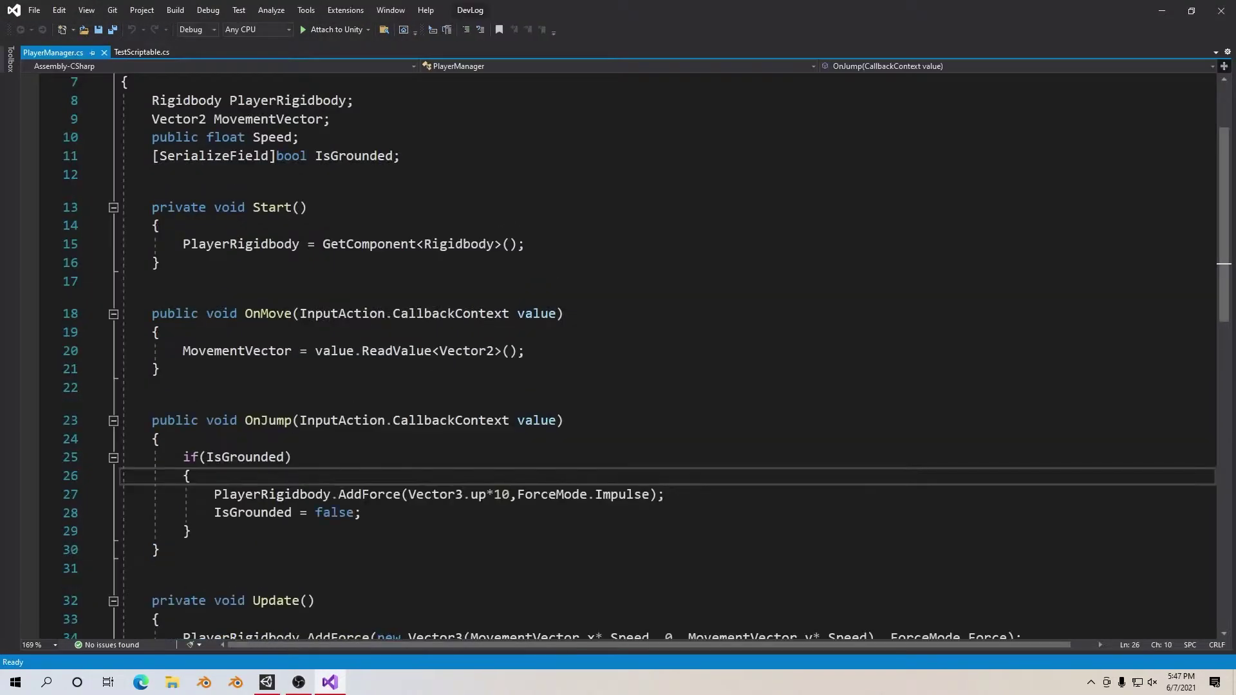
ctrl+scroll(428, 380, up, 3)
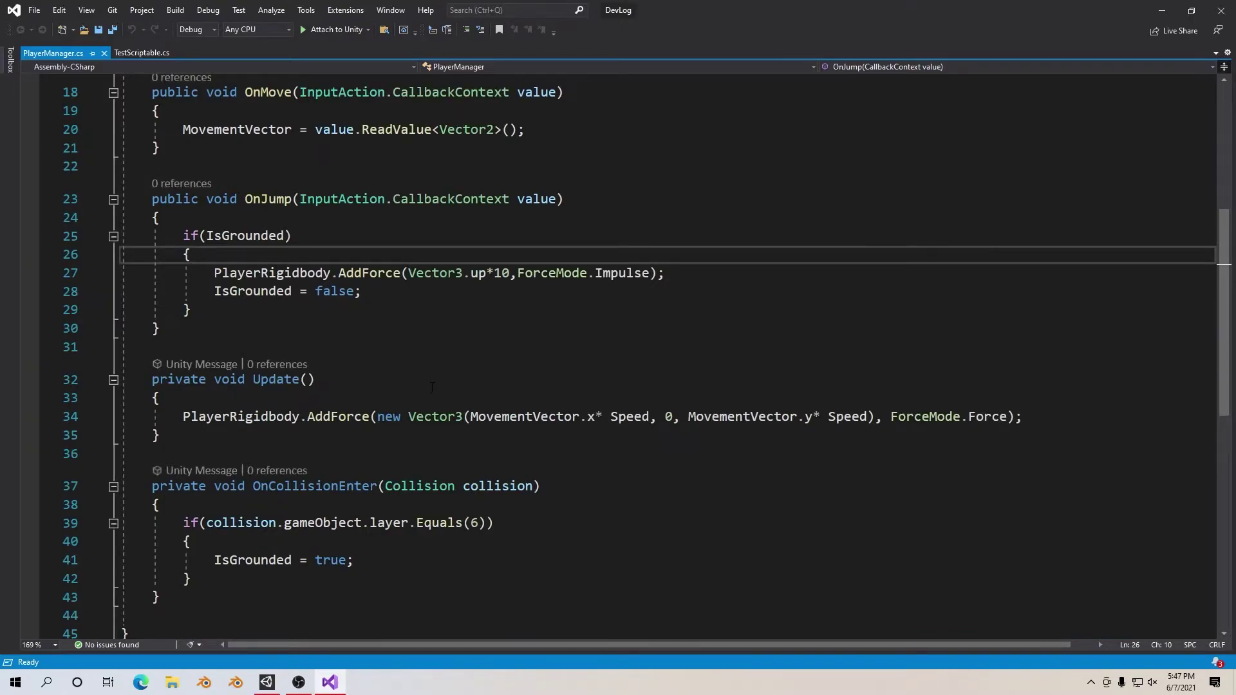
scroll(364, 273, down, 4)
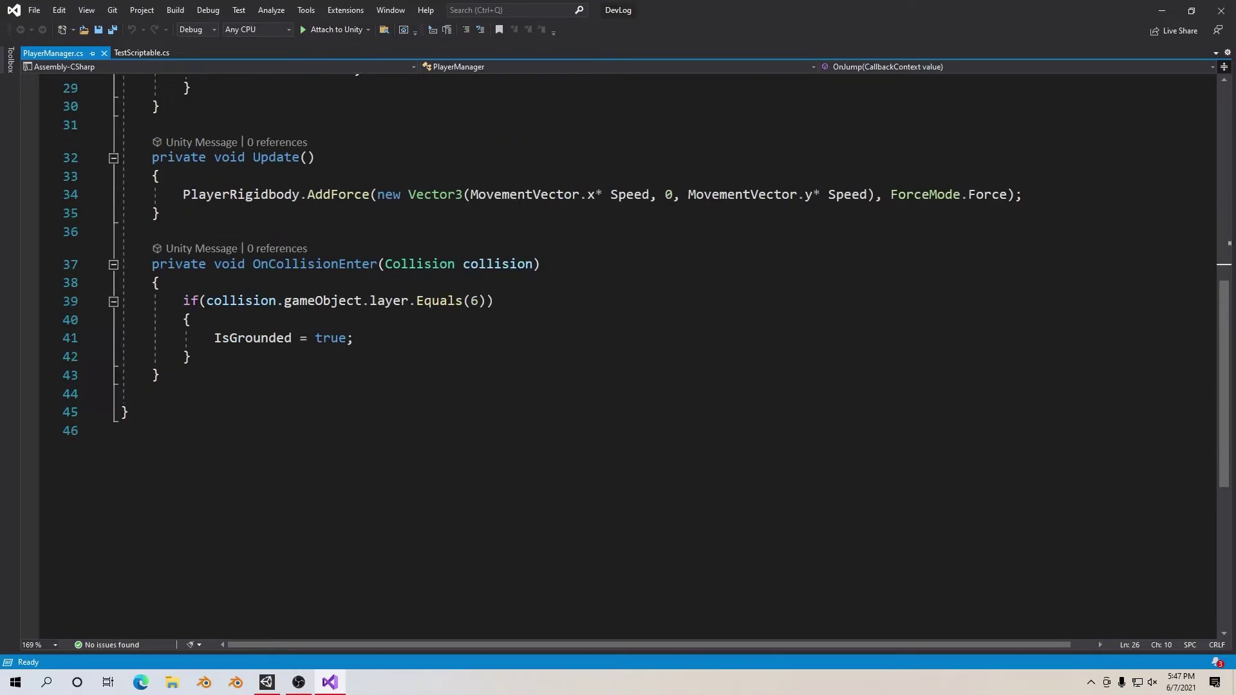
click(302, 357)
scroll(302, 378, down, 2)
scroll(302, 378, up, 4)
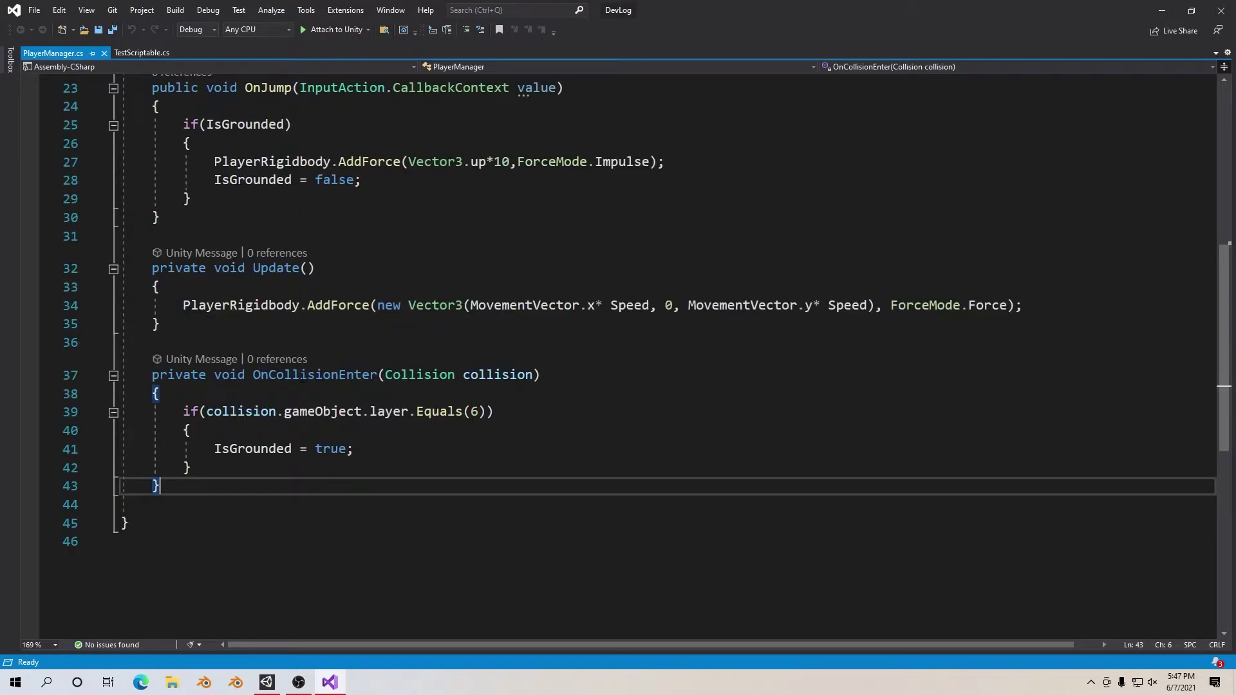
scroll(302, 378, up, 5)
scroll(302, 378, up, 3)
click(517, 299)
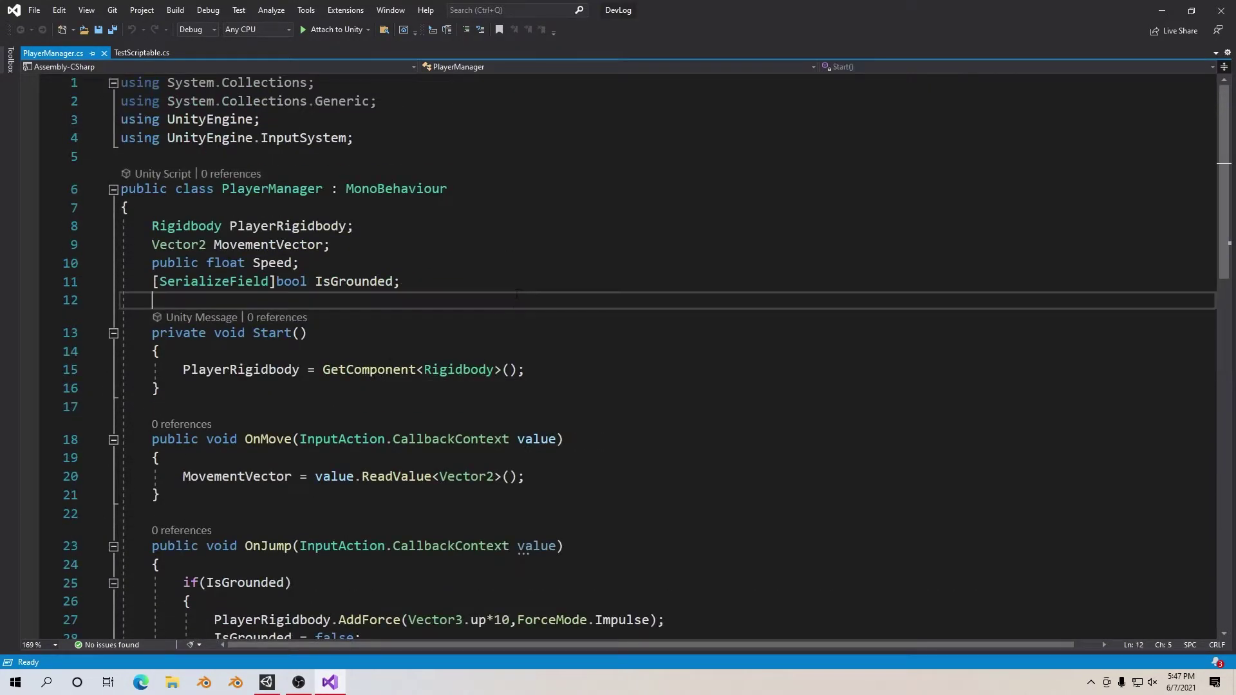
click(517, 289)
key(Return)
text(p)
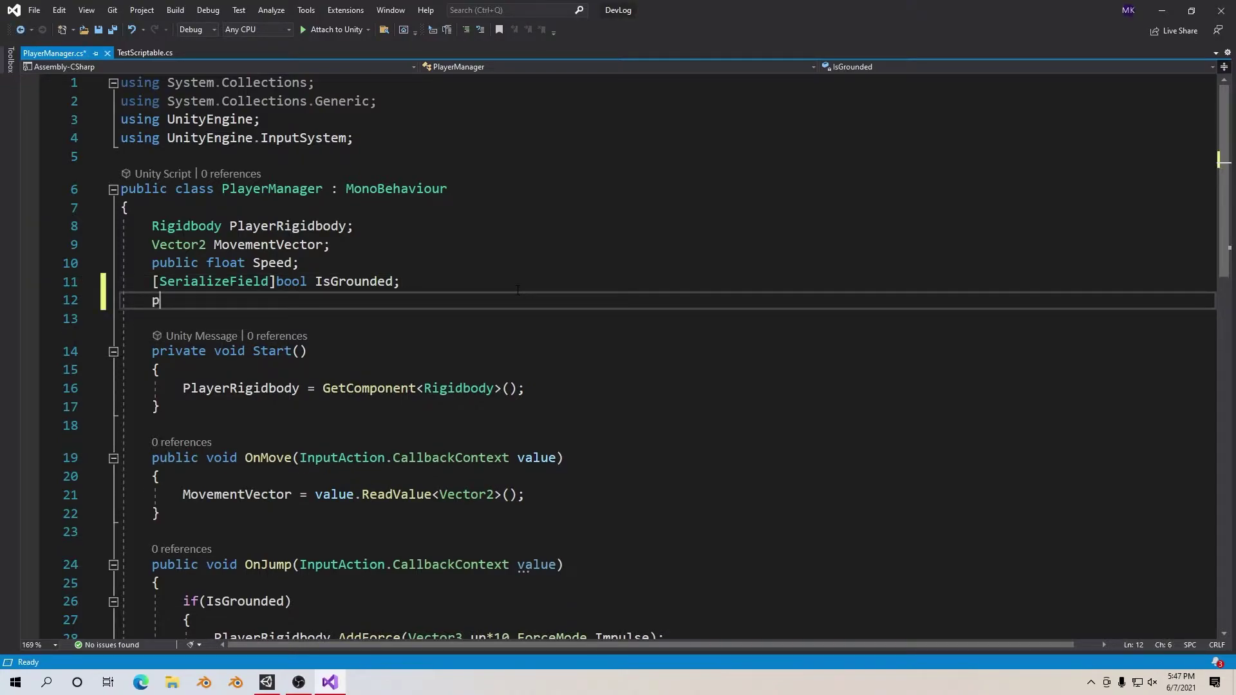
text(ublic float )
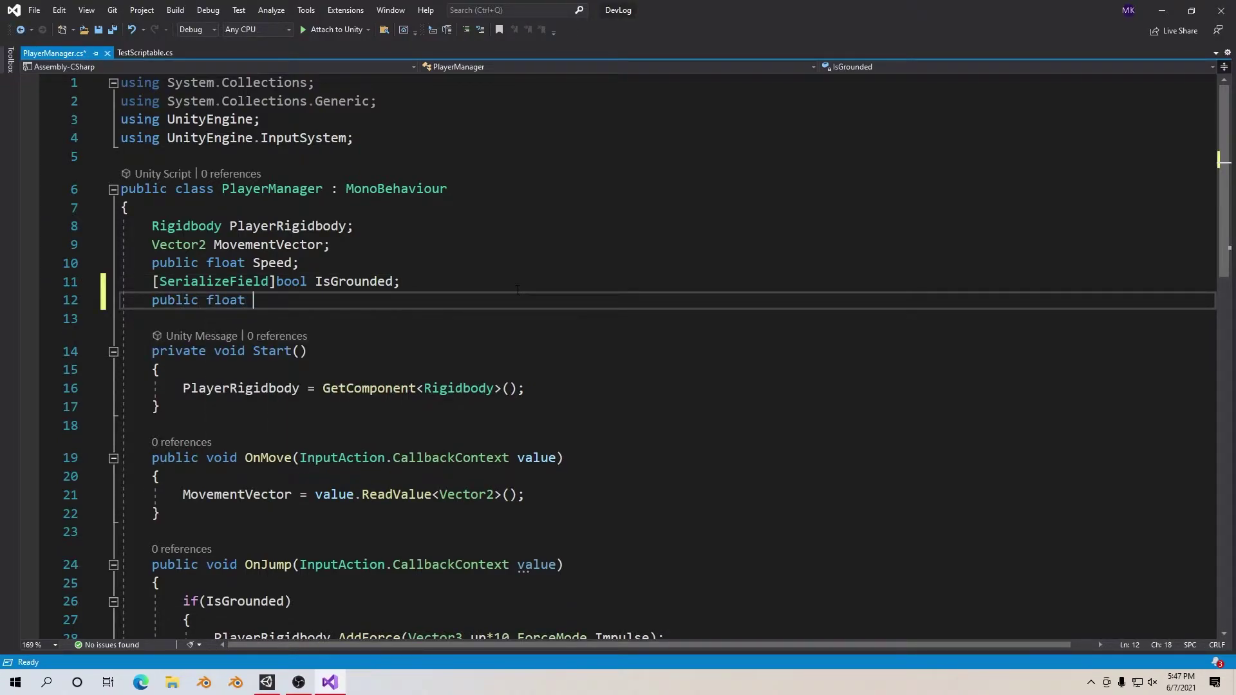
text(Health)
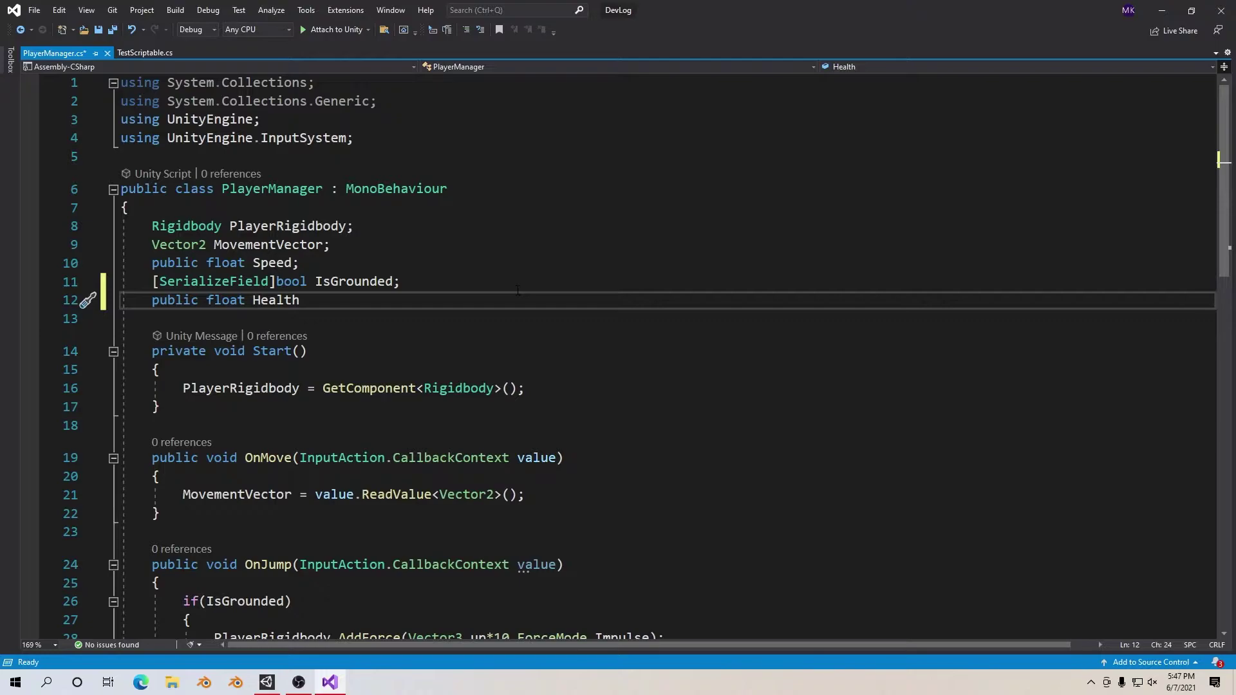
text(;)
- Discard a partial line started in Start() and save PlayerManager.cs
key(Down)
key(Down)
key(Down)
key(Return)
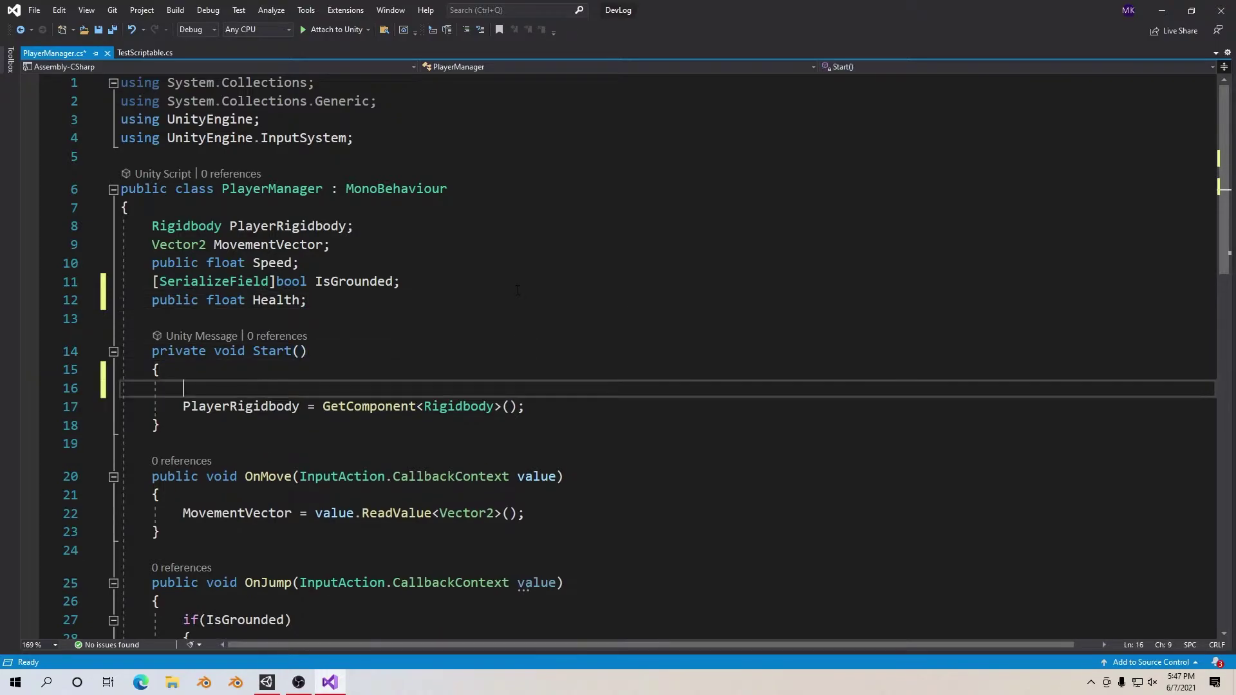
text(hea)
key(ctrl+z)
key(ctrl+z)
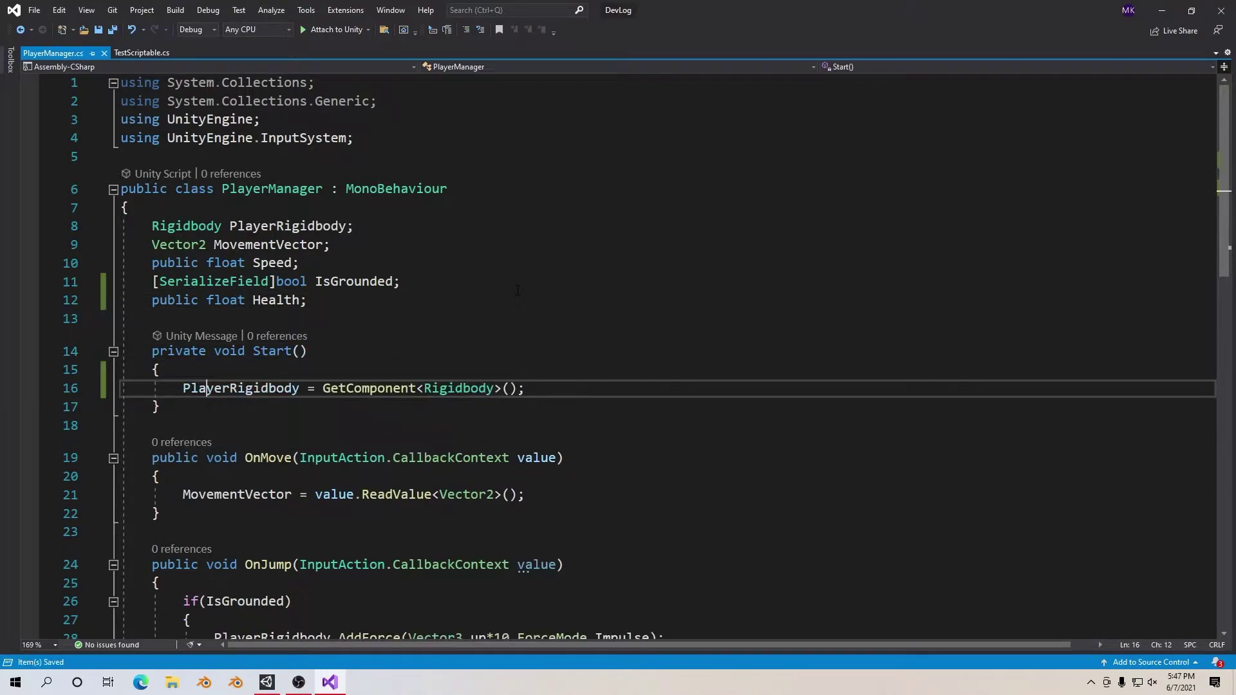
key(ctrl+s)
- Set the player's Health to 100 in Unity's Player Manager component
key(alt+Tab)
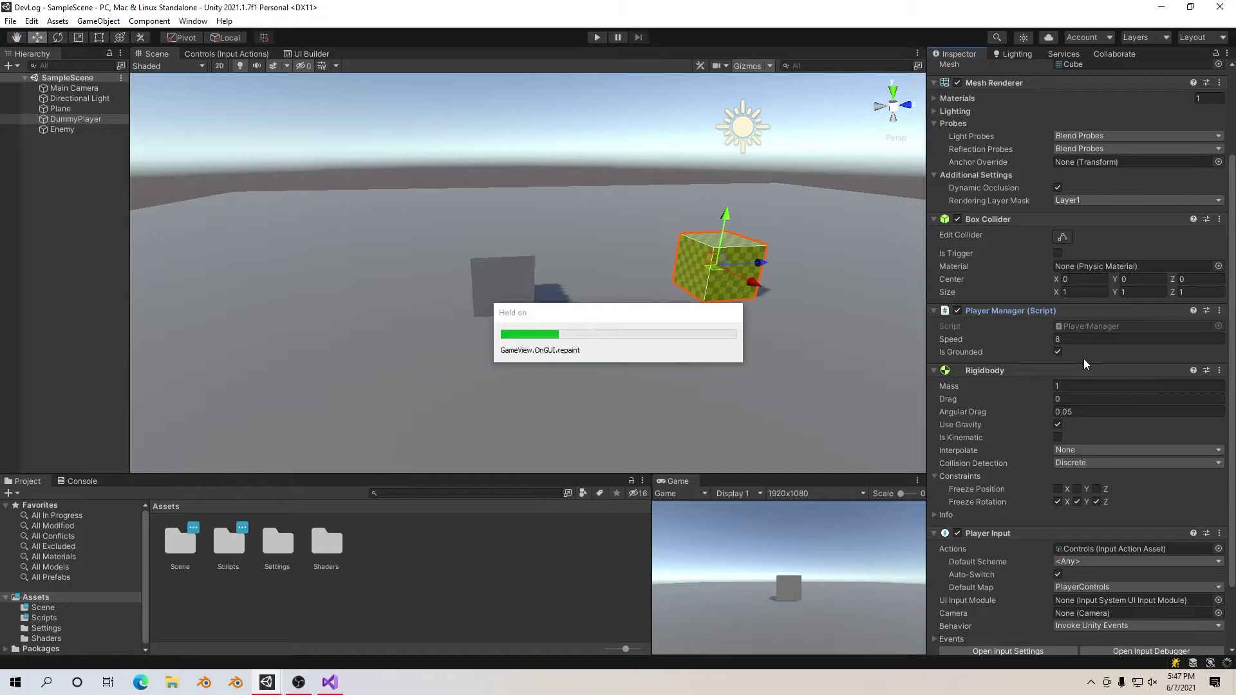
click(1077, 364)
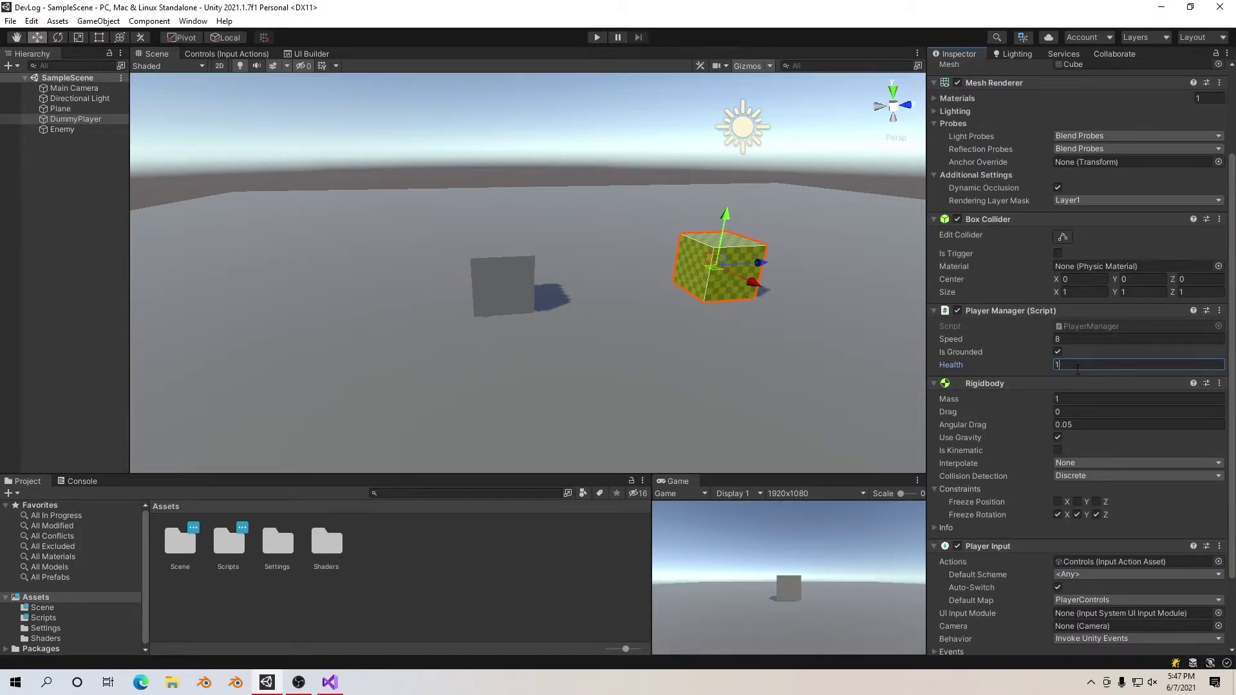
text(00)
key(alt+Tab)
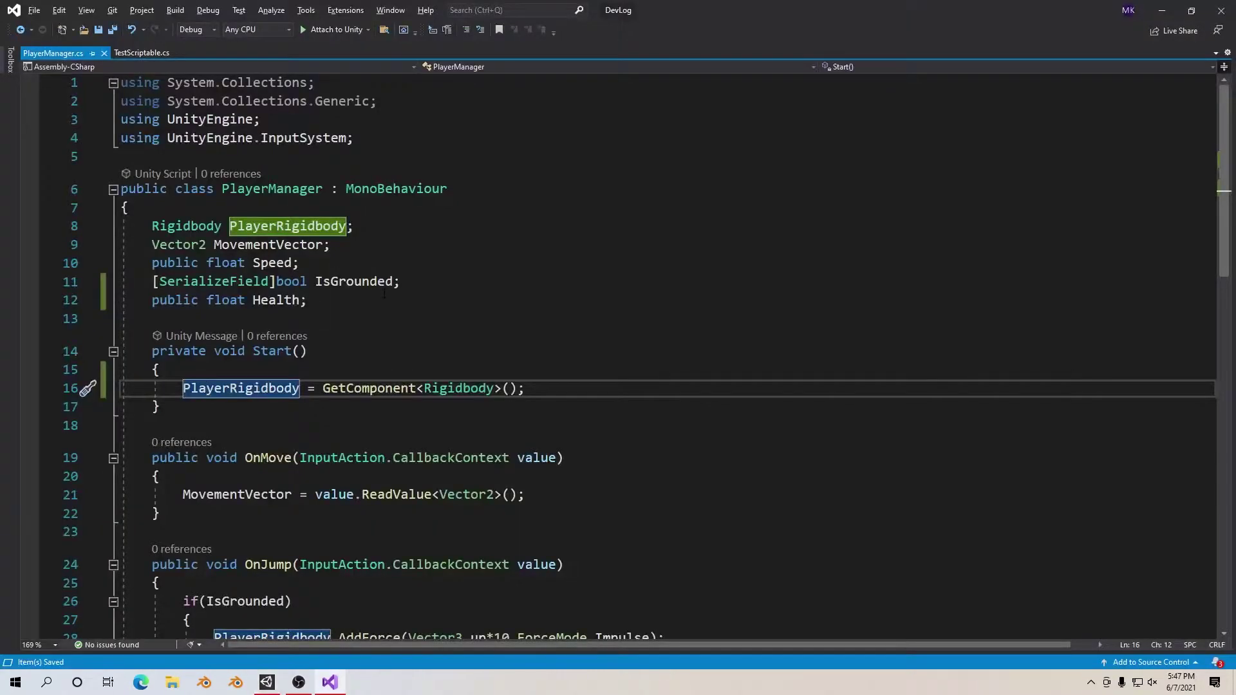
- Add Debug.Log(Health); at the top of Start() and return to Unity
scroll(382, 251, down, 2)
click(383, 247)
click(388, 259)
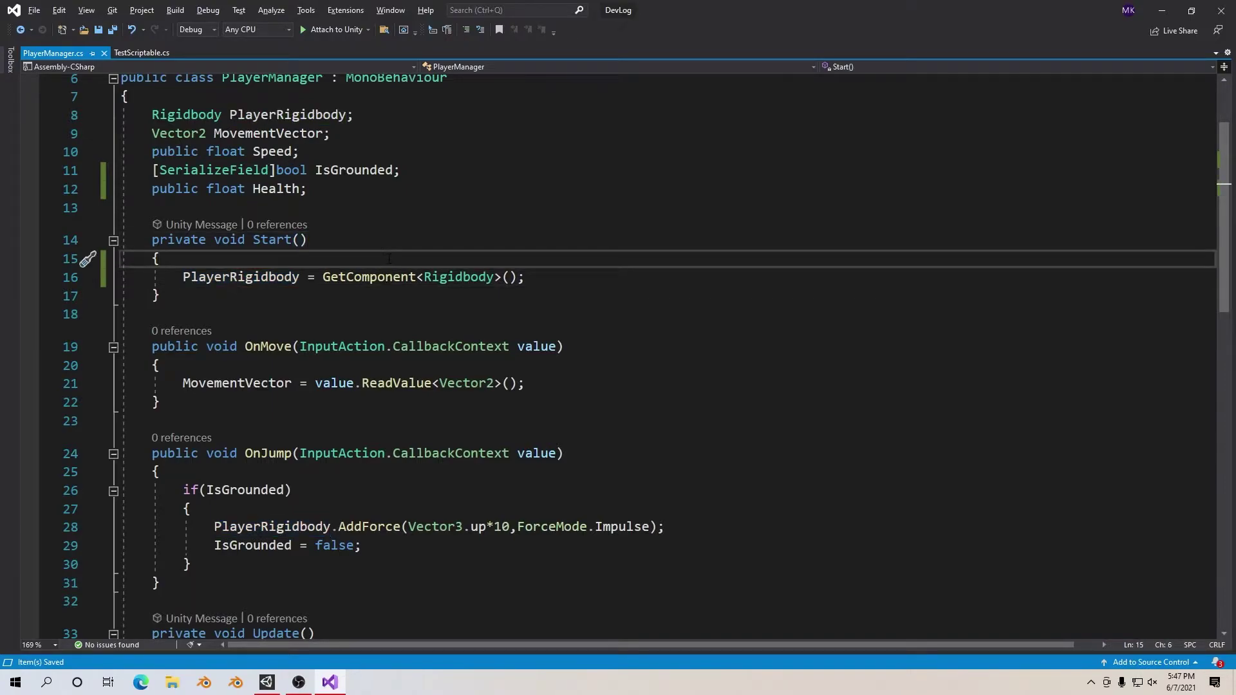
key(Return)
text(debug.l)
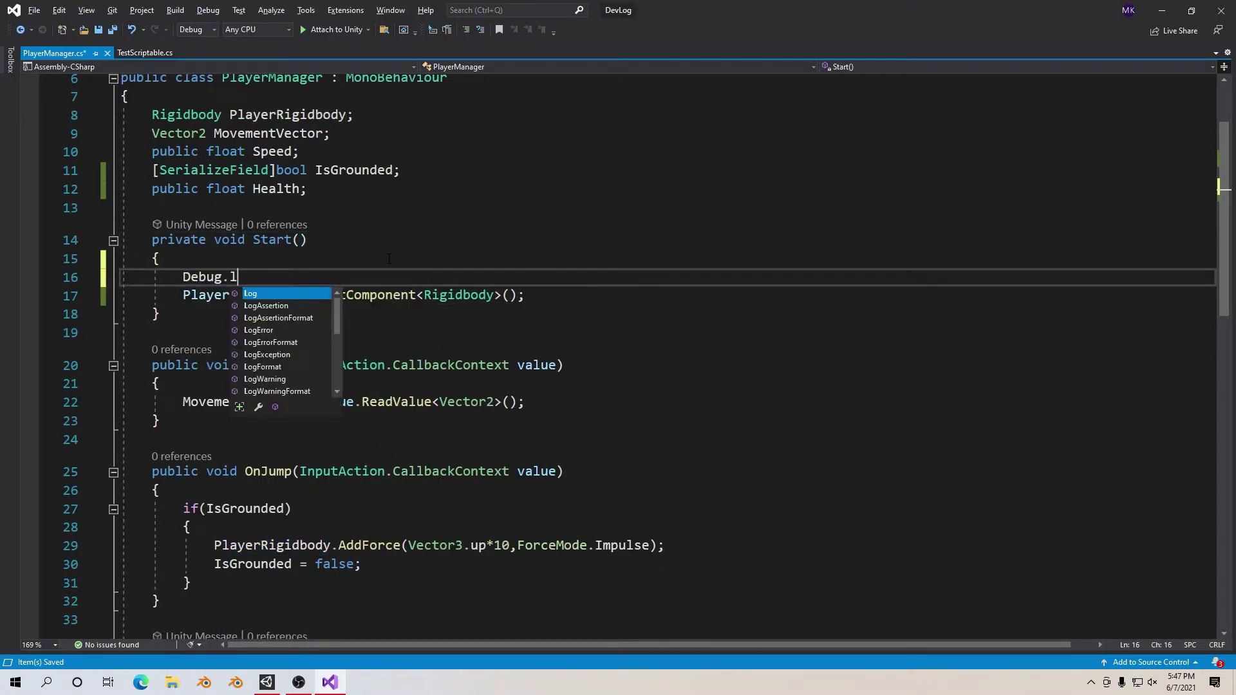
text(og())
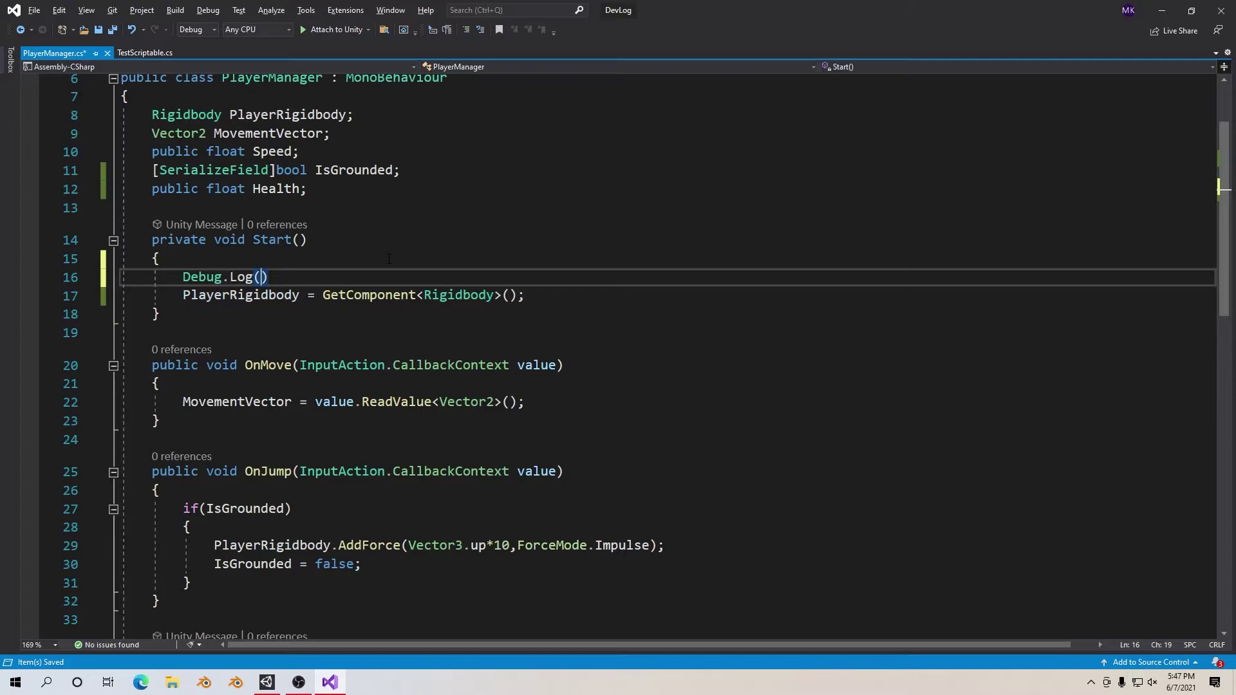
text(health);)
key(alt+Tab)
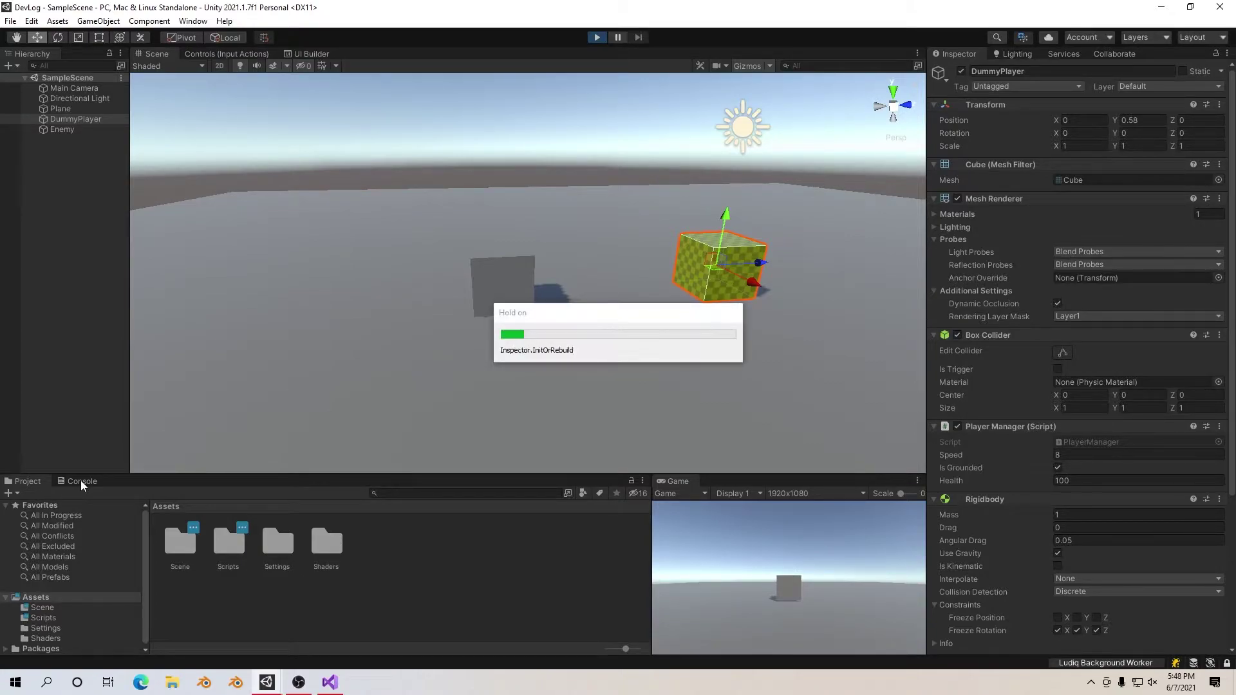
- Check the Console's logged 100 entry and its PlayerManager.cs stack trace, then stop Play mode
click(82, 483)
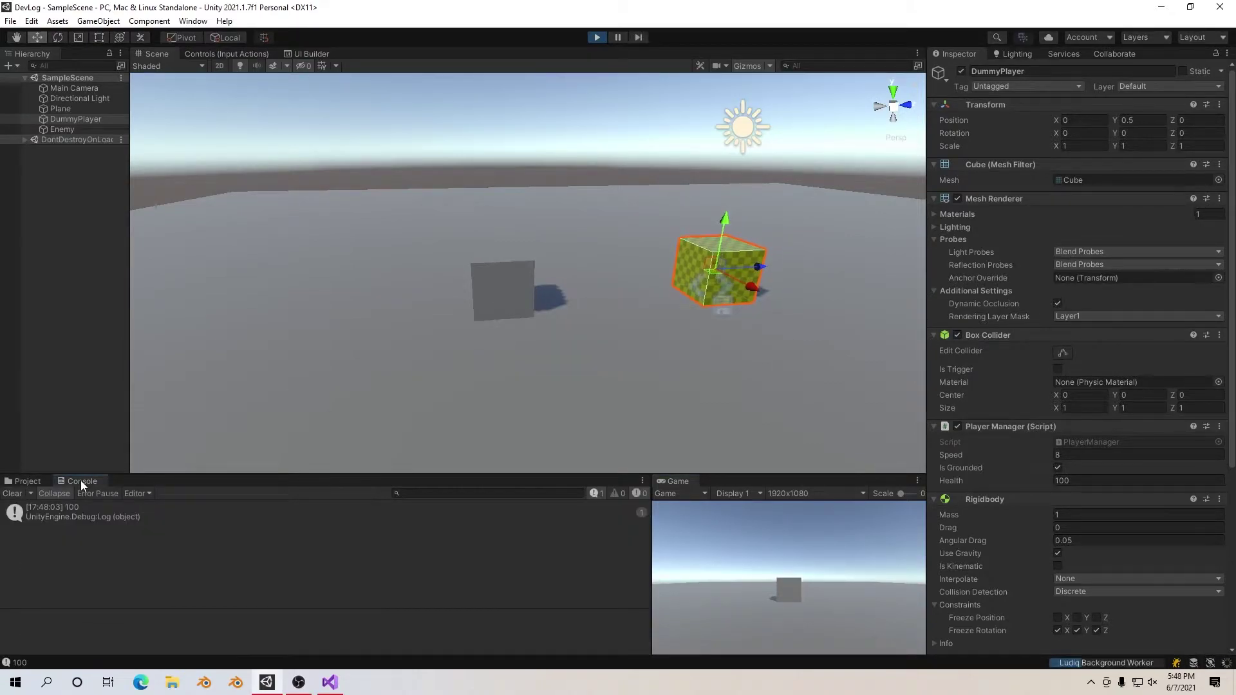
click(47, 509)
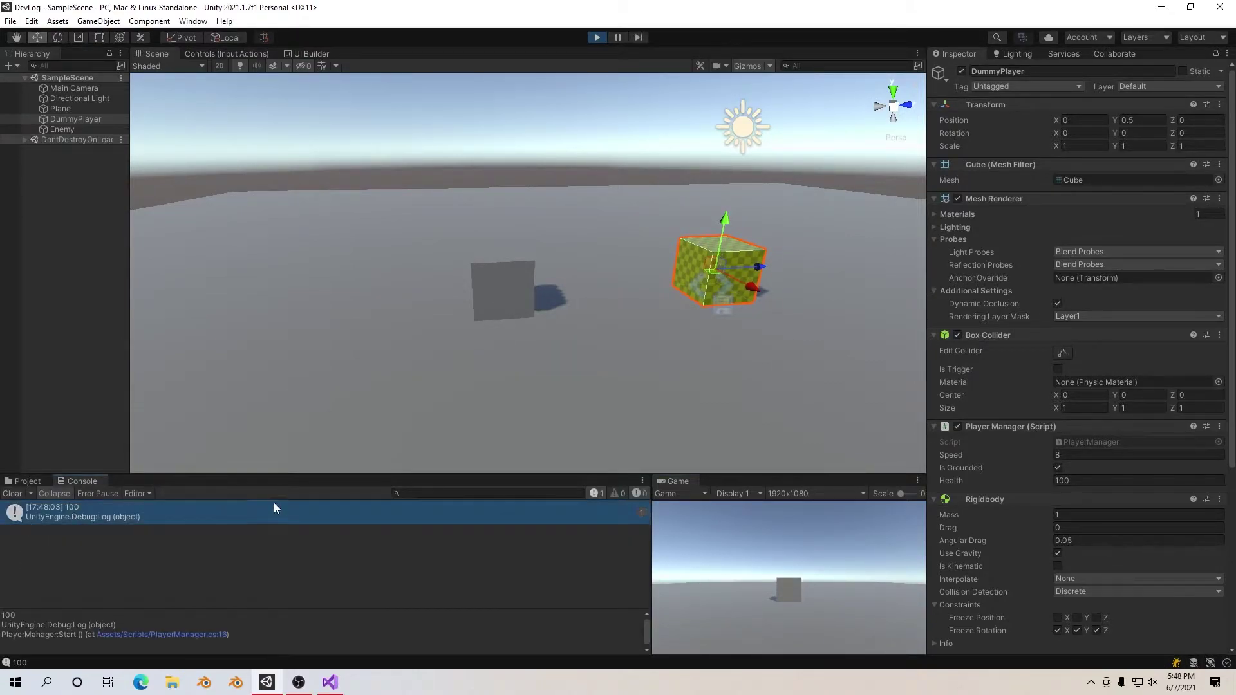
click(206, 634)
key(alt+Tab)
click(596, 37)
- Add a UI Slider, creating a Canvas and EventSystem in the Hierarchy
right_click(65, 164)
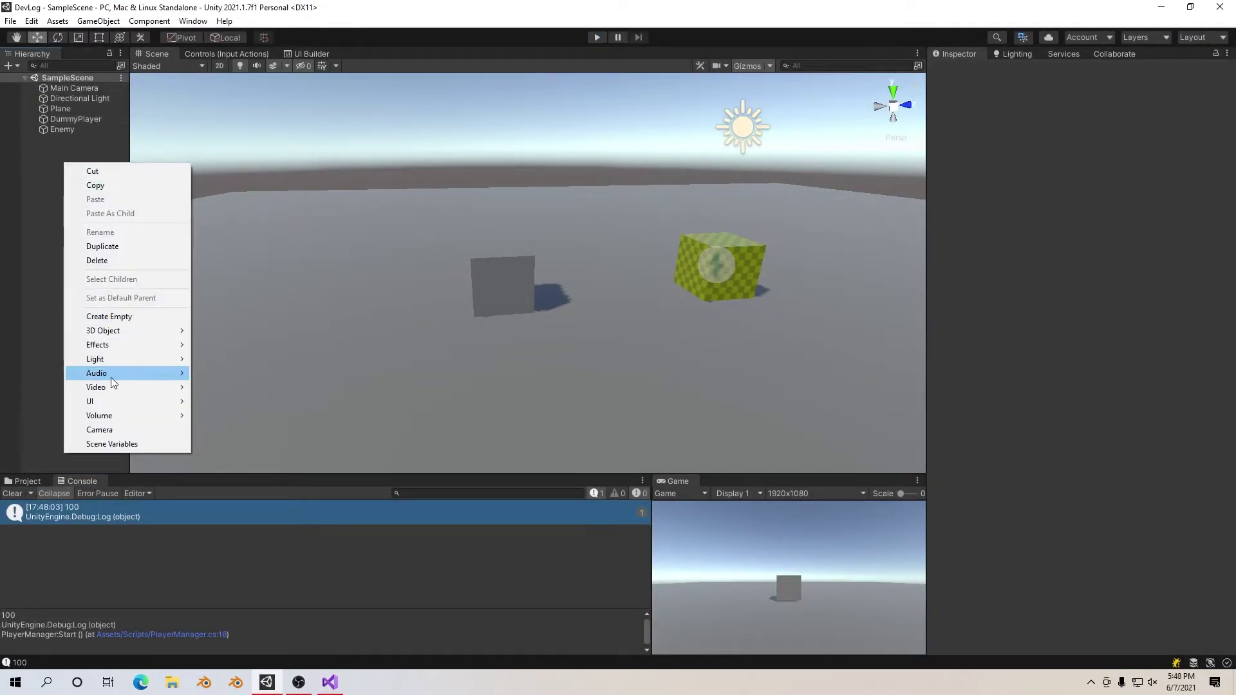
mouse_move(111, 398)
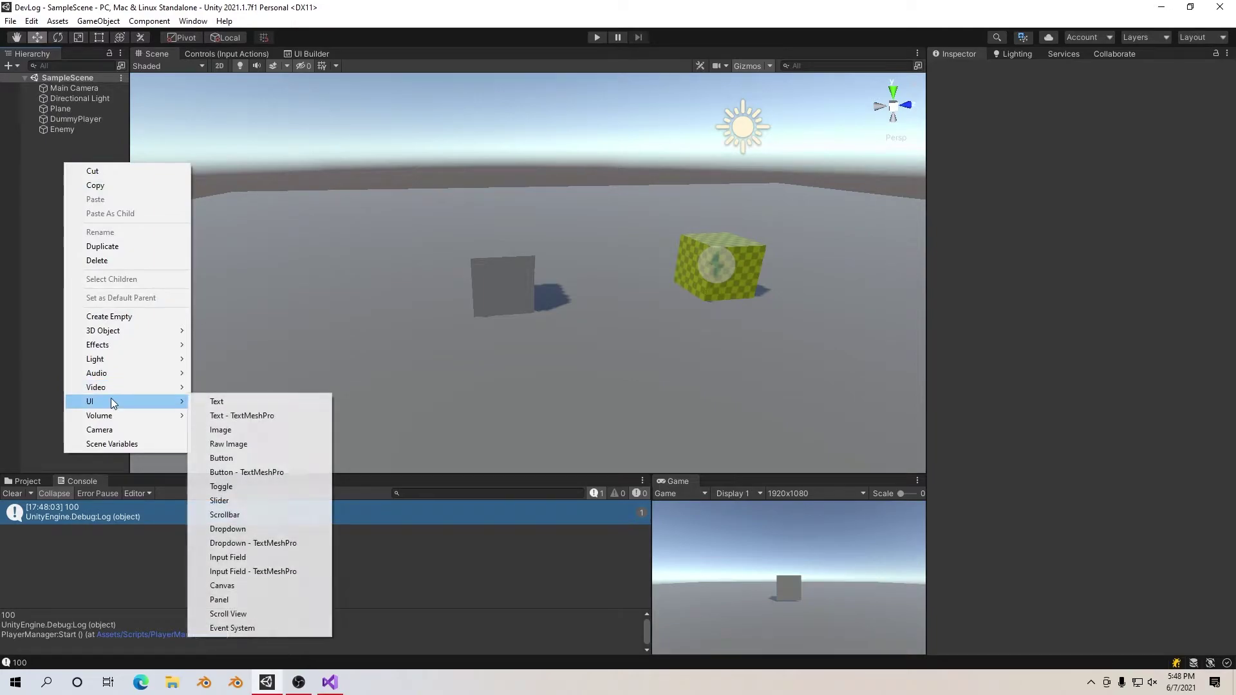
click(255, 501)
text(f)
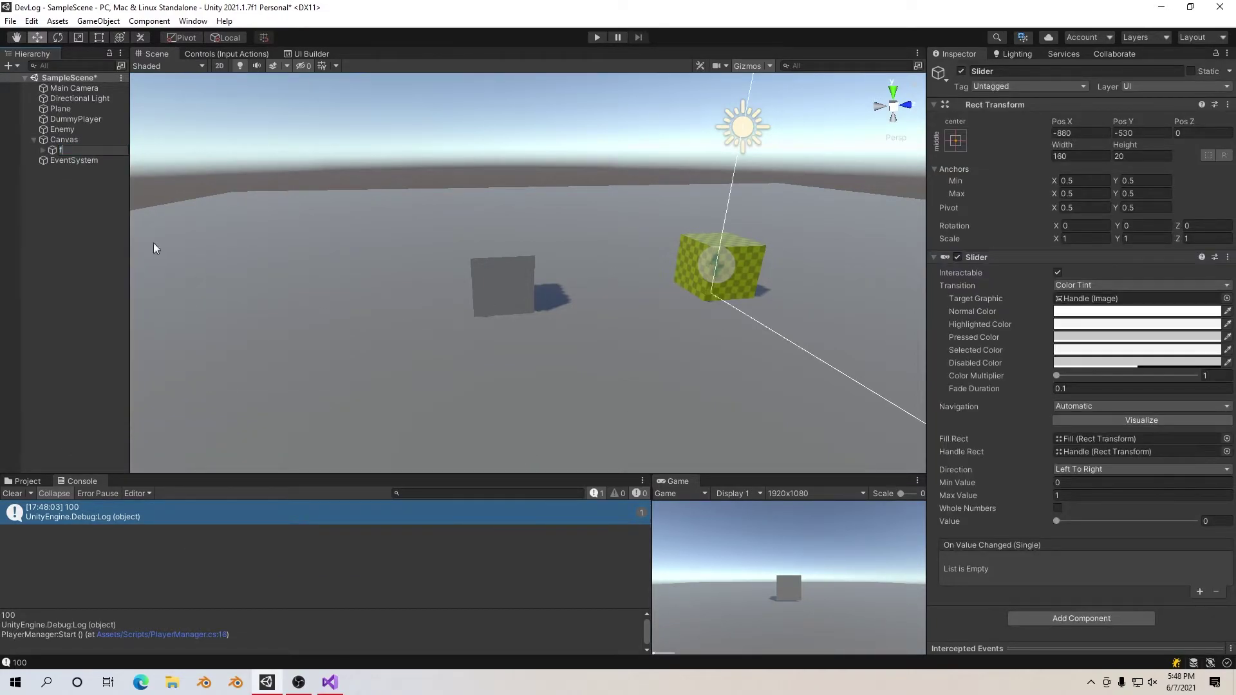
click(72, 142)
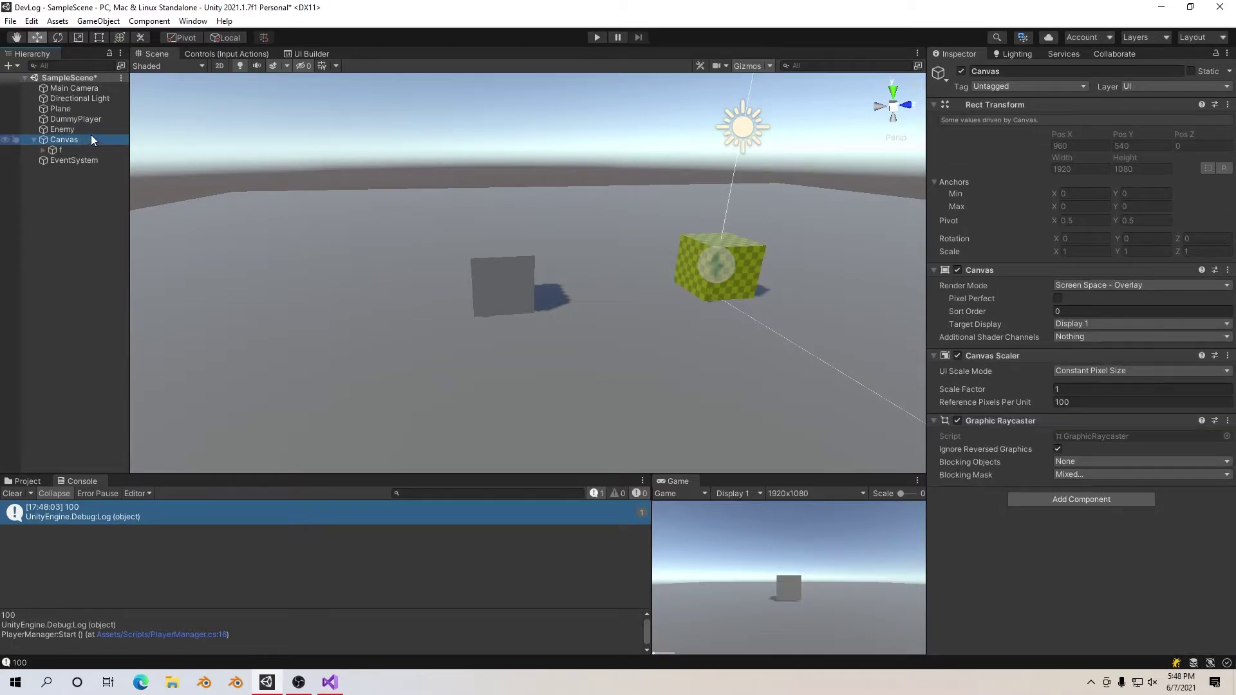
- Rename the slider HealthBar, save, and switch the Scene view to 2D
click(68, 147)
click(68, 146)
text(HealthBar)
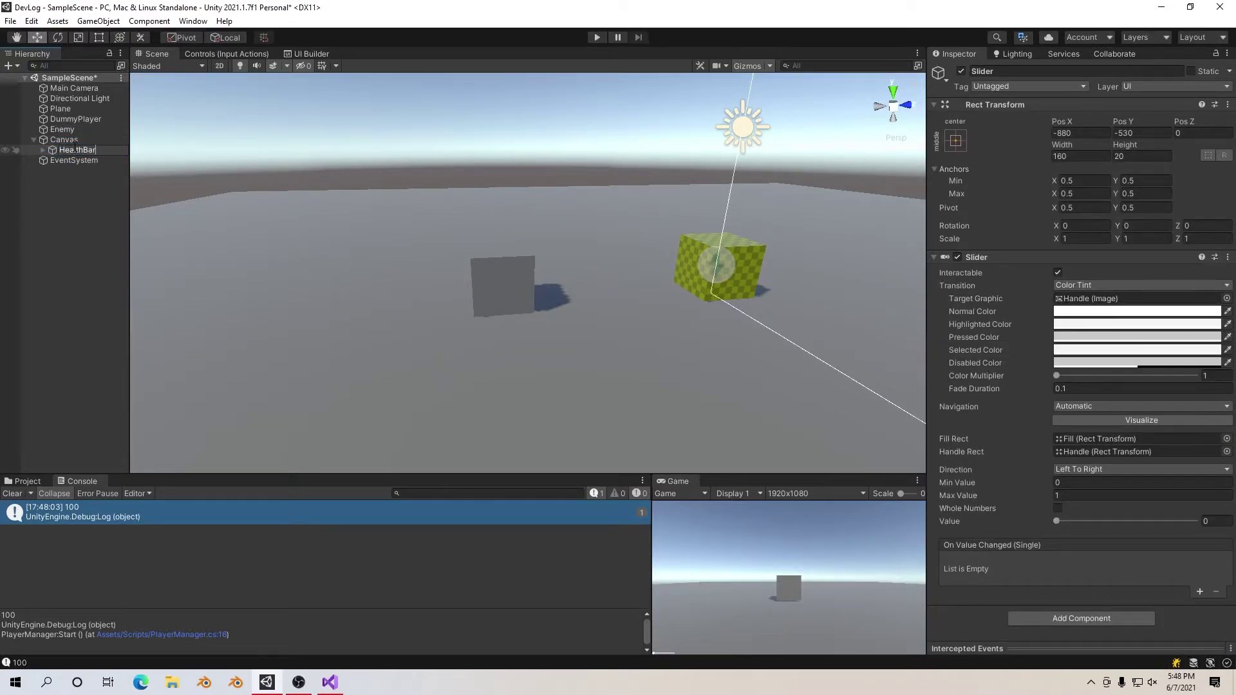
key(Return)
key(ctrl+s)
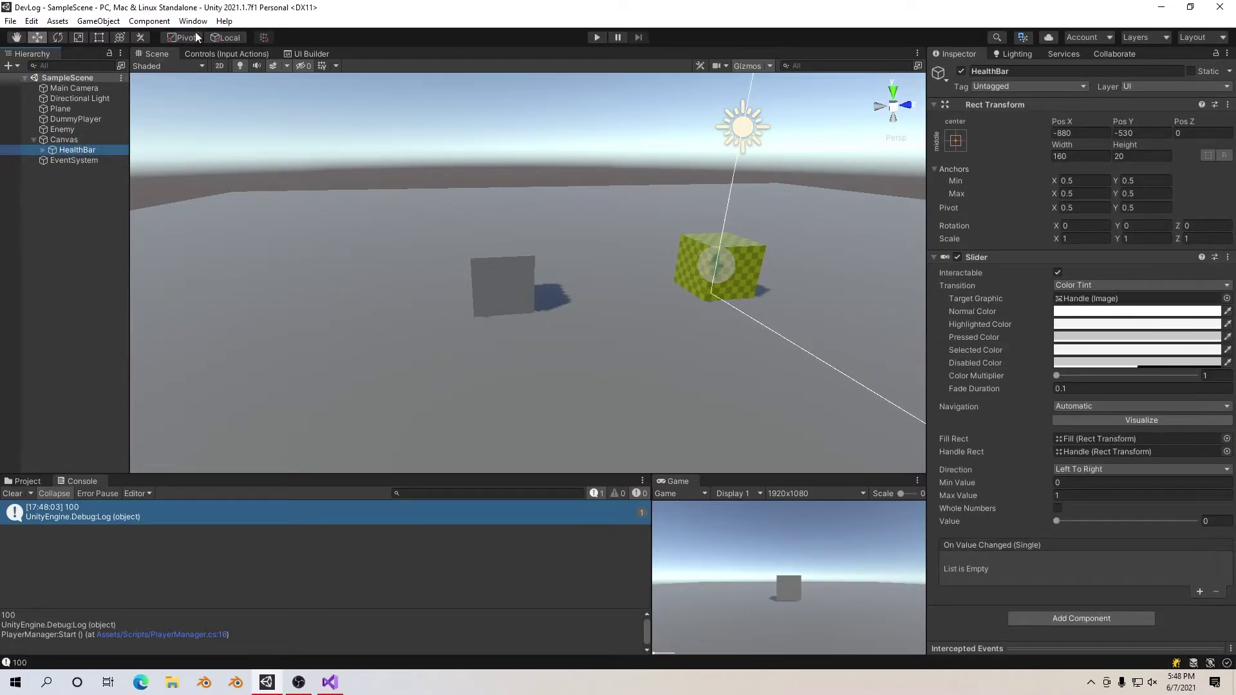
click(218, 65)
key(f)
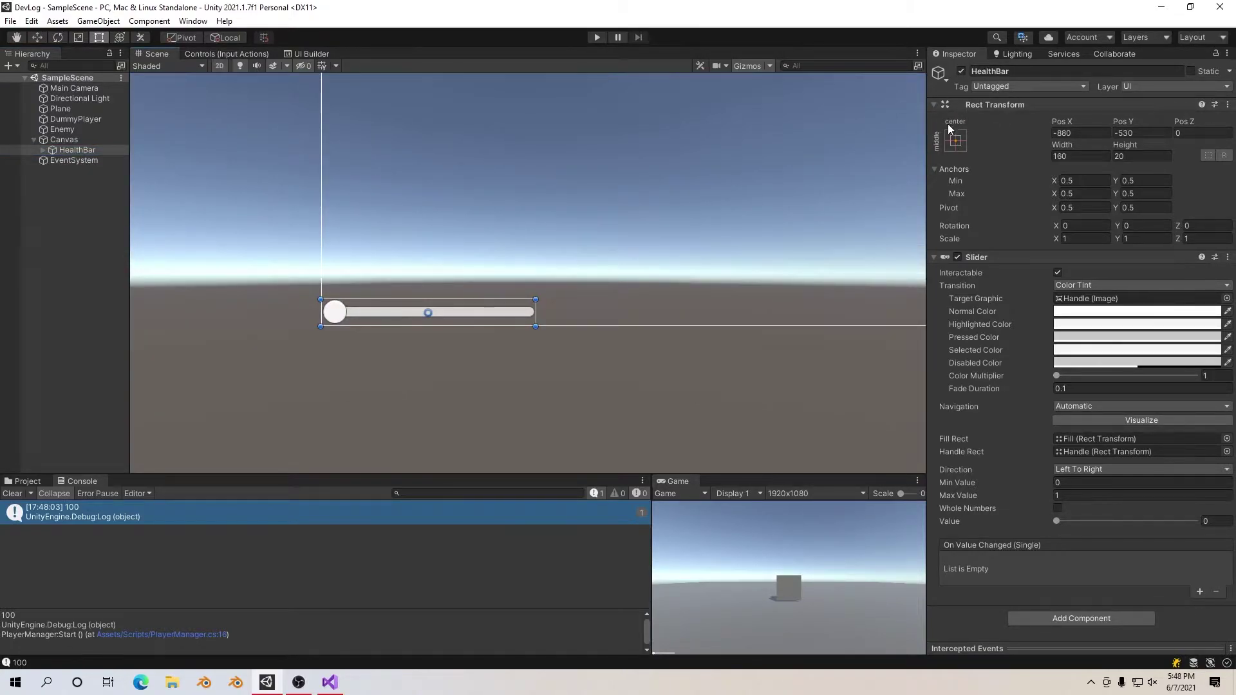
- Anchor HealthBar to the top-right with pivot (1, 1) and position 0, 0, then frame it
click(956, 141)
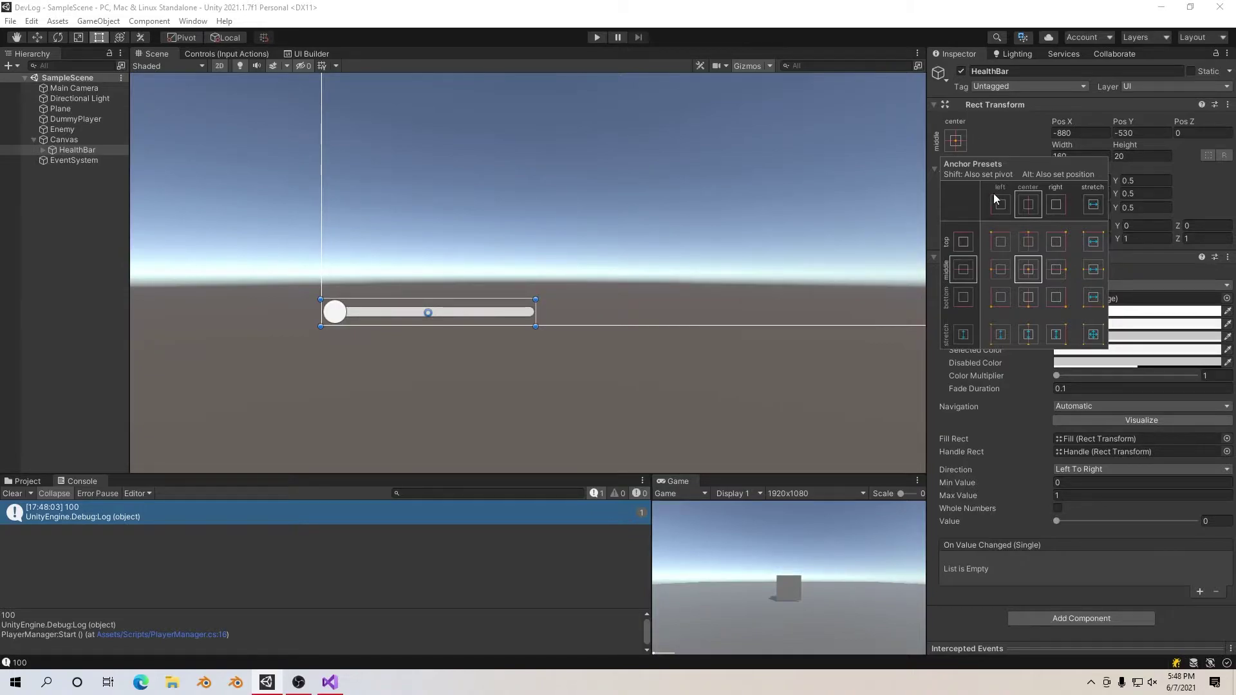
key(shift+alt)
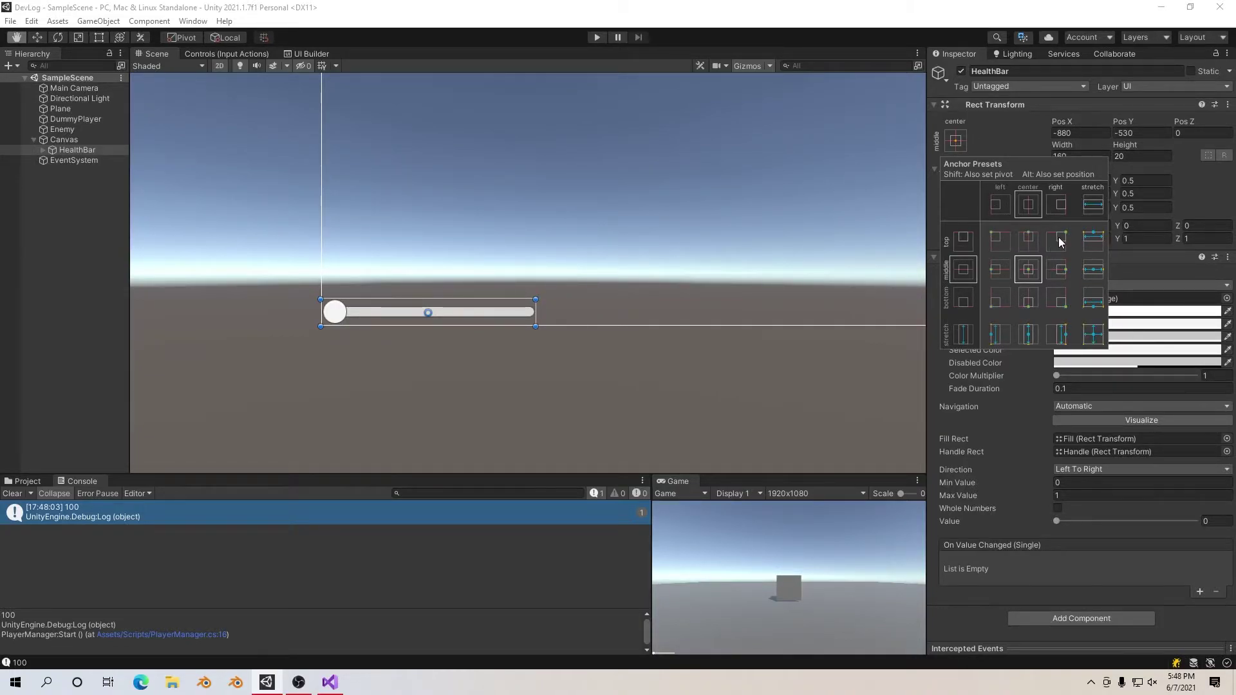
alt+shift+click(1061, 241)
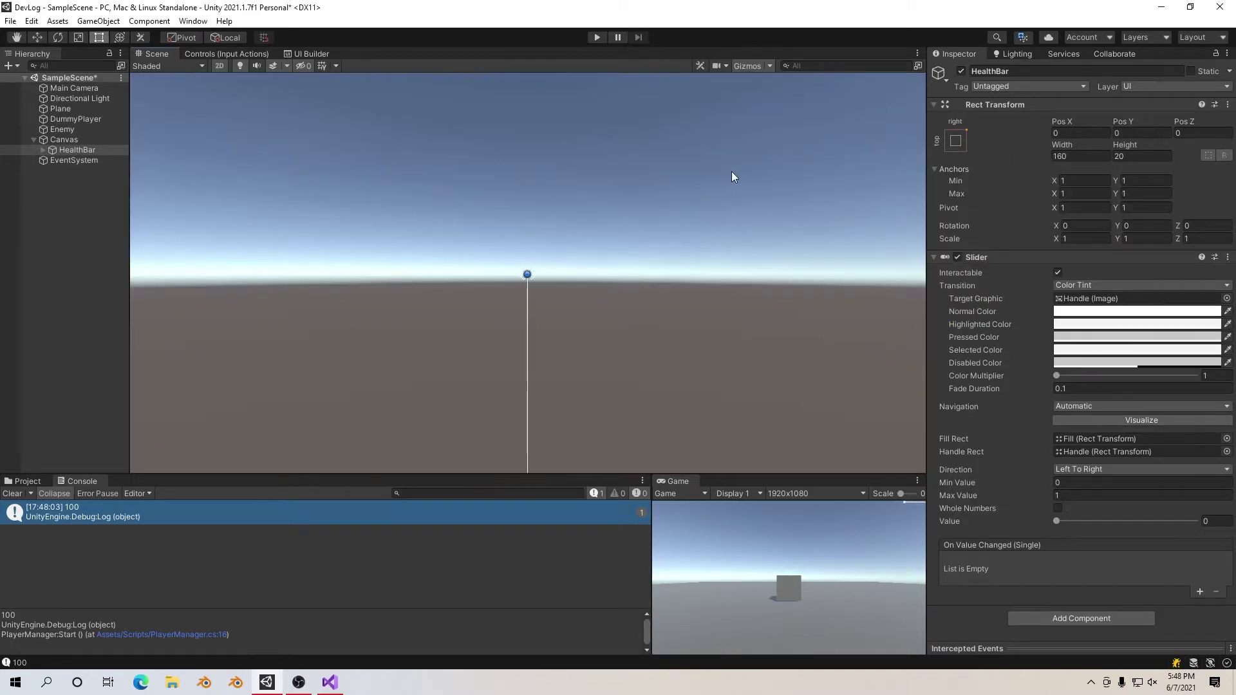
mouse_move(731, 172)
middle_down()
mouse_move(632, 240)
mouse_move(778, 130)
middle_up()
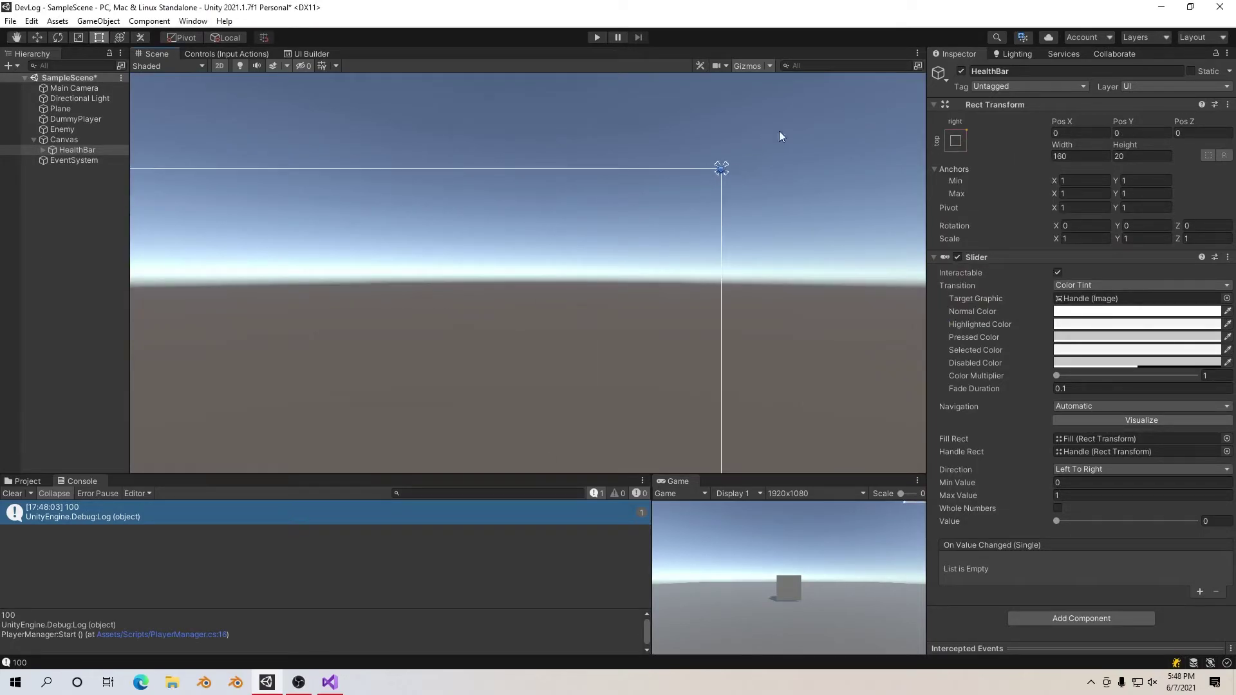
double_click(73, 148)
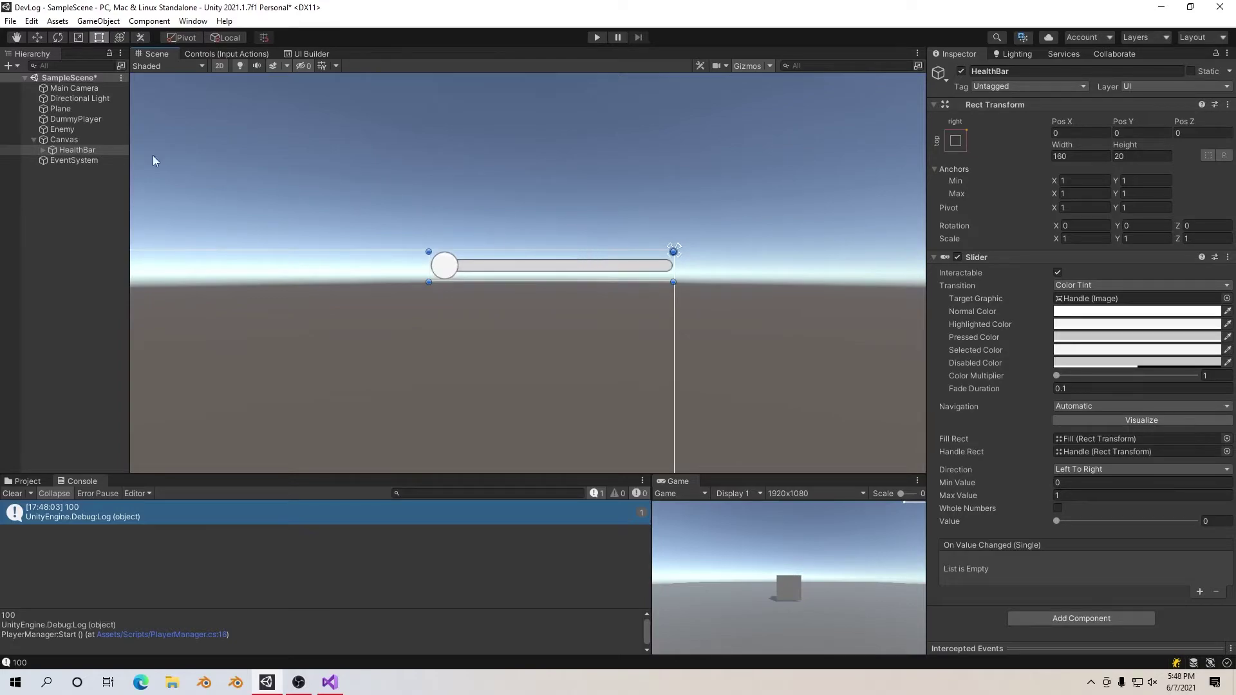
- Deactivate the HealthBar's Handle Slide Area
click(43, 150)
click(67, 180)
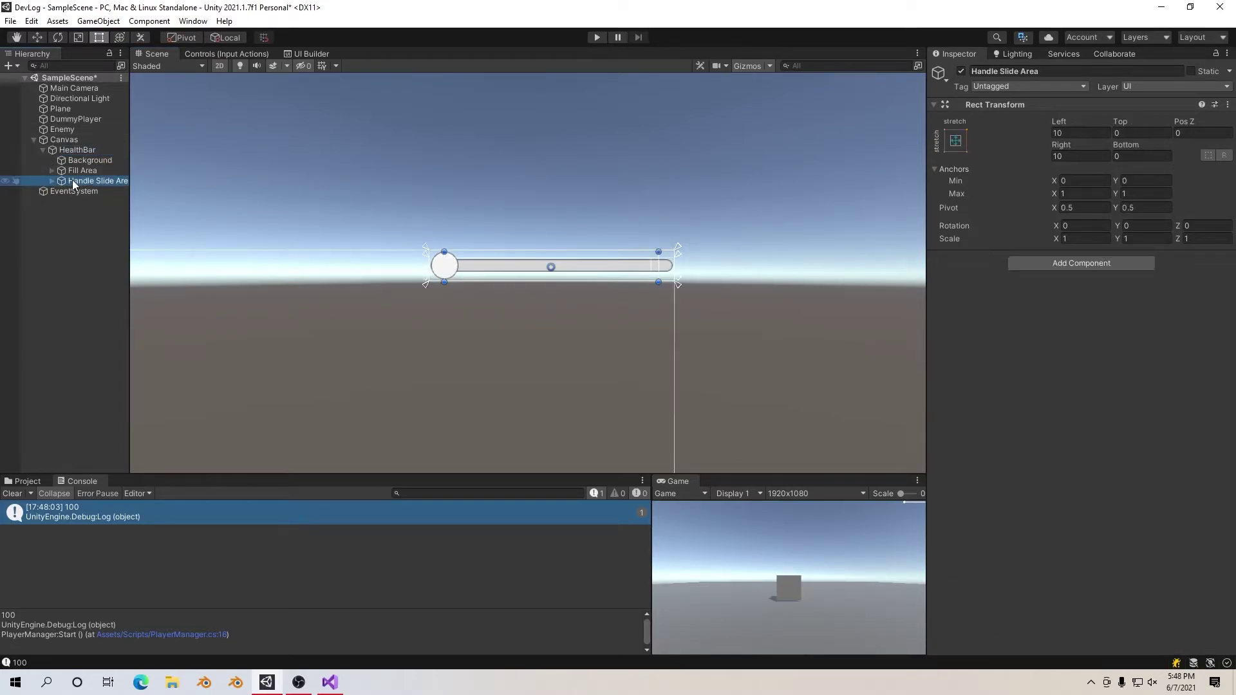
key(q)
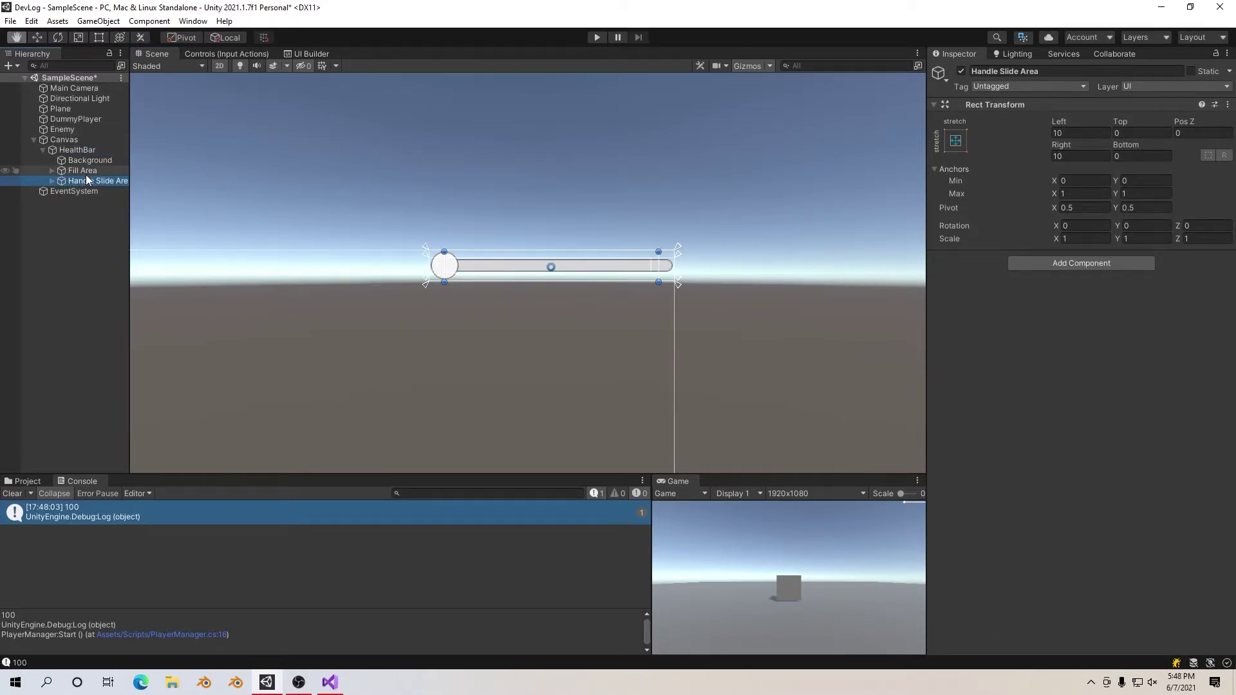
key(t)
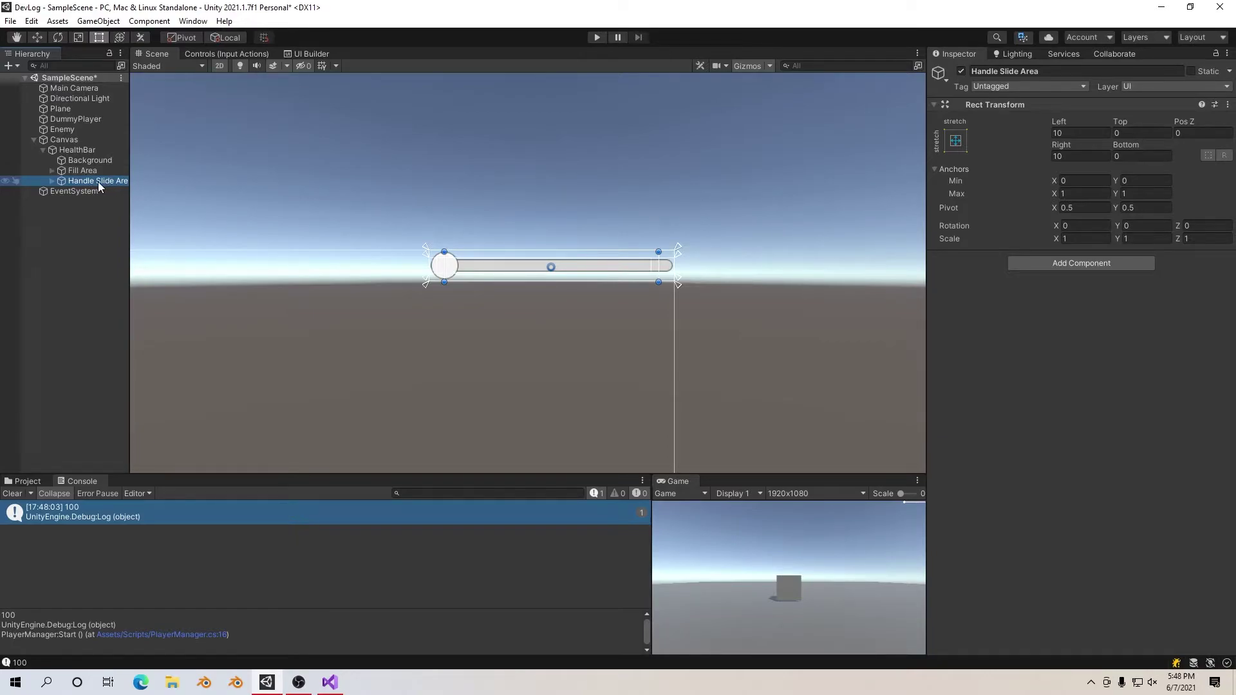
key(shift+alt+a)
- Set the Fill object's width to 0
click(94, 172)
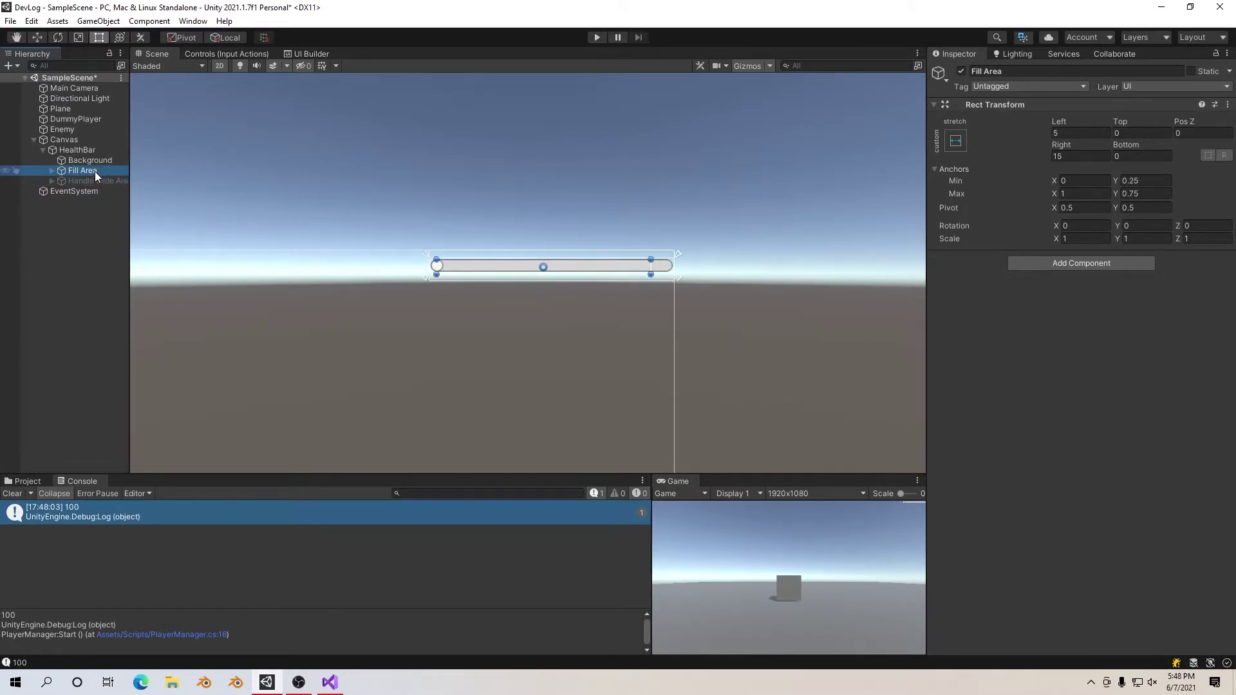
key(Right)
key(Down)
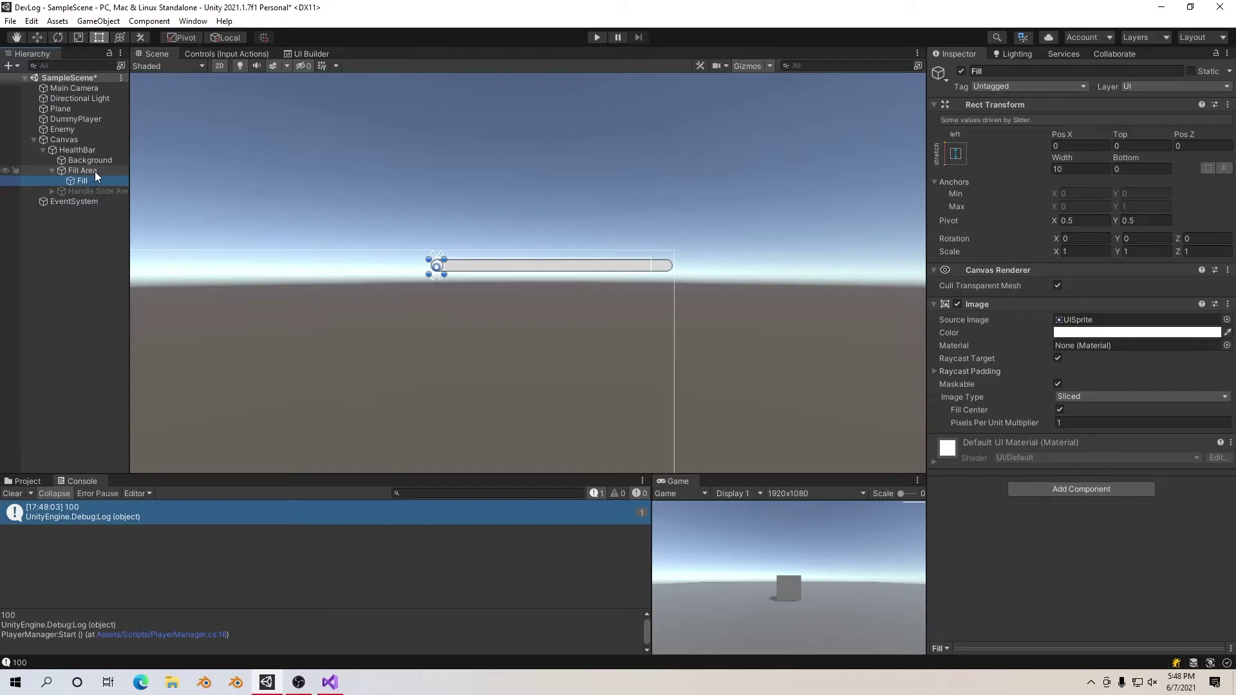
click(1080, 169)
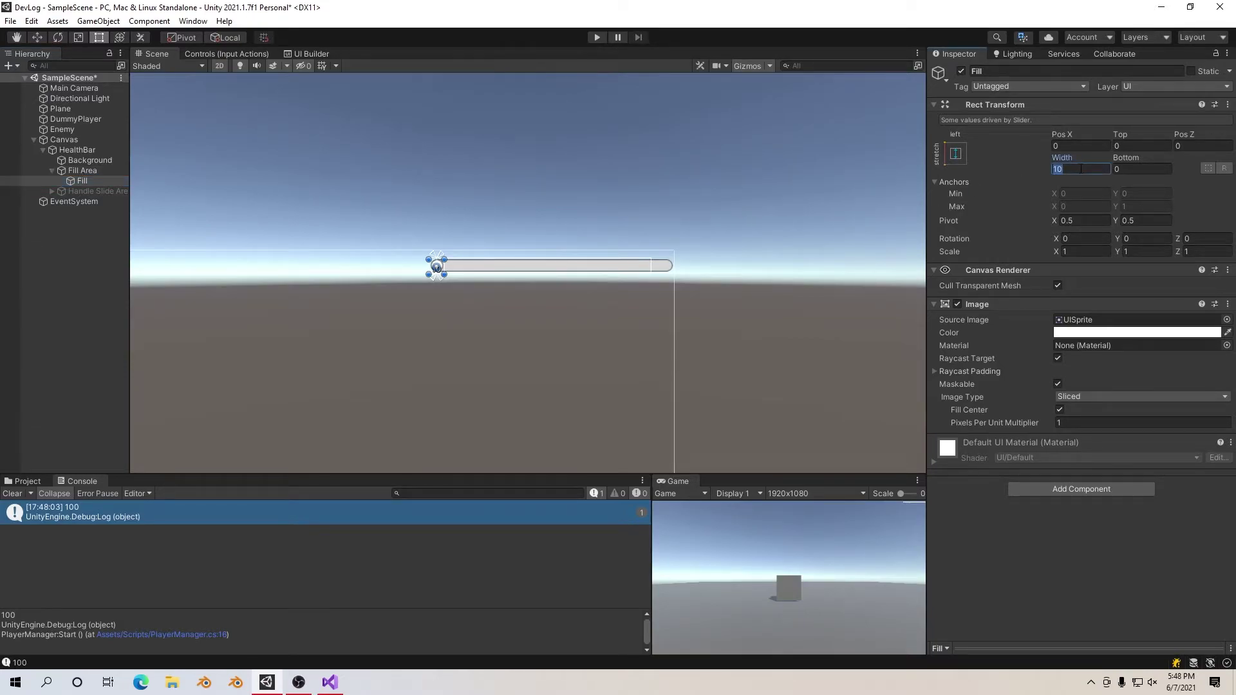
text(0)
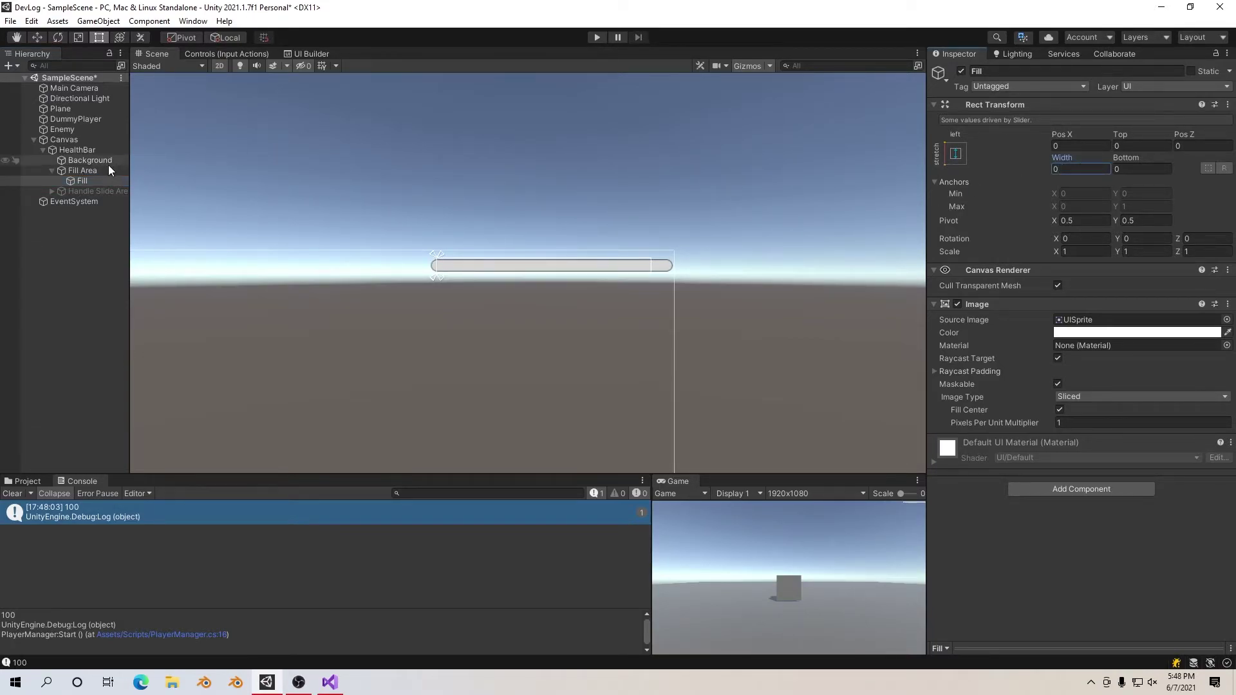
- Set the Fill Area's Left and Right margins to 0
click(106, 169)
click(1070, 132)
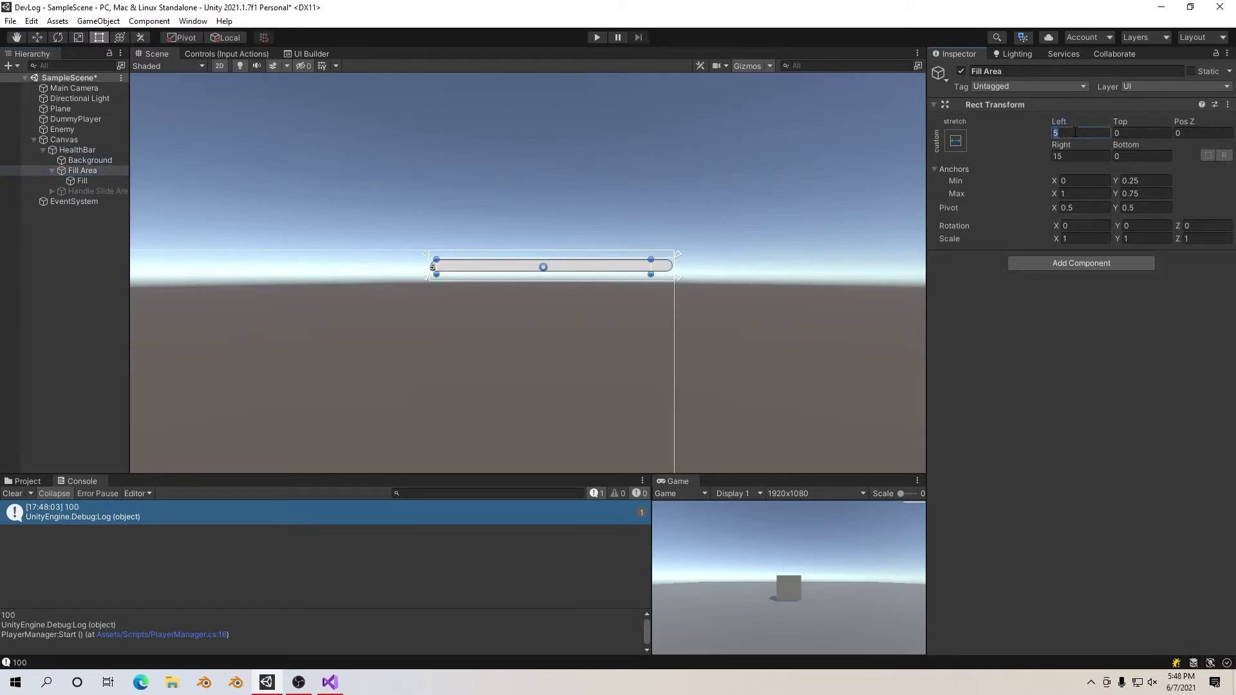
text(0)
key(Tab)
key(Tab)
text(0)
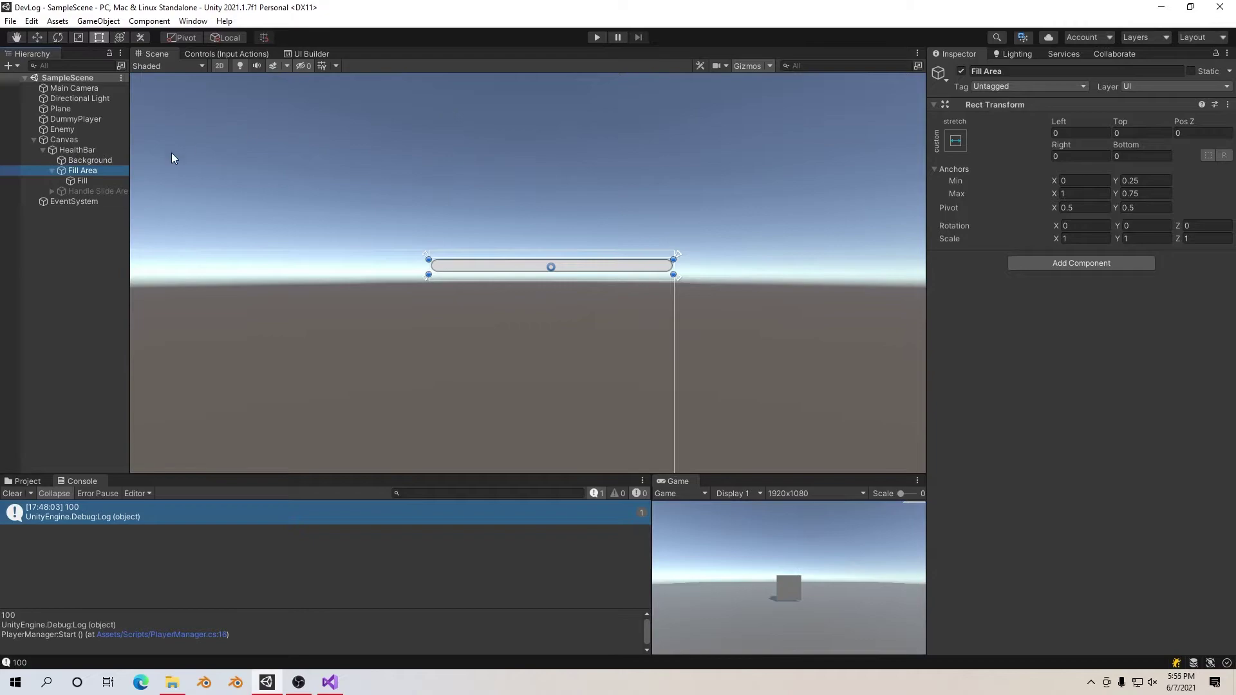
click(119, 158)
- Set the Background image colour to dark red and save
click(1078, 321)
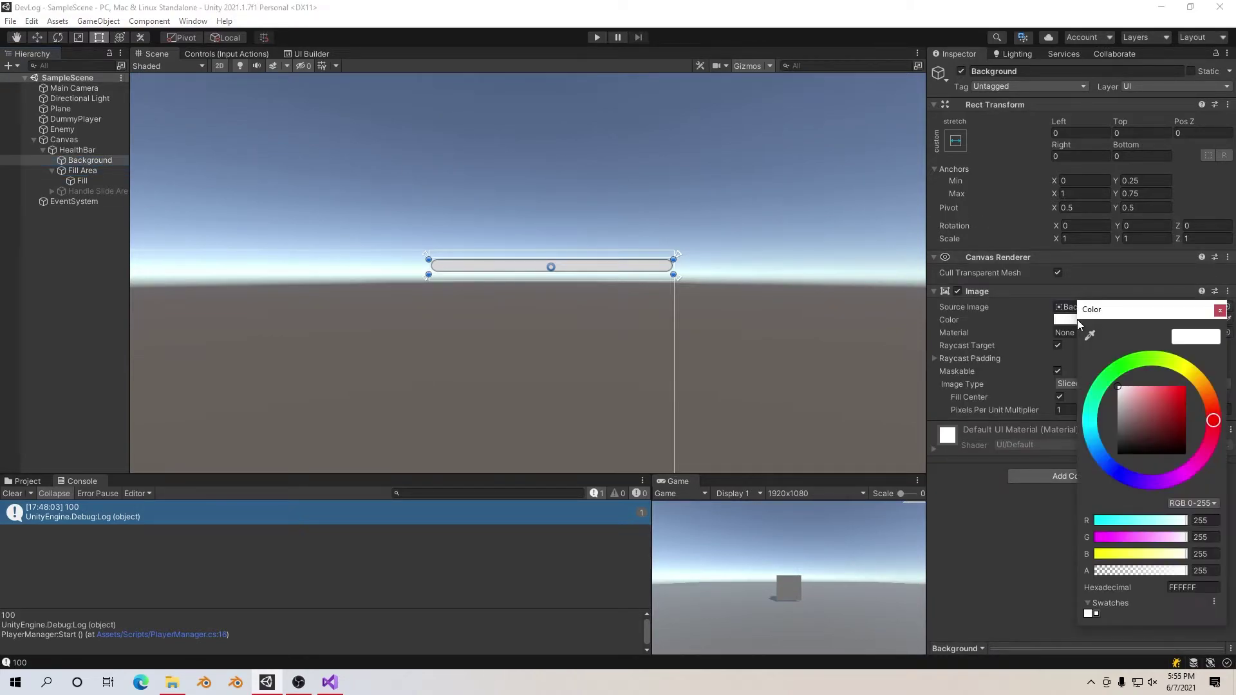
drag(1181, 413, 1179, 406)
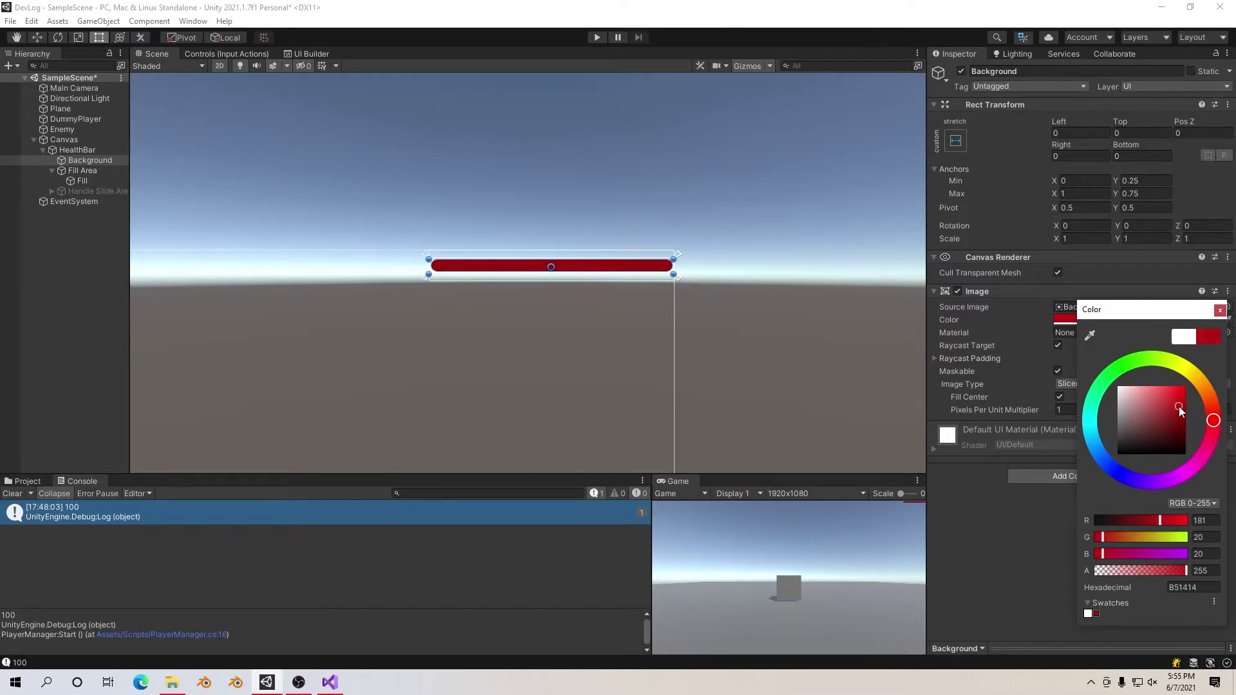
click(1218, 312)
key(ctrl+s)
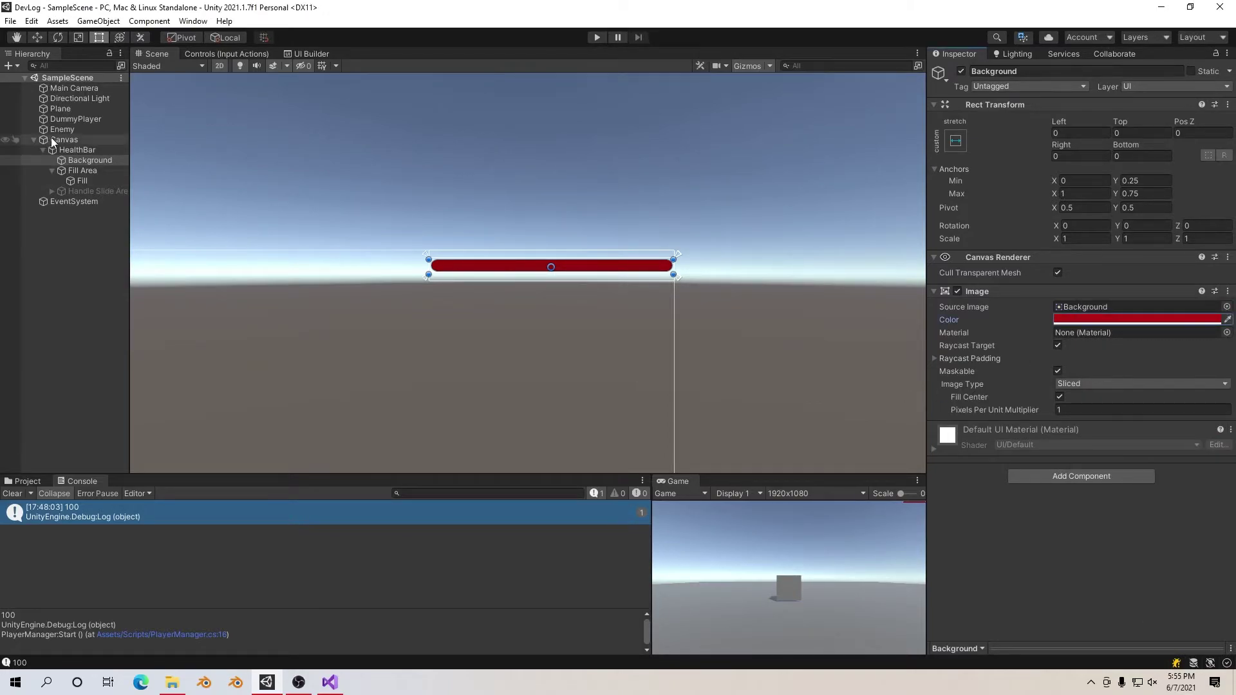
- Resize HealthBar to 240 by 60 and move it left to Pos X -41.8, saving
click(72, 149)
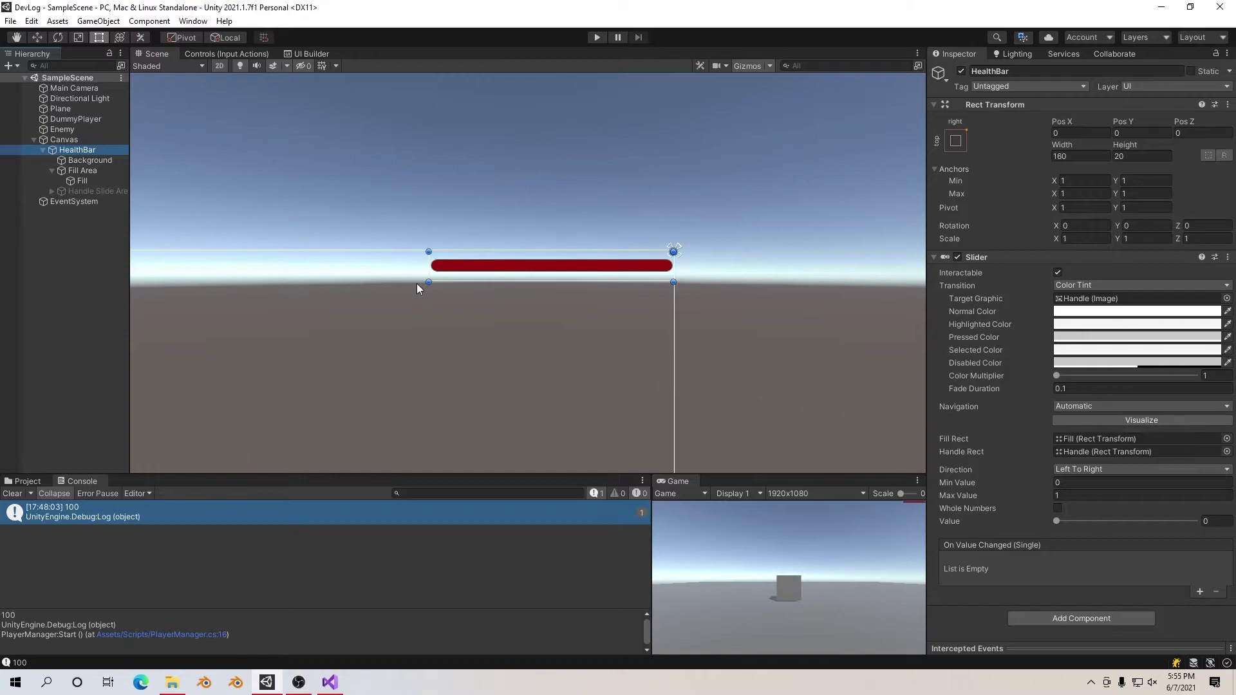
click(1059, 156)
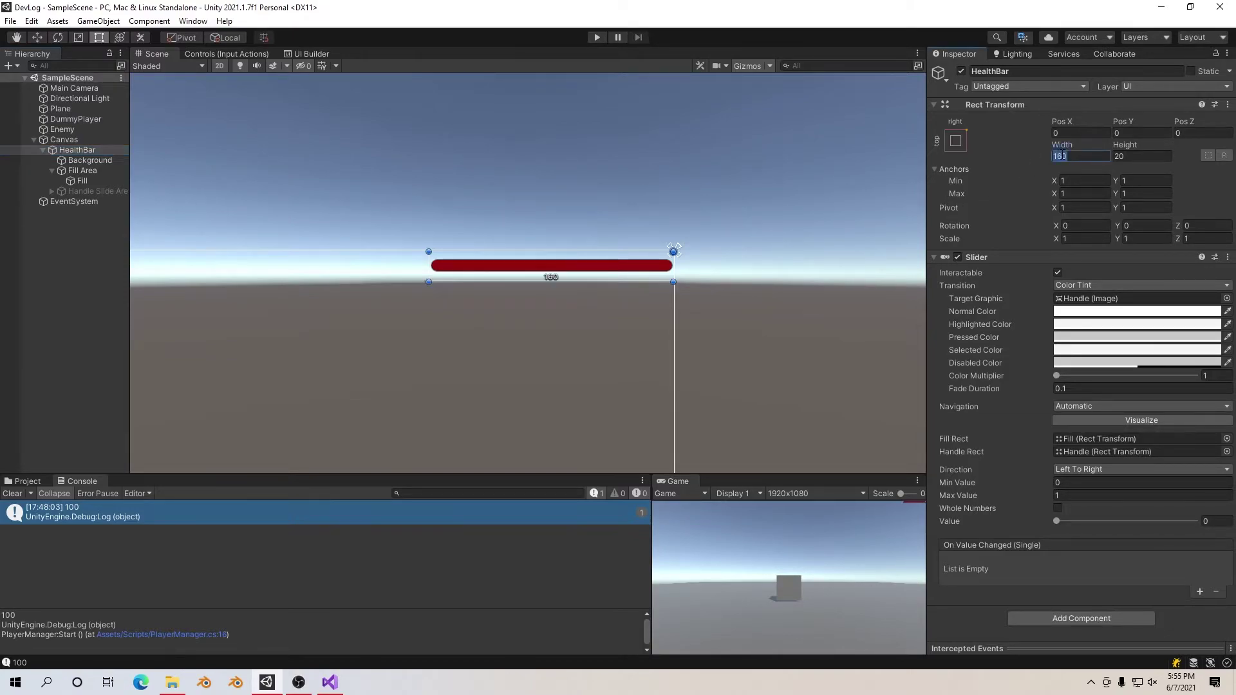
text(240)
key(Tab)
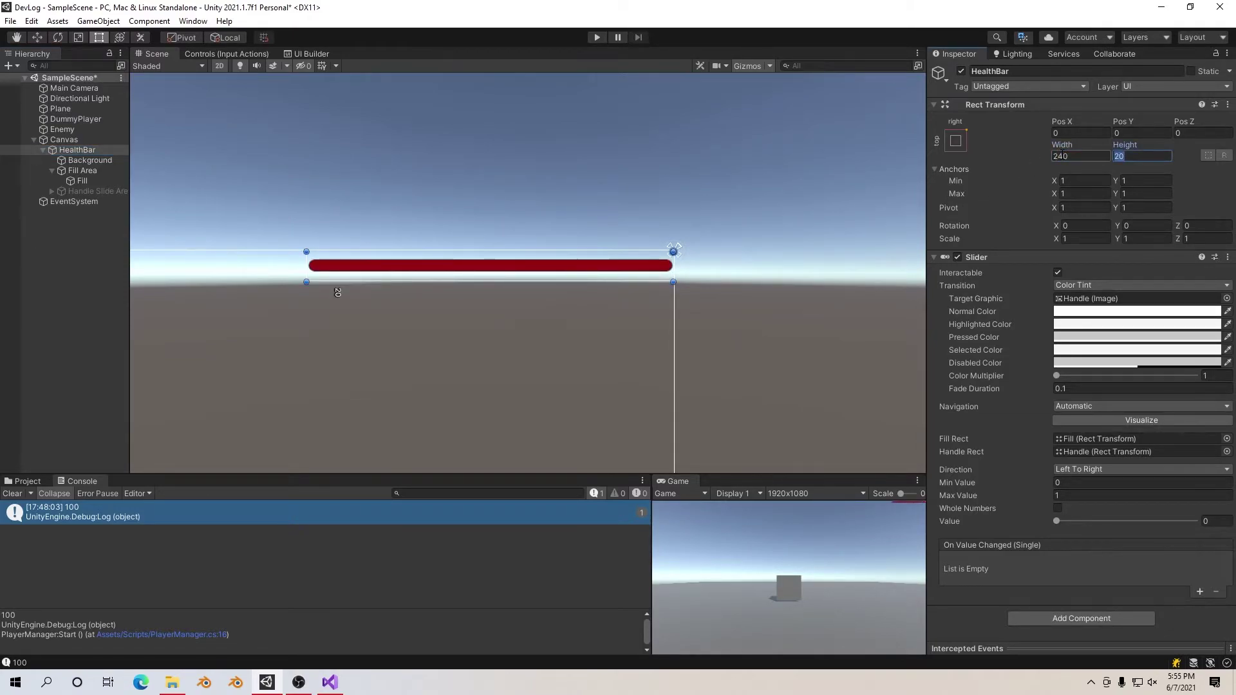
text(60)
key(ctrl+s)
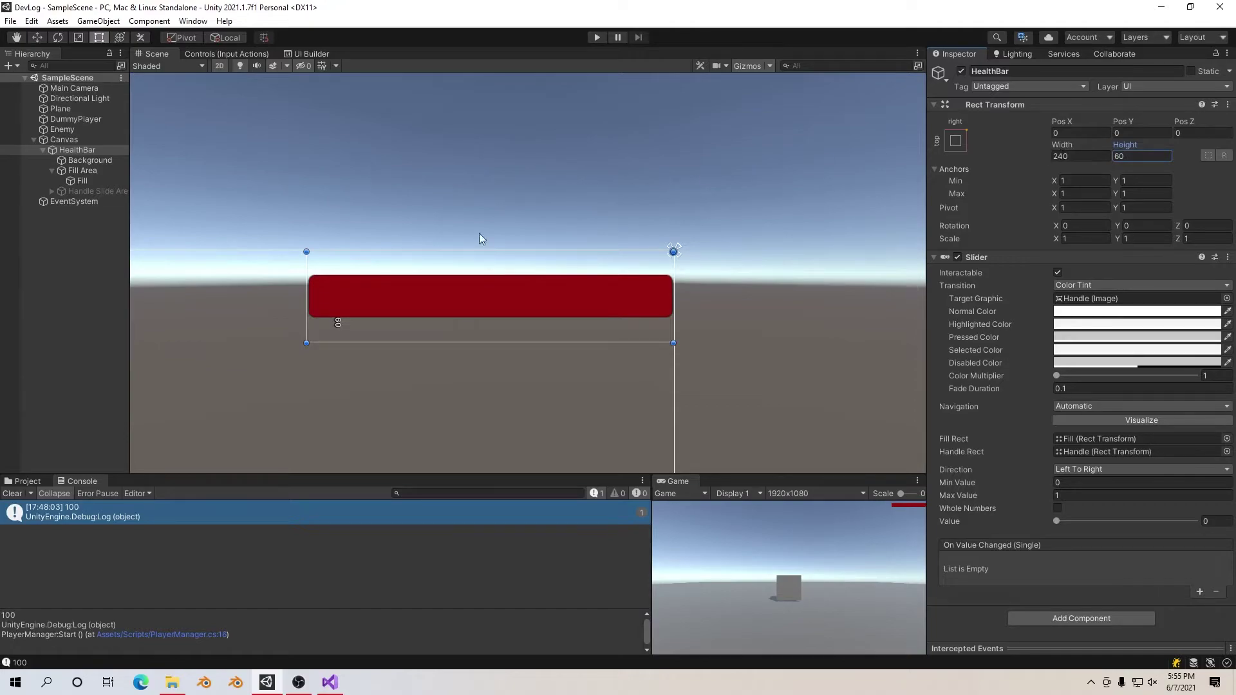
key(w)
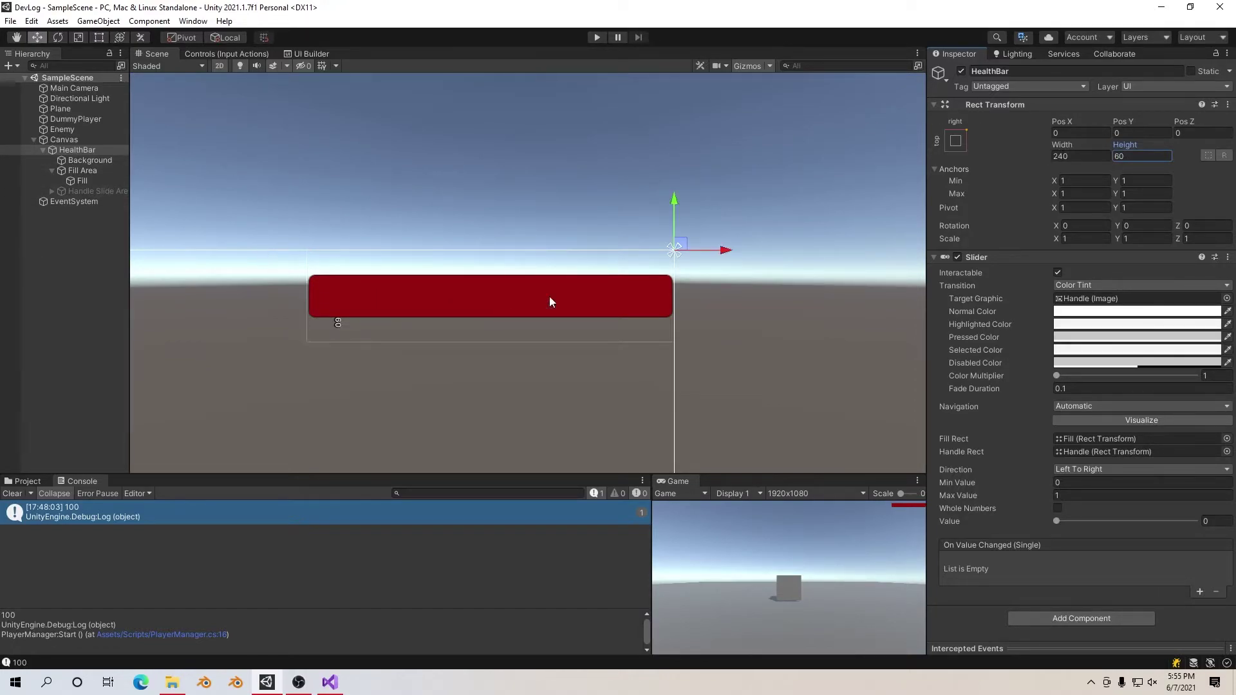
drag(723, 251, 661, 258)
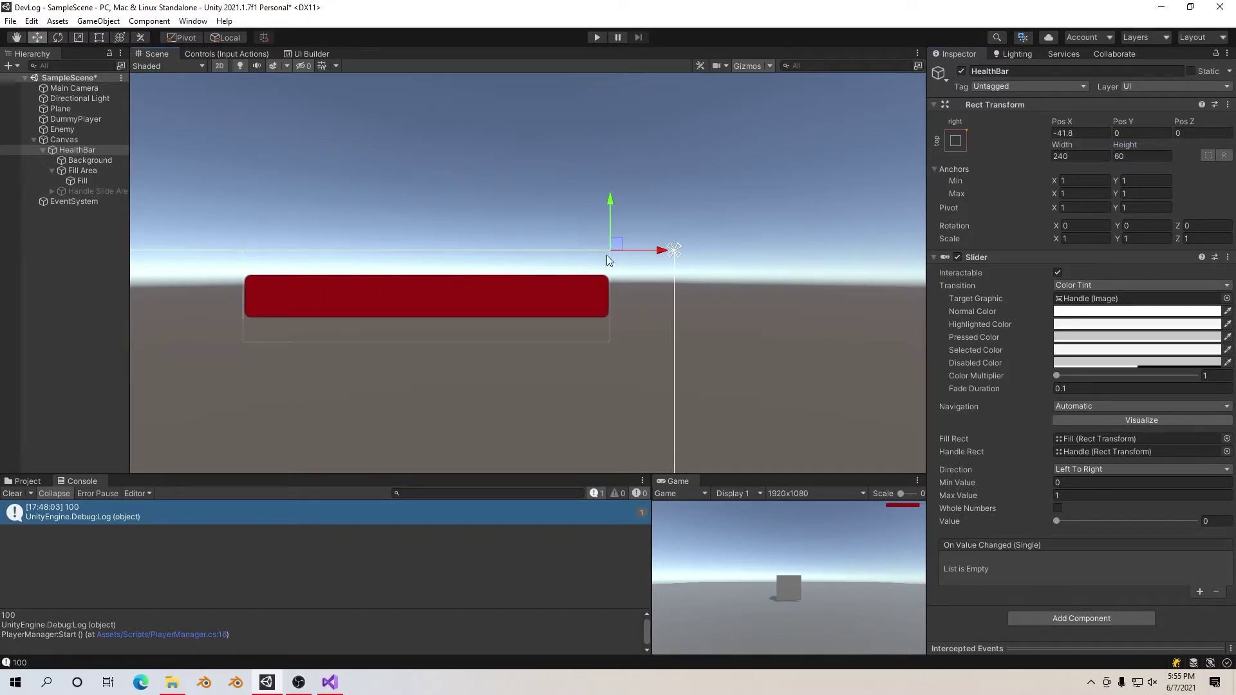
key(ctrl+s)
- Set the Fill image colour to bright green, hex 2FCB0D
click(81, 170)
click(82, 180)
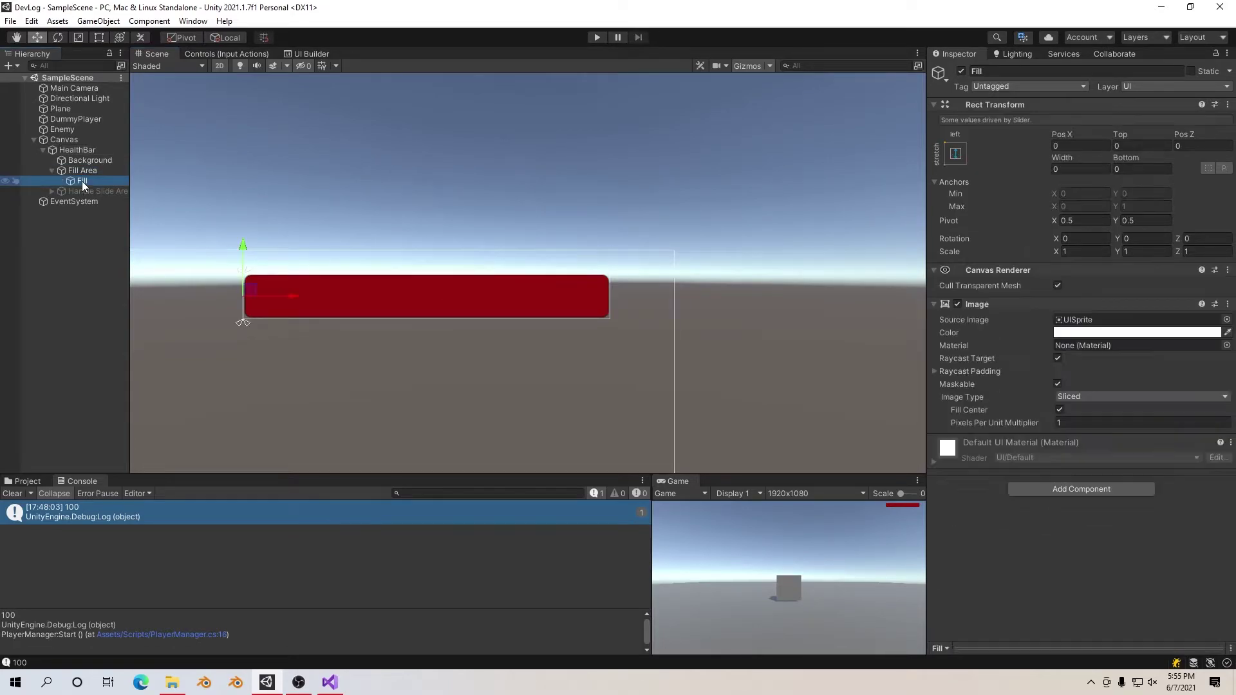
click(1087, 334)
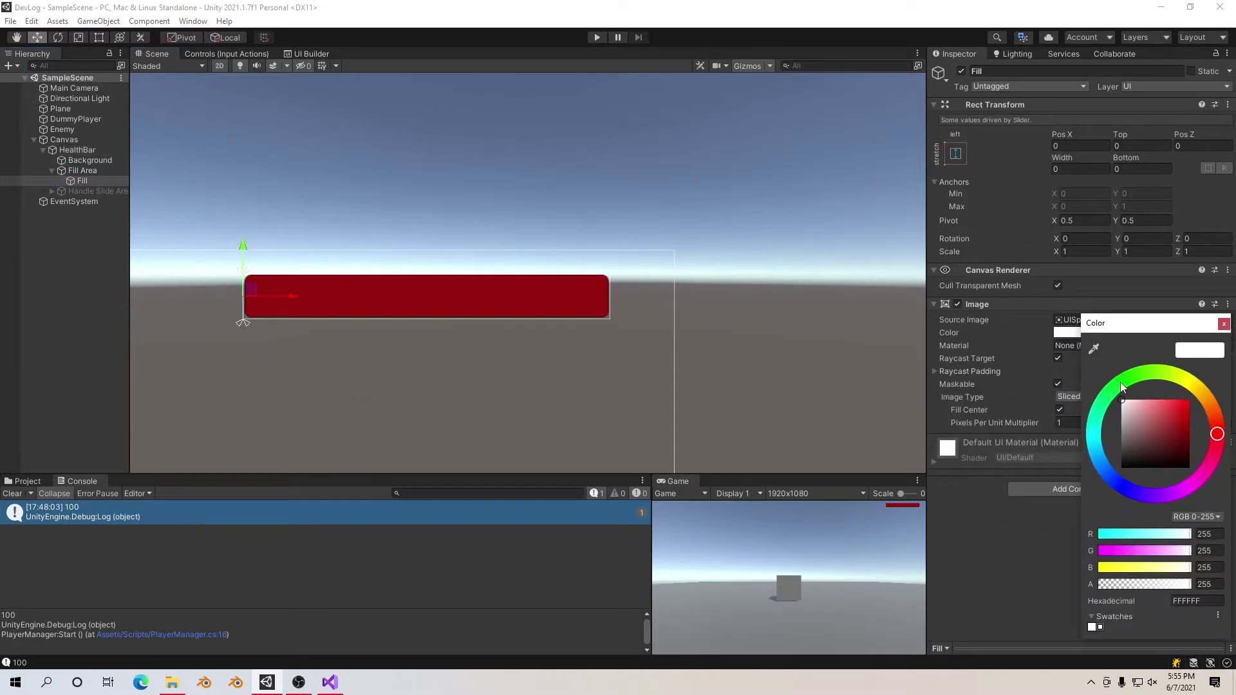
click(1120, 386)
drag(1149, 412, 1187, 419)
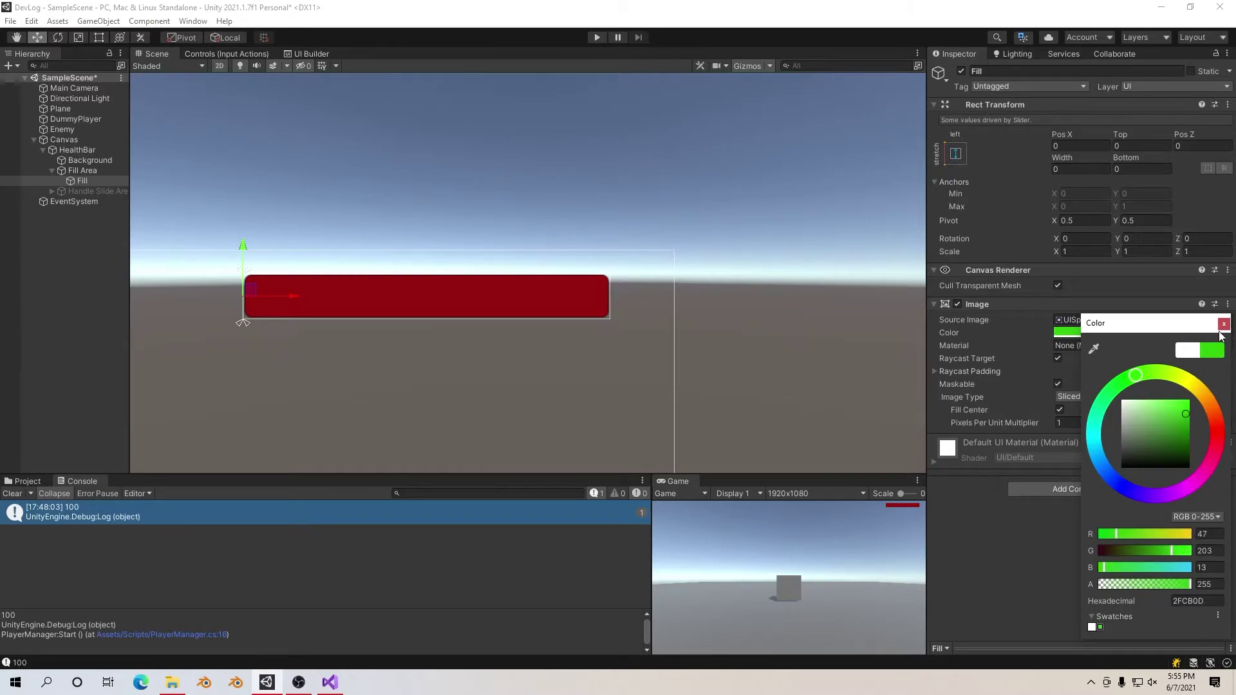
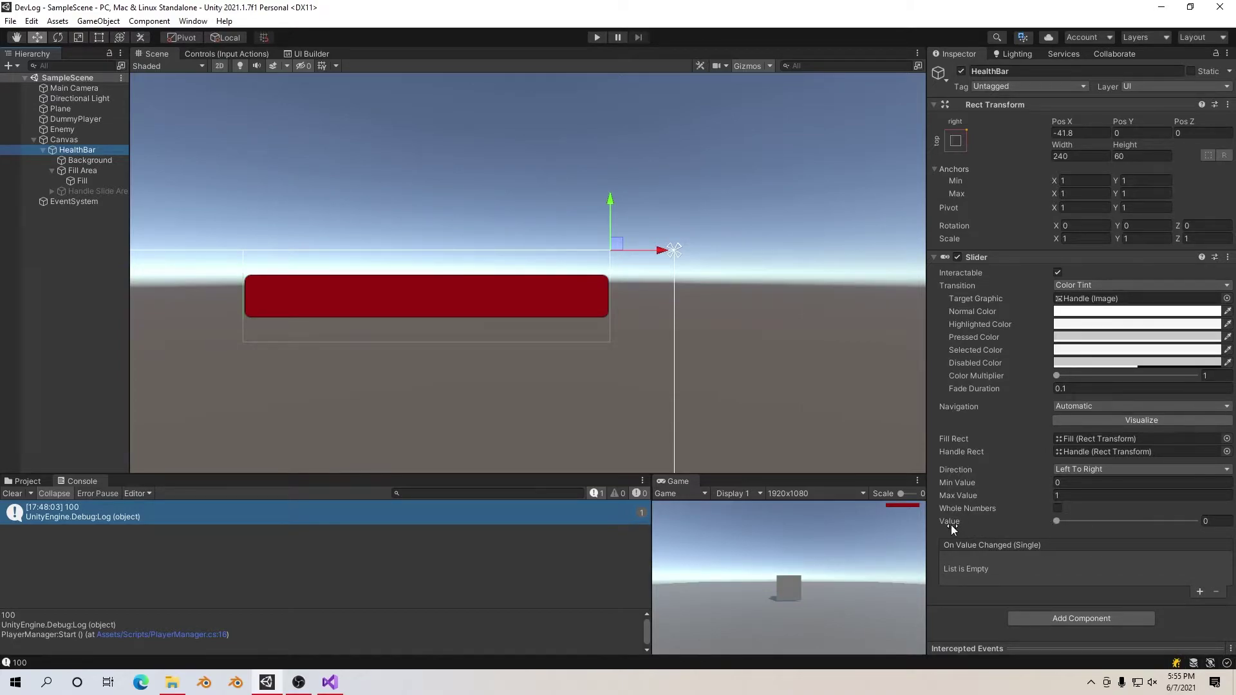
- Set the HealthBar slider's Max Value to 100 and fill its Value to 100
mouse_move(1057, 520)
mouse_down()
mouse_move(1207, 528)
mouse_move(1043, 524)
mouse_up()
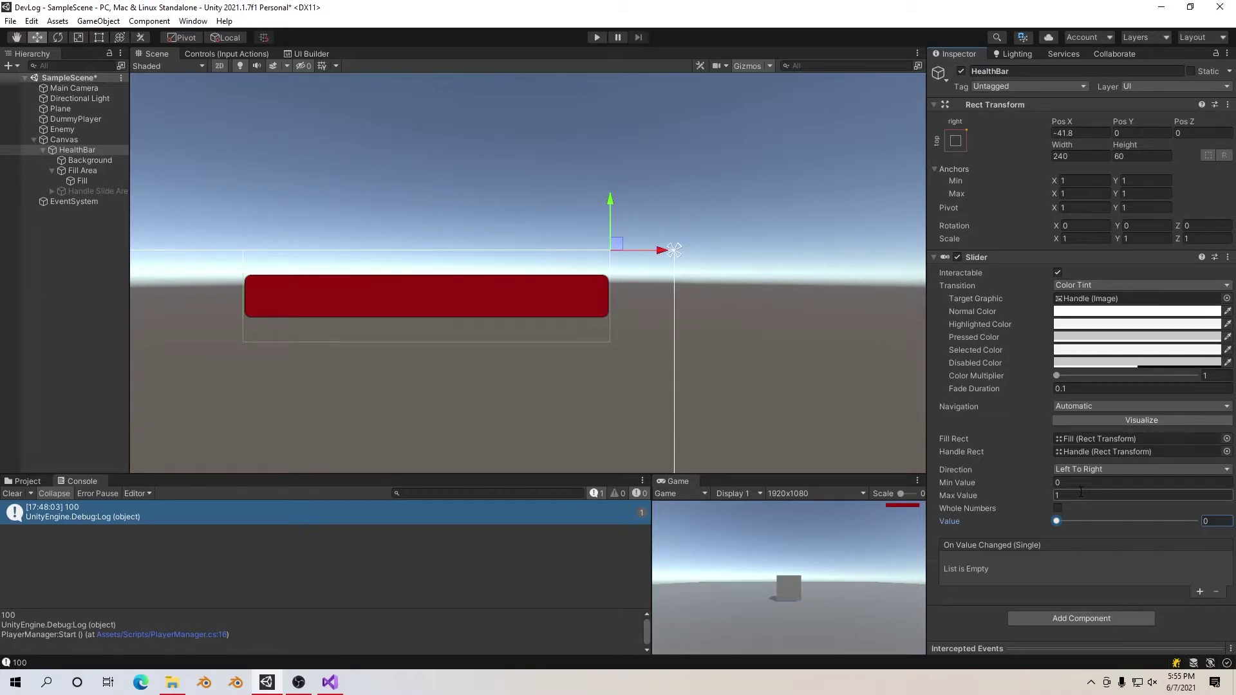
click(1080, 492)
drag(1056, 521, 1232, 526)
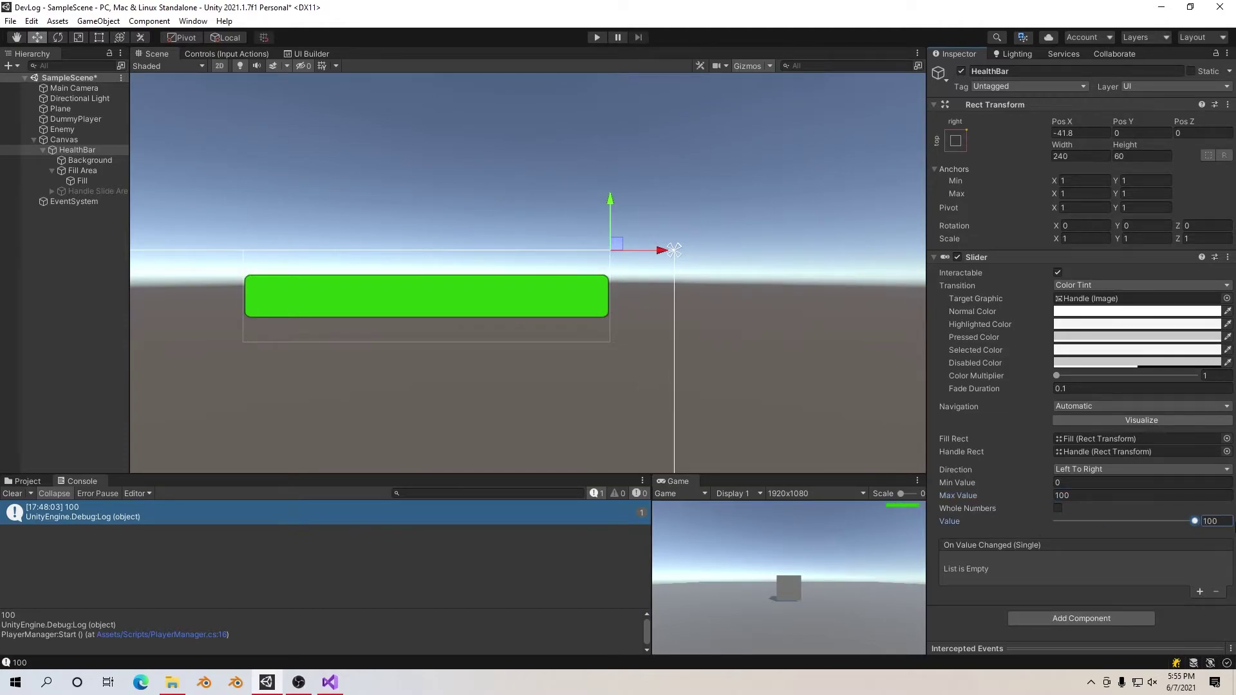
- Save the scene with Ctrl+S and clear the old Console messages
key(ctrl+s)
click(16, 493)
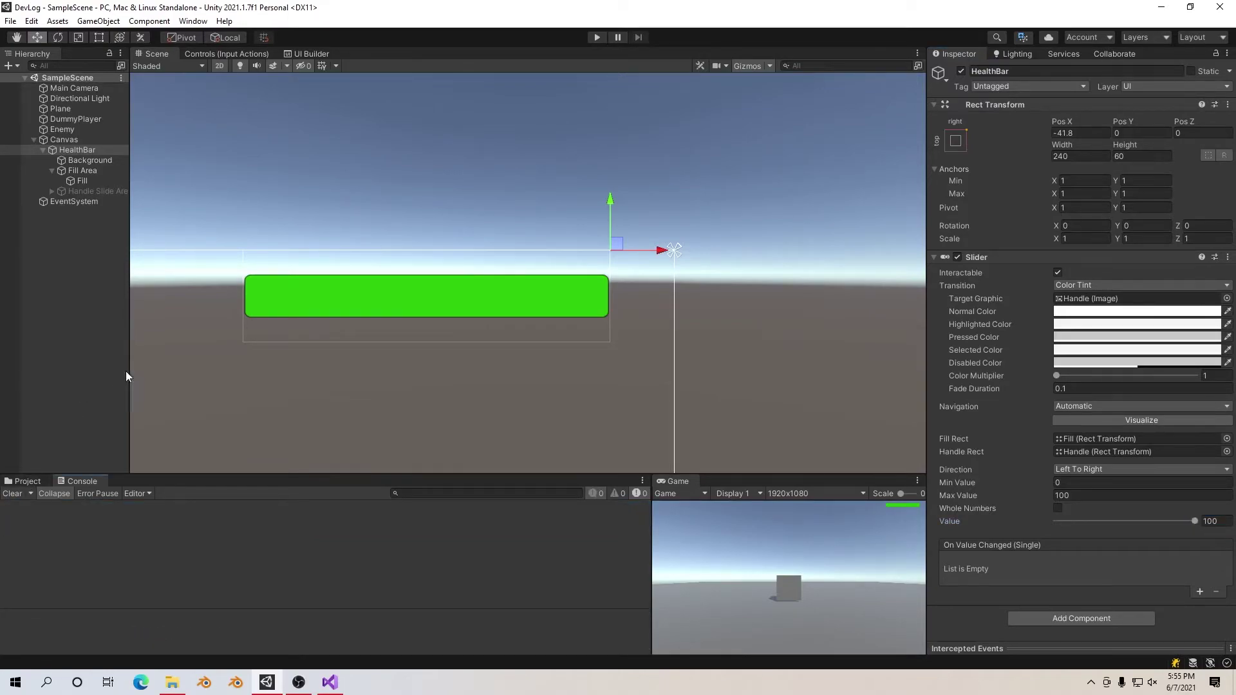
key(alt+Tab)
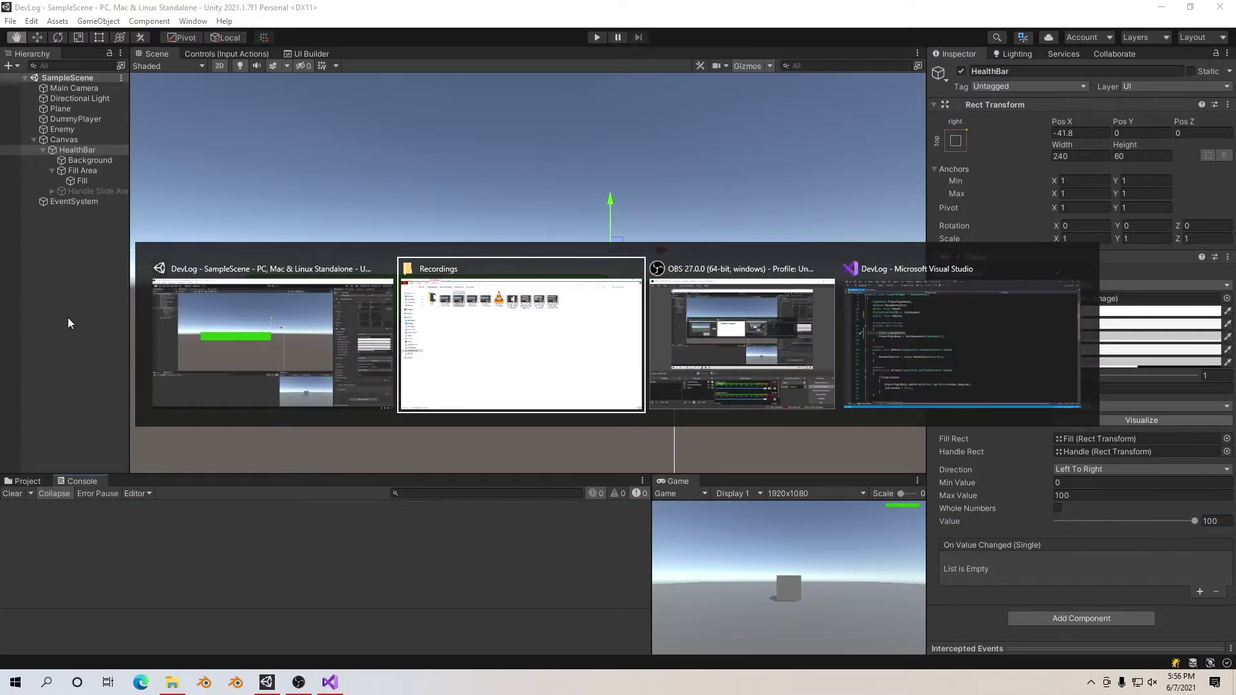
- Delete the Debug.Log(Health) line from PlayerManager.cs and save the script
click(1035, 312)
click(538, 277)
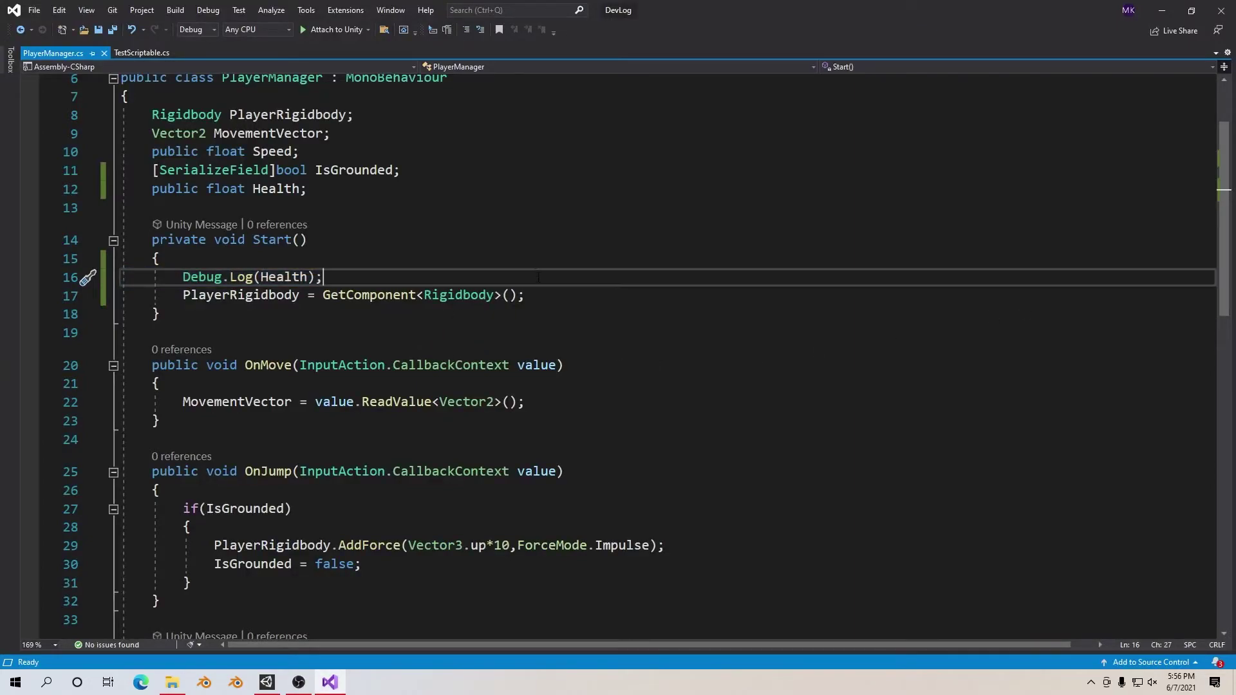
key(ctrl+x)
key(ctrl+s)
key(Up)
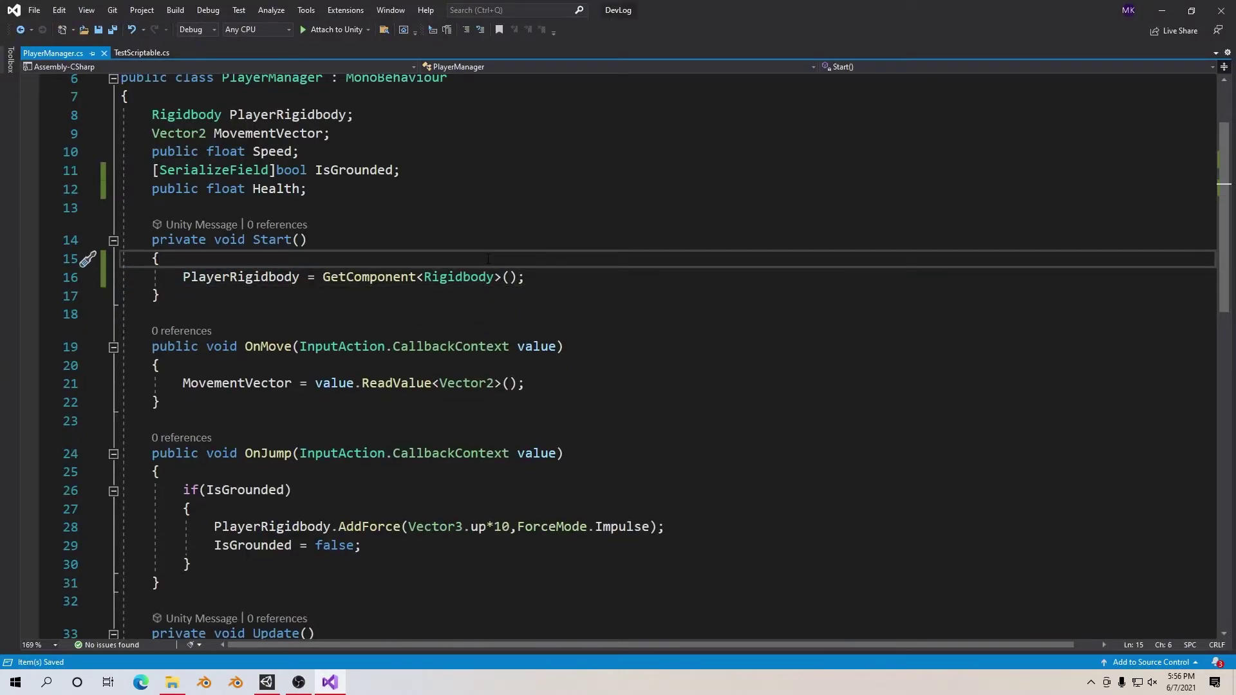
key(Up)
key(Up)
key(Up)
key(Up)
- Declare 'public Slider HealthBar;' below the Health field, using the UI Slider type, and save
key(Down)
key(End)
key(Return)
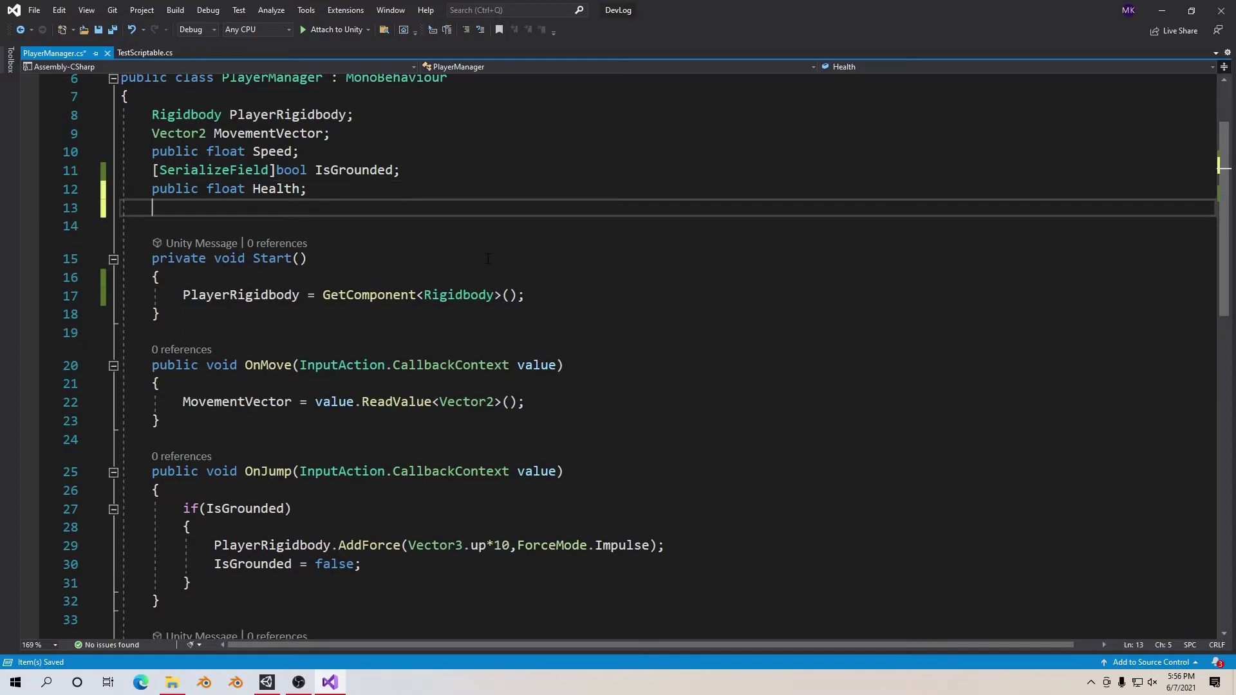
key(Return)
text(public )
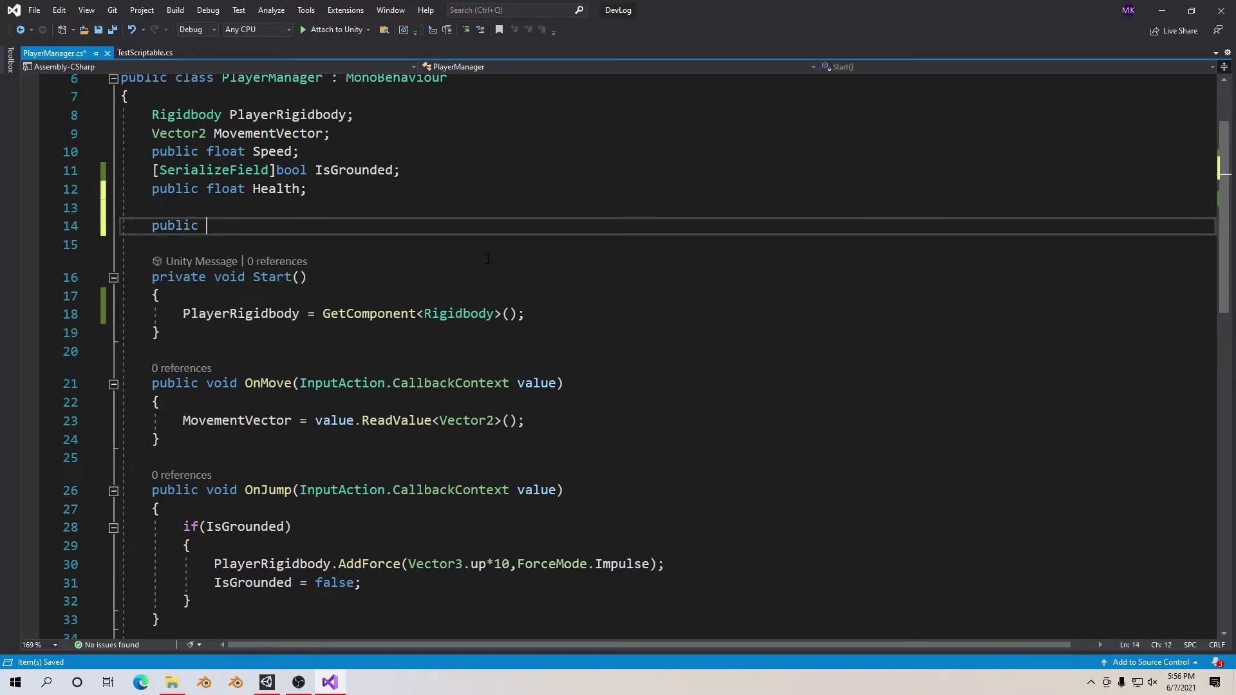
text(I)
key(BackSpace)
text(sLIDER)
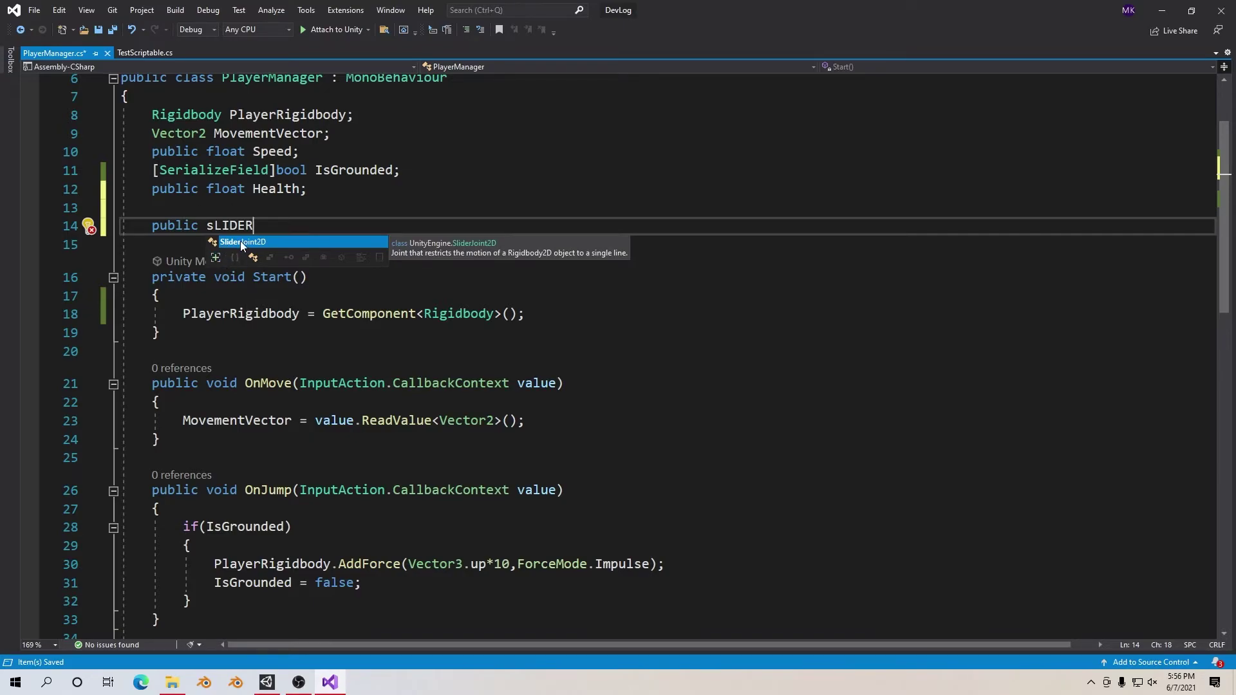
click(215, 255)
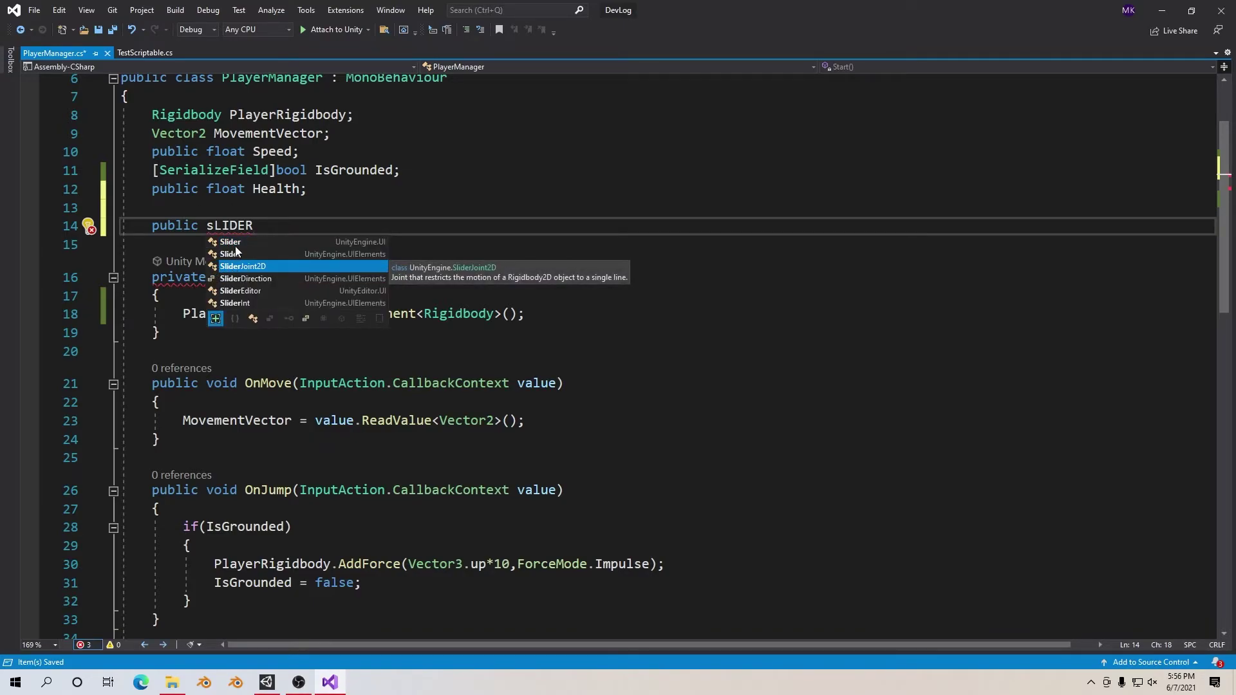
double_click(236, 246)
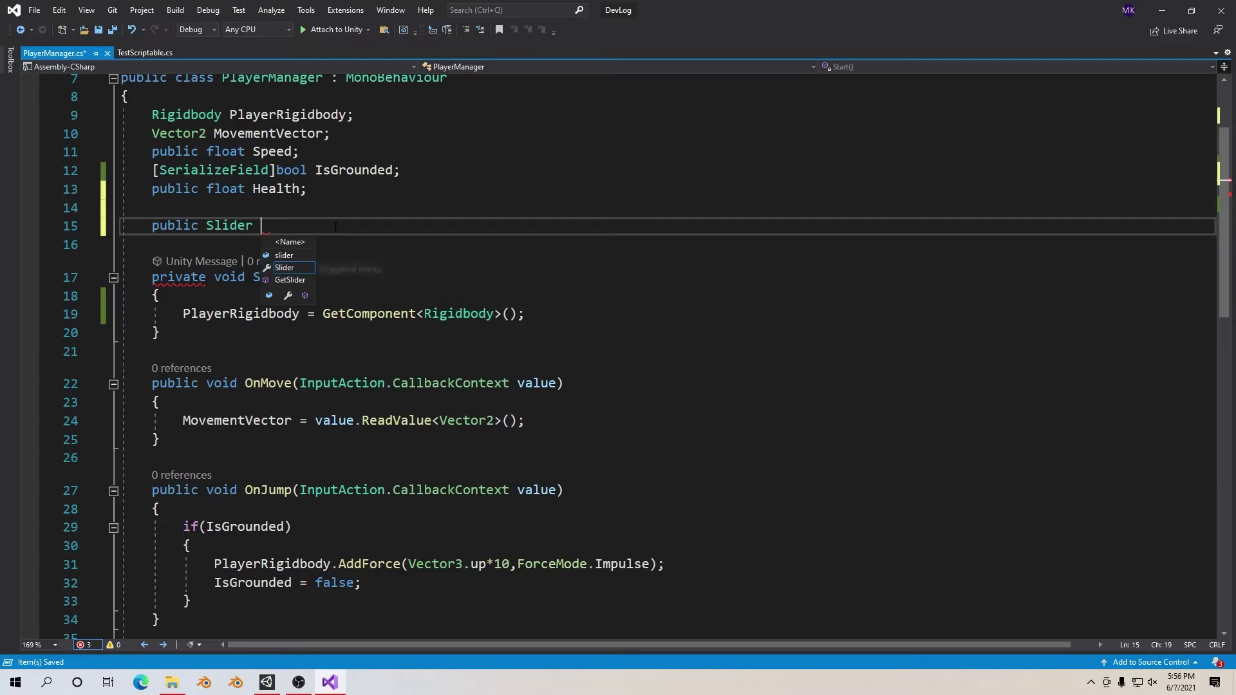
text(HealthBar)
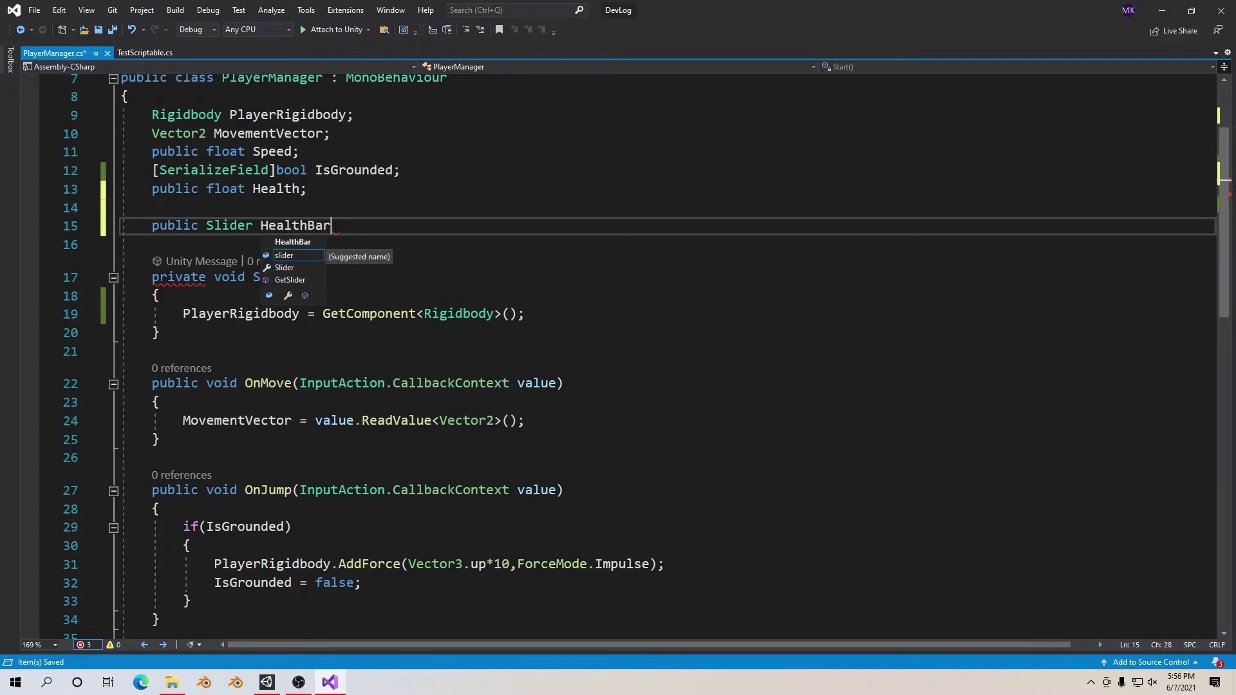
text(;)
key(ctrl+s)
- Add 'HealthBar.value = Health;' inside Start() and save the script
click(342, 294)
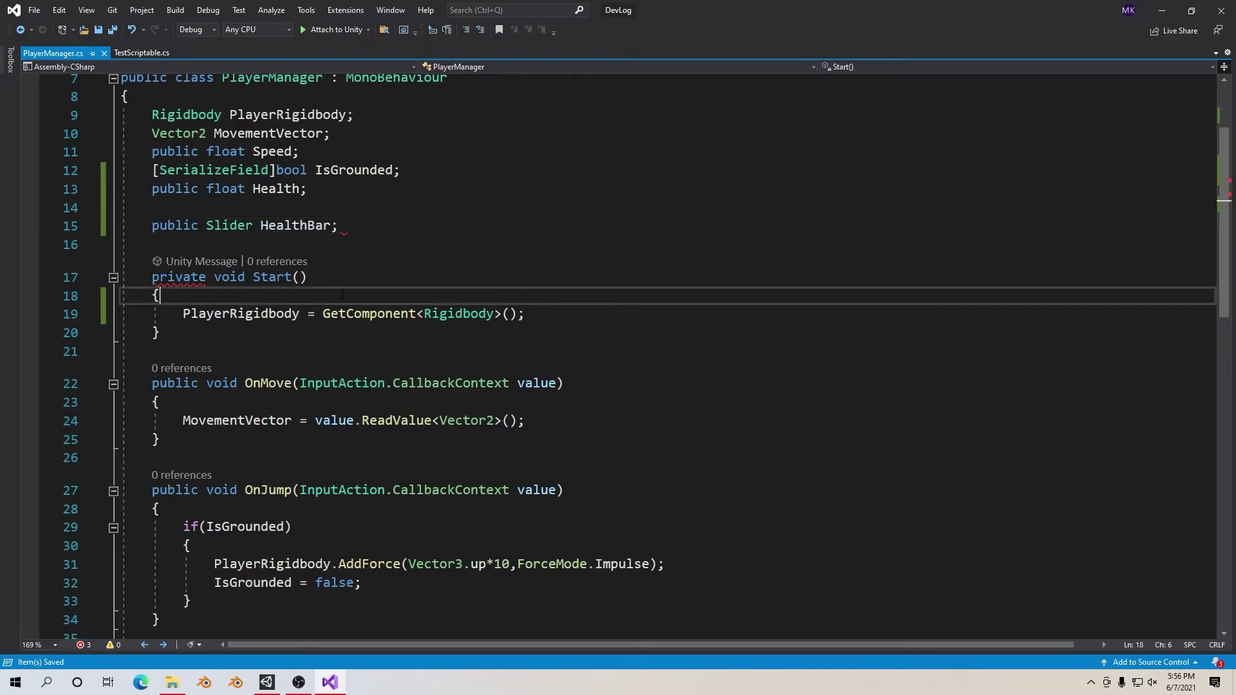
key(Return)
text(hea)
key(Down)
key(Tab)
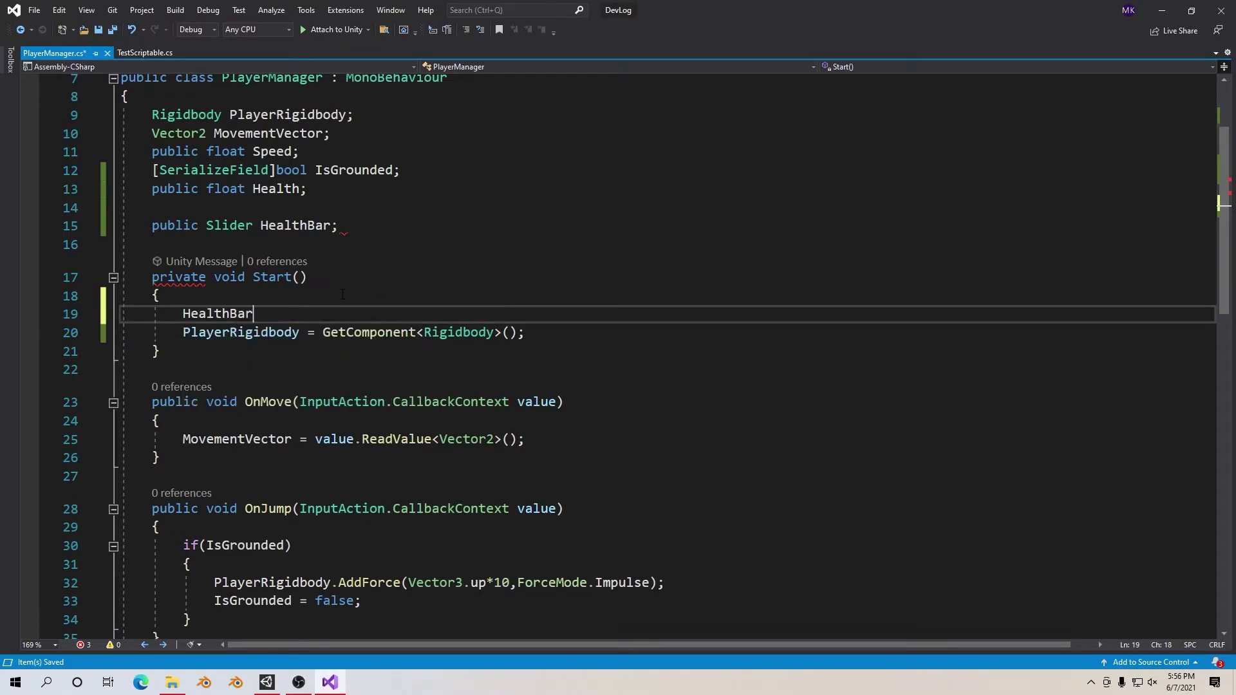
text(.value=he)
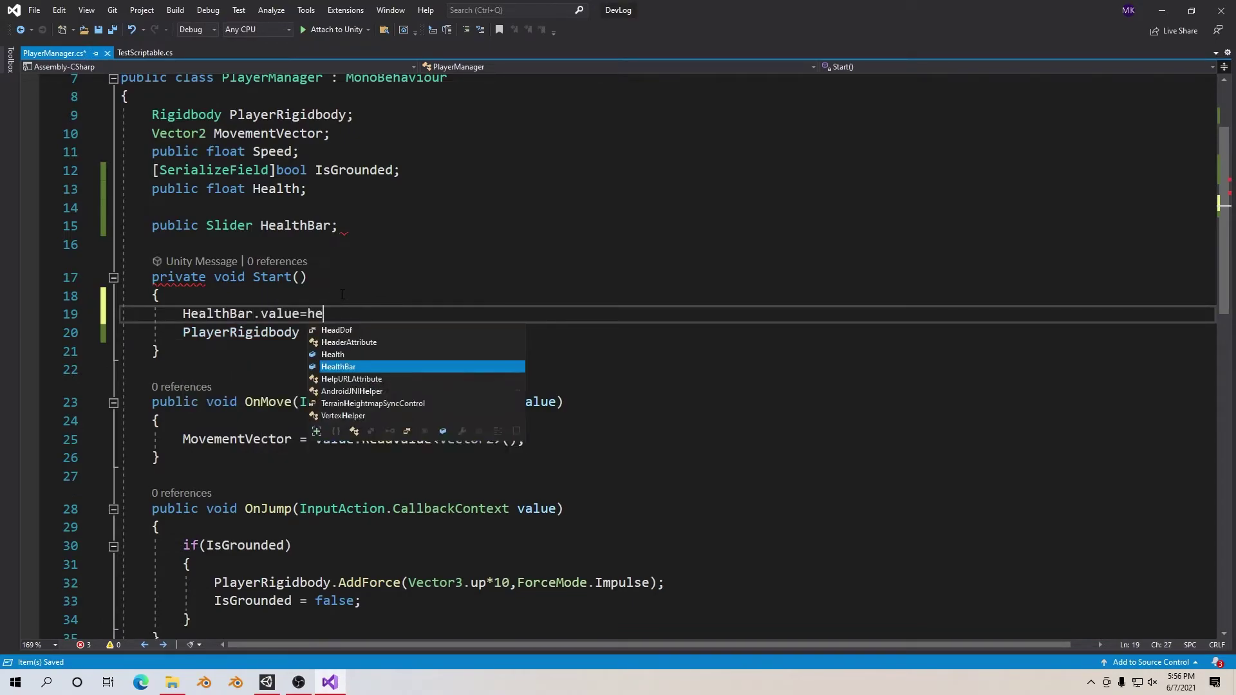
text(a)
key(Up)
text(;)
key(ctrl+s)
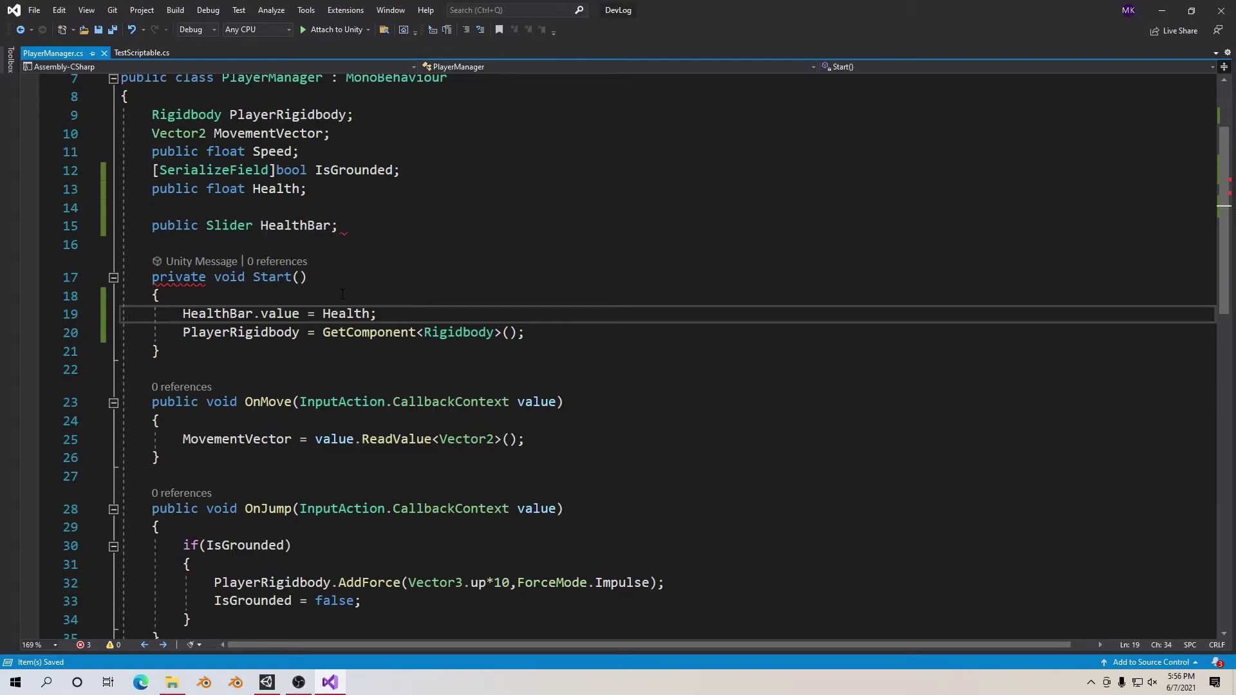
scroll(362, 306, down, 3)
scroll(361, 307, up, 2)
click(367, 171)
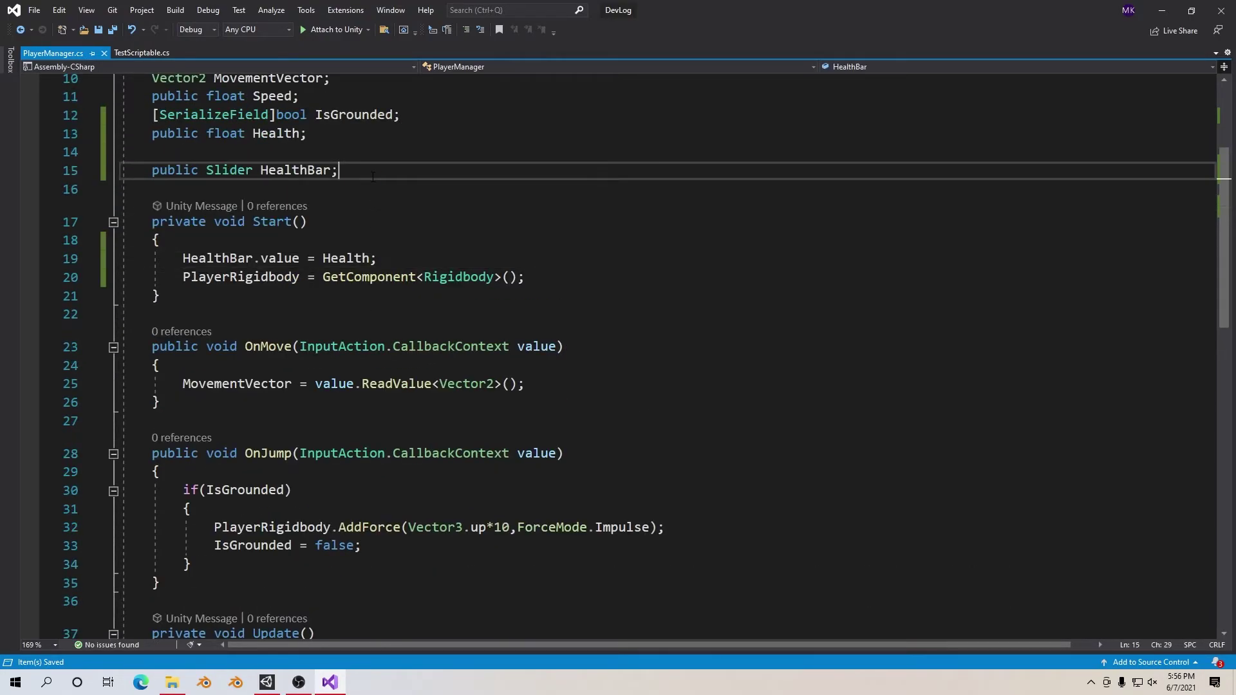
key(alt+Tab)
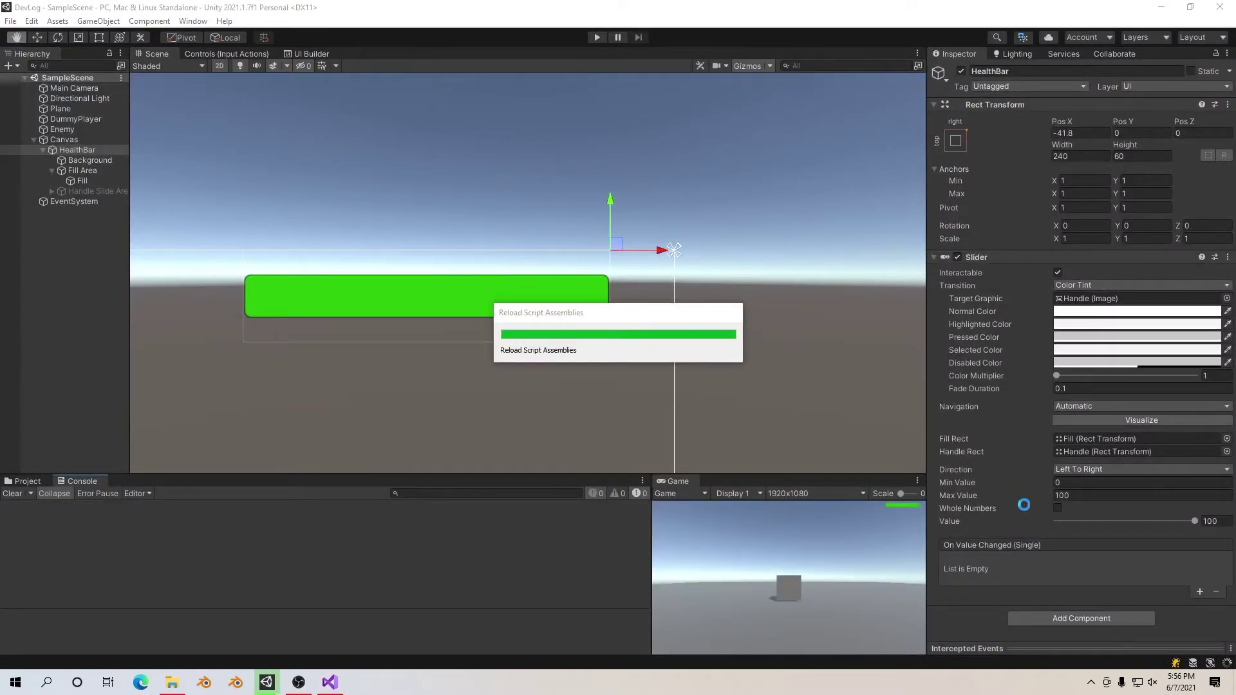
- Drag the slider Value down to 0 and run a test play, stopping after the errors
drag(1109, 522, 1116, 522)
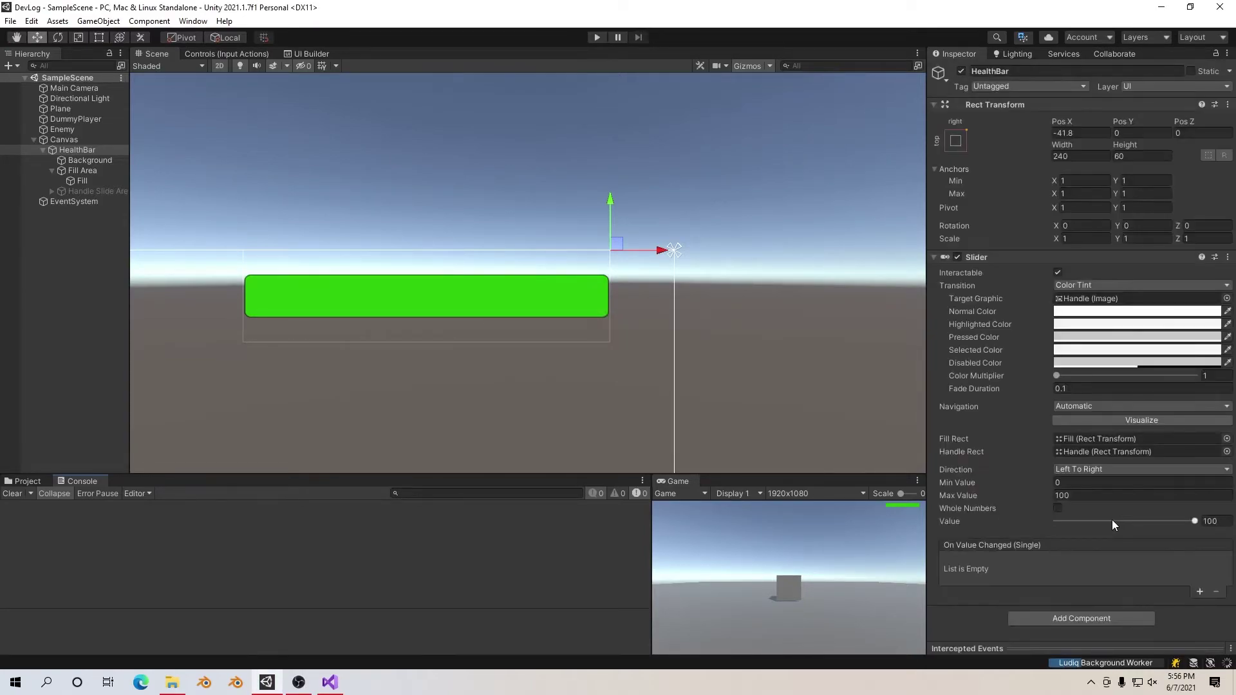
drag(1111, 520, 999, 525)
click(597, 37)
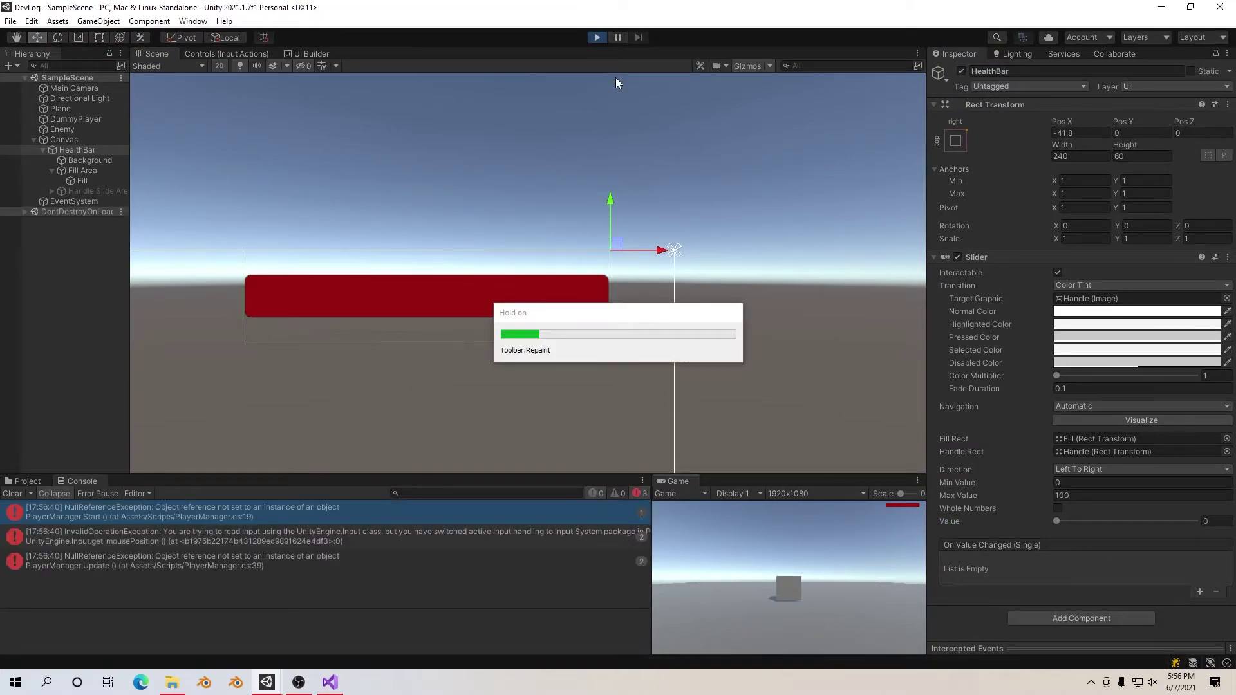
click(596, 37)
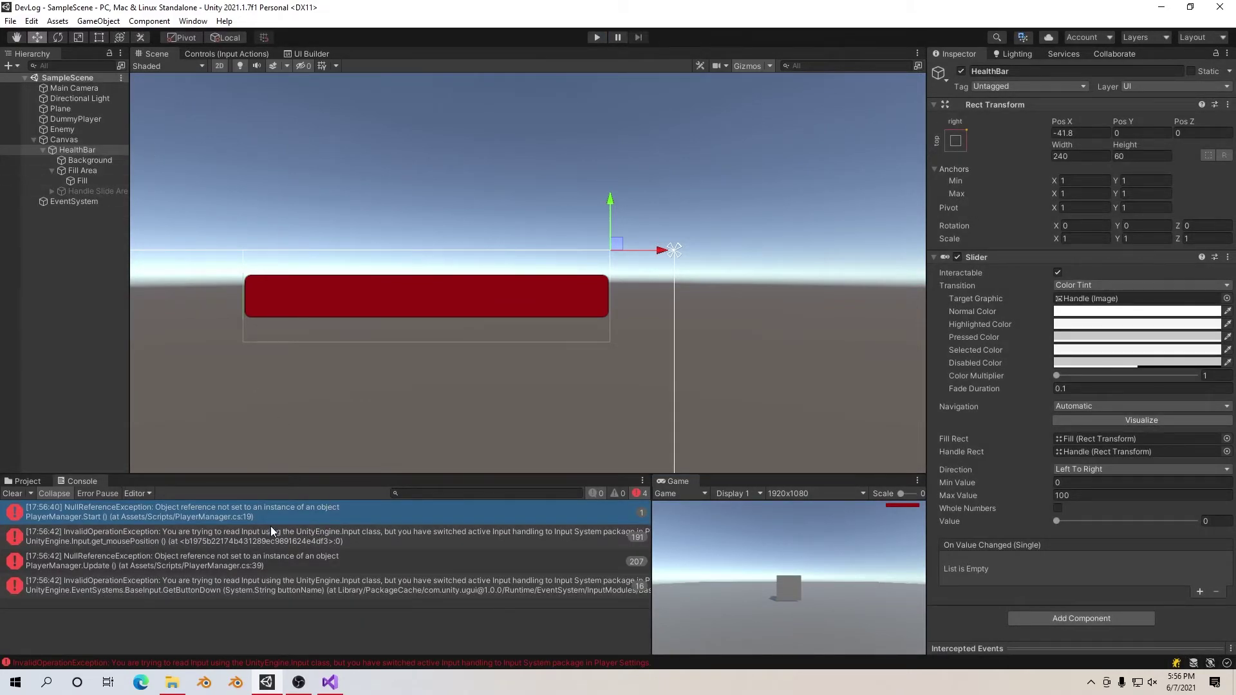
- Assign the HealthBar object to DummyPlayer's Player Manager Health Bar slot and replay to check the full bar
click(79, 119)
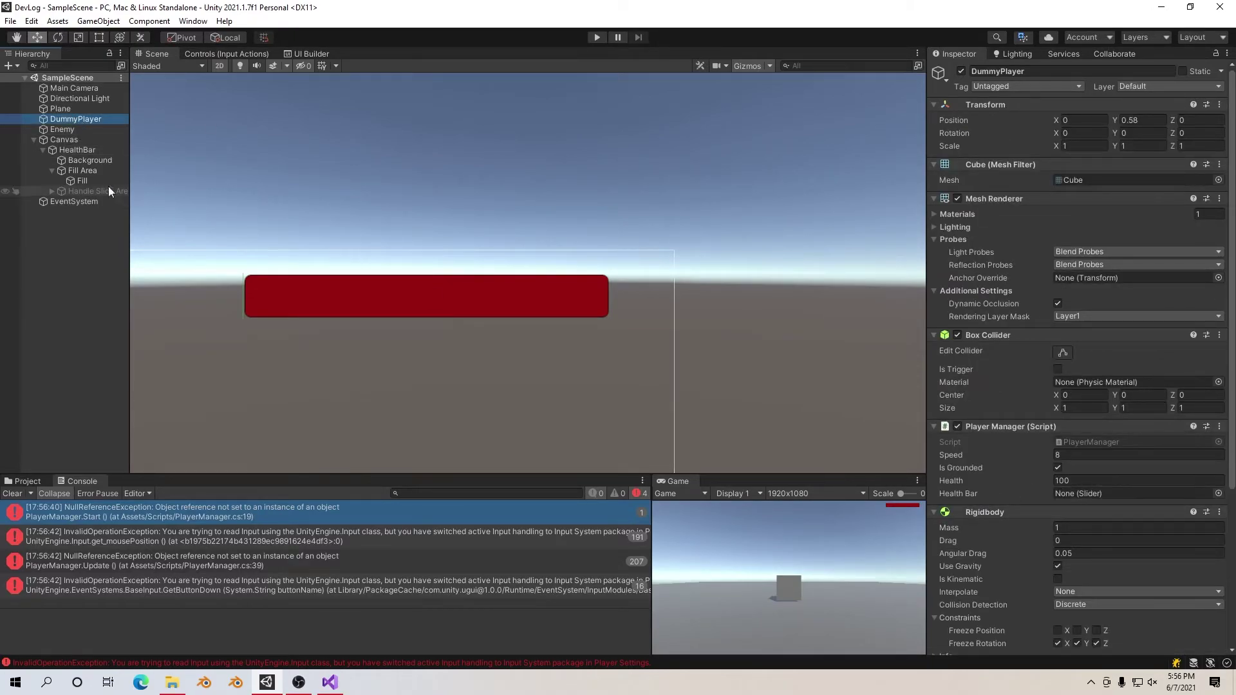
click(73, 153)
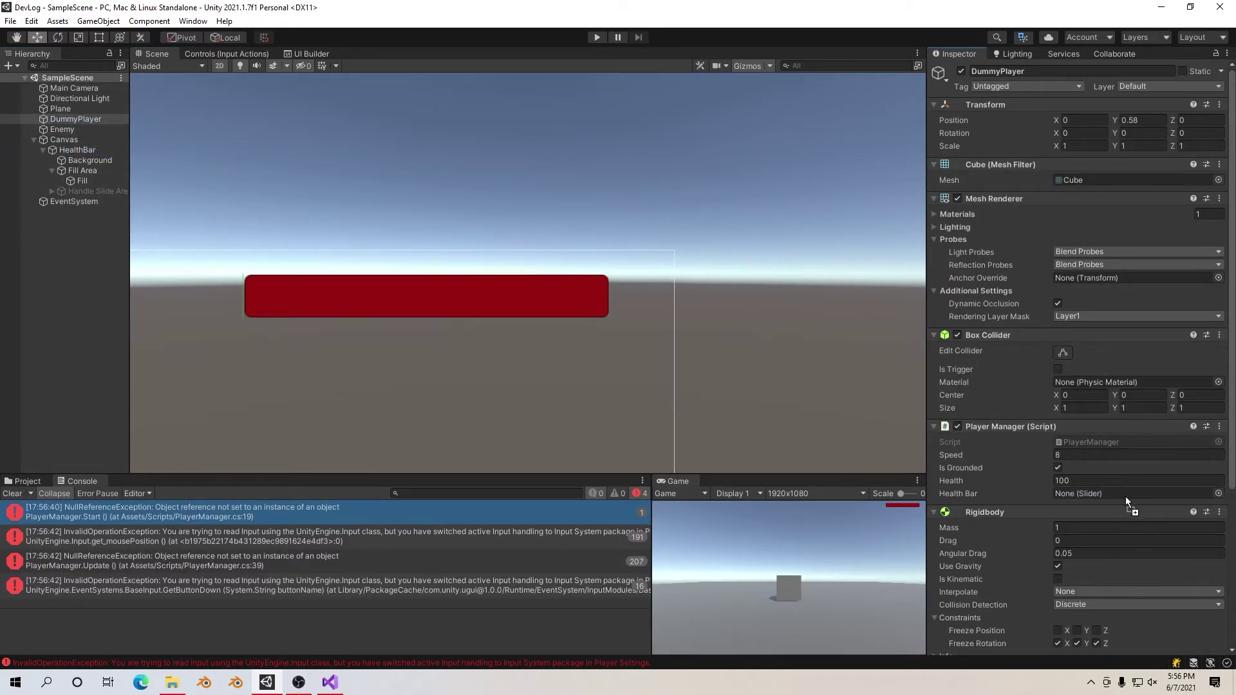
drag(72, 153, 1125, 496)
click(596, 40)
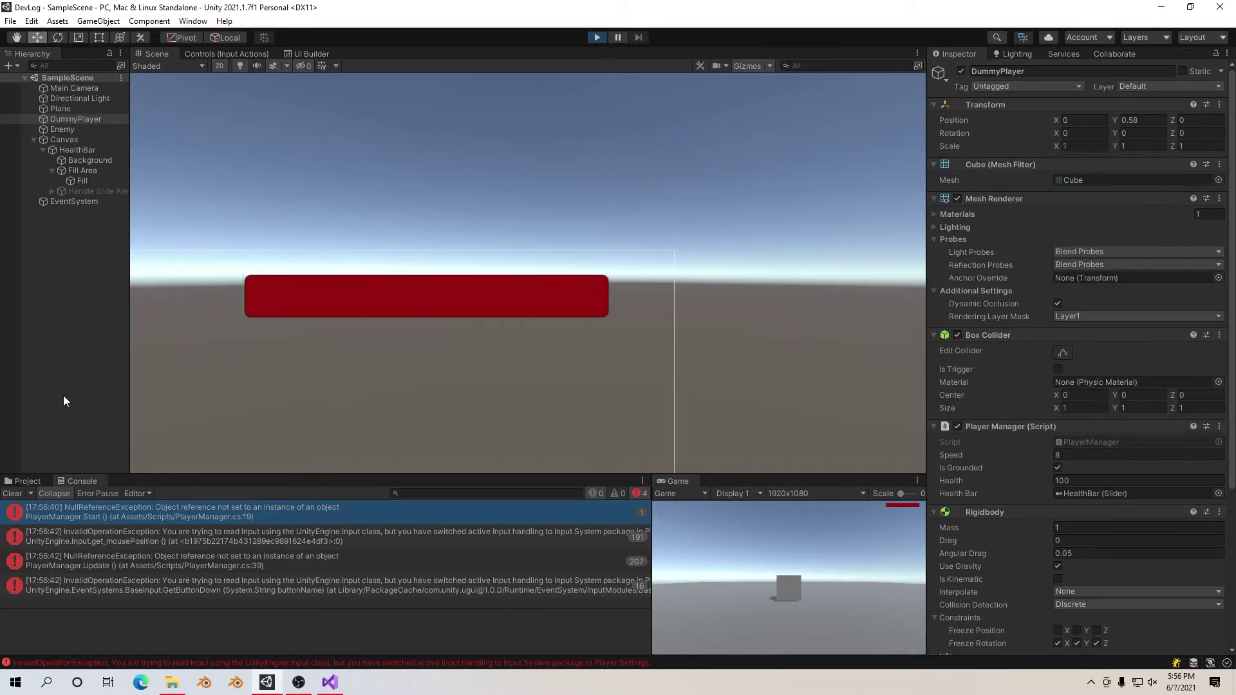
click(37, 478)
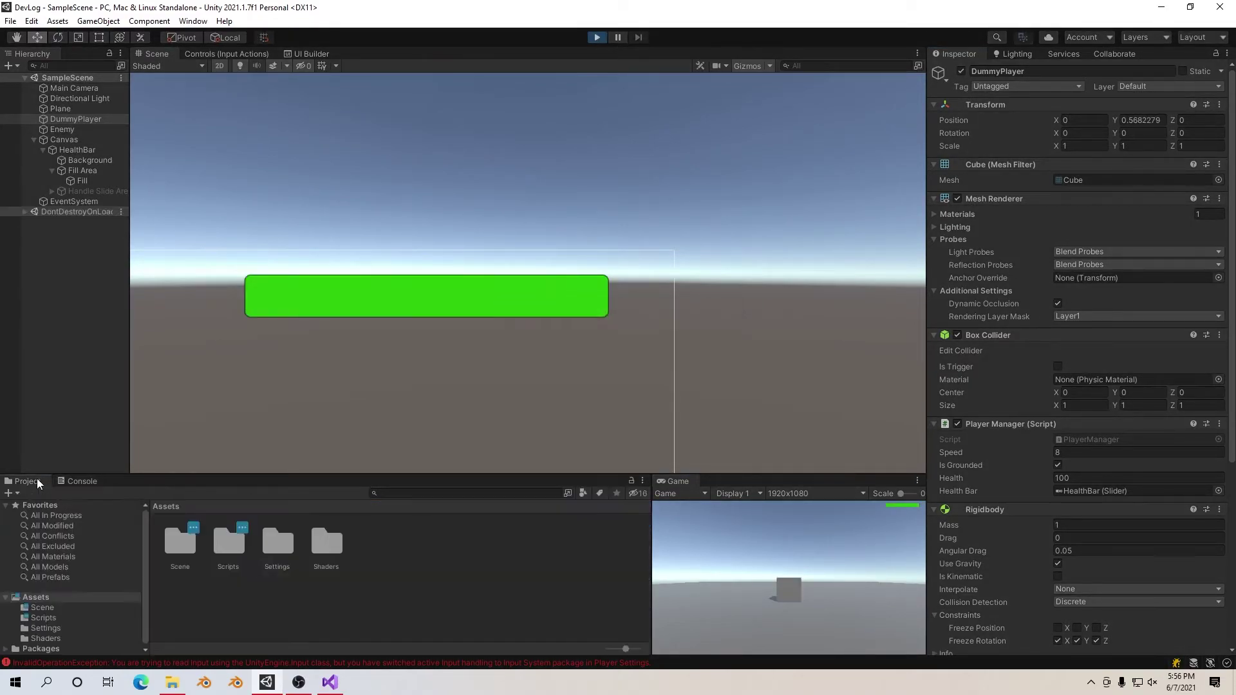
middle_drag(400, 322, 563, 285)
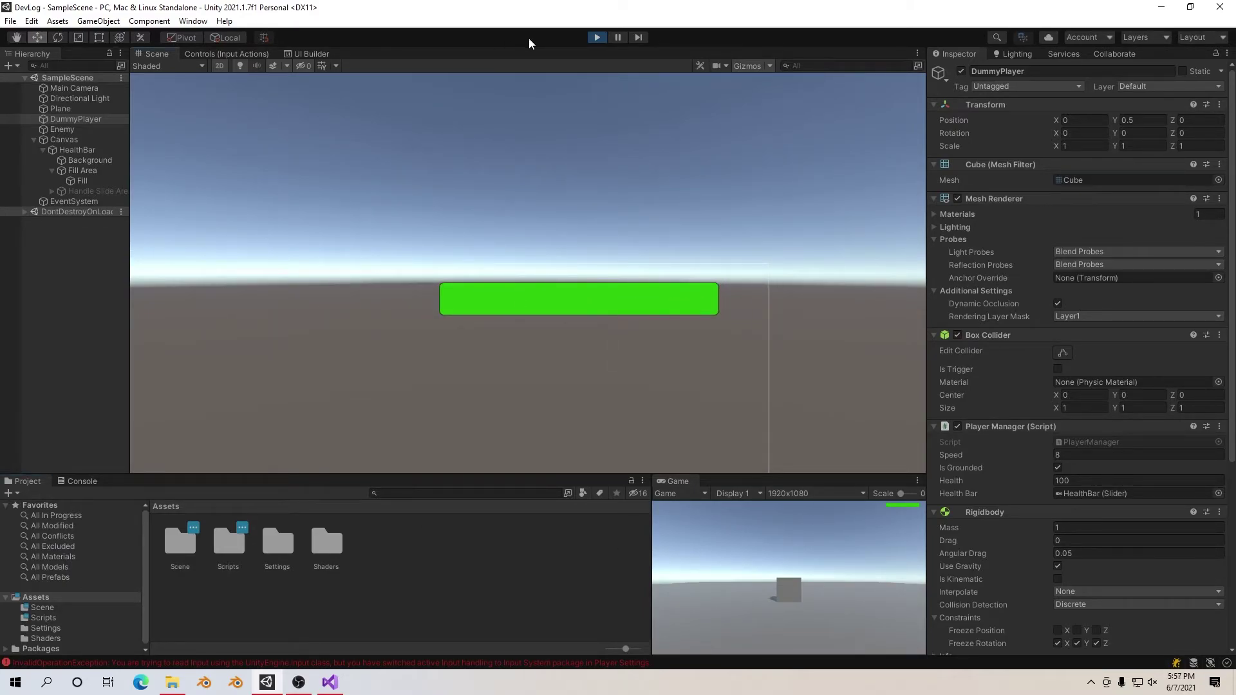
click(598, 37)
- Below the ground-check block in OnCollisionEnter, type if(collision.gameObject.layer()) with the cursor inside the parentheses
key(alt+Tab)
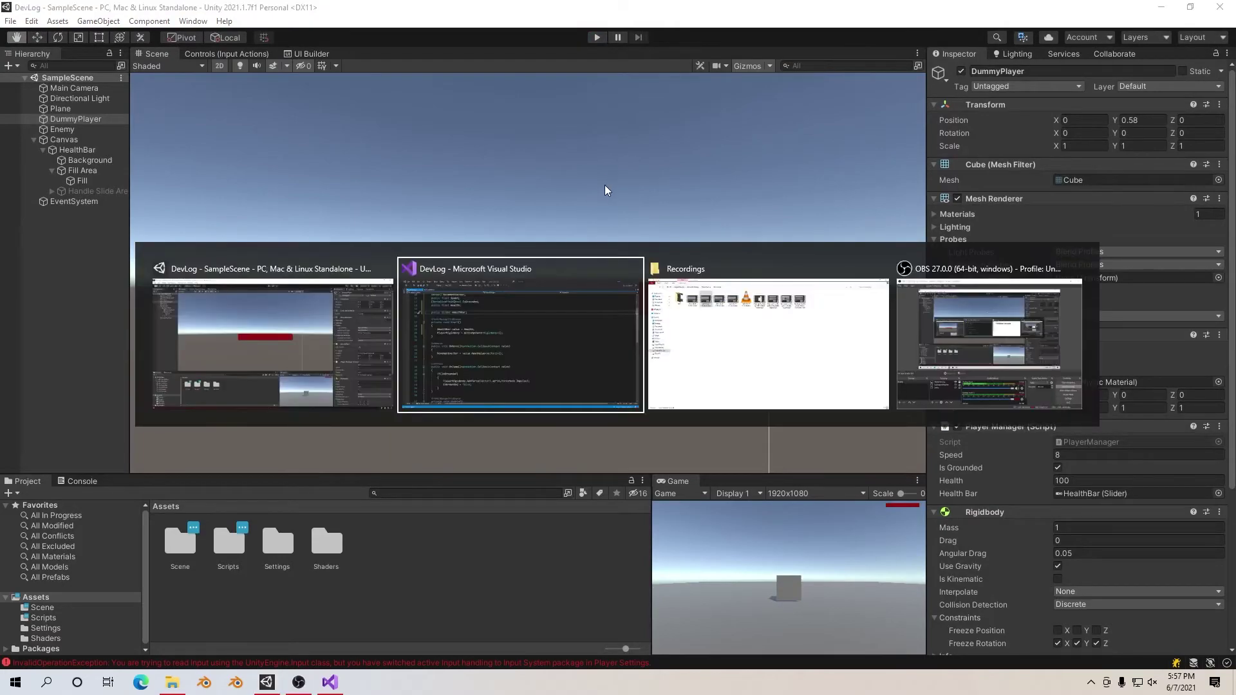
scroll(605, 185, down, 6)
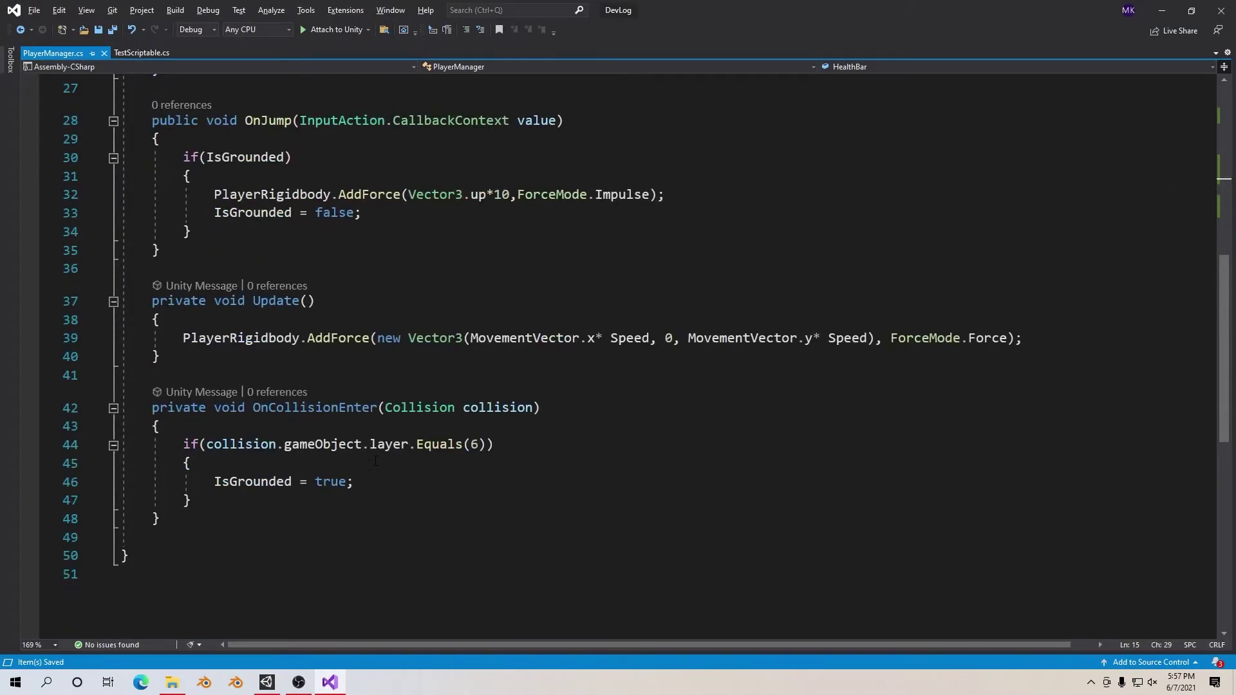
scroll(375, 461, down, 3)
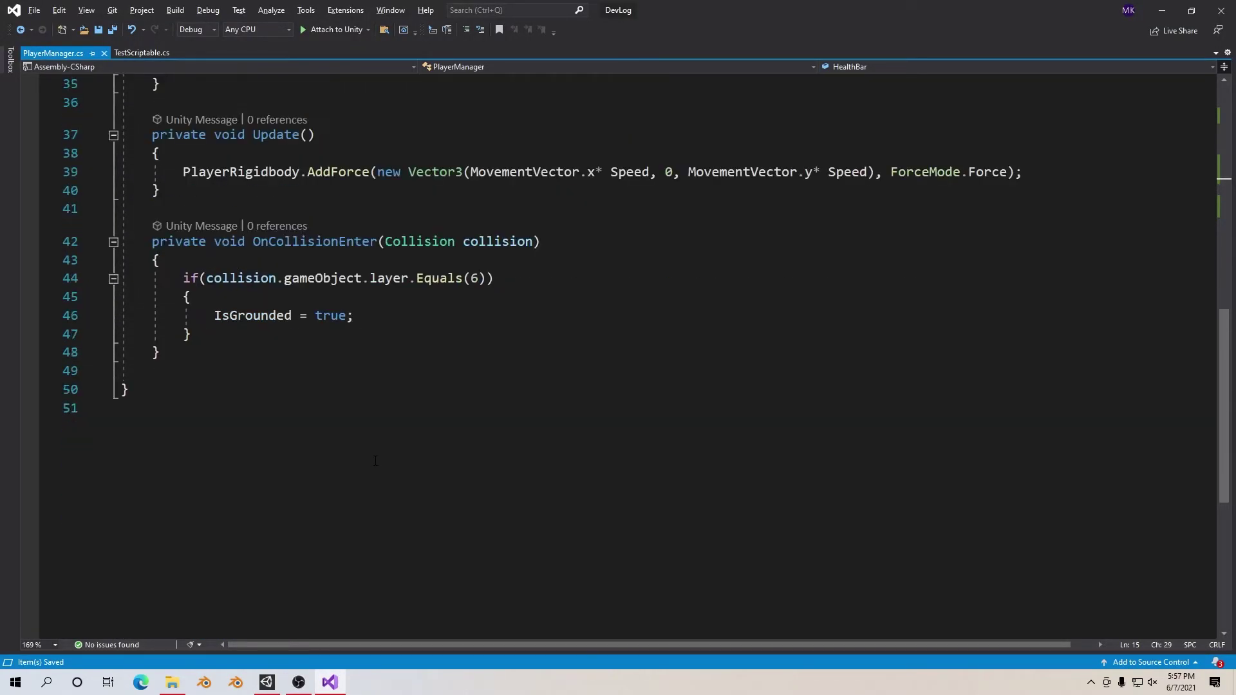
click(232, 334)
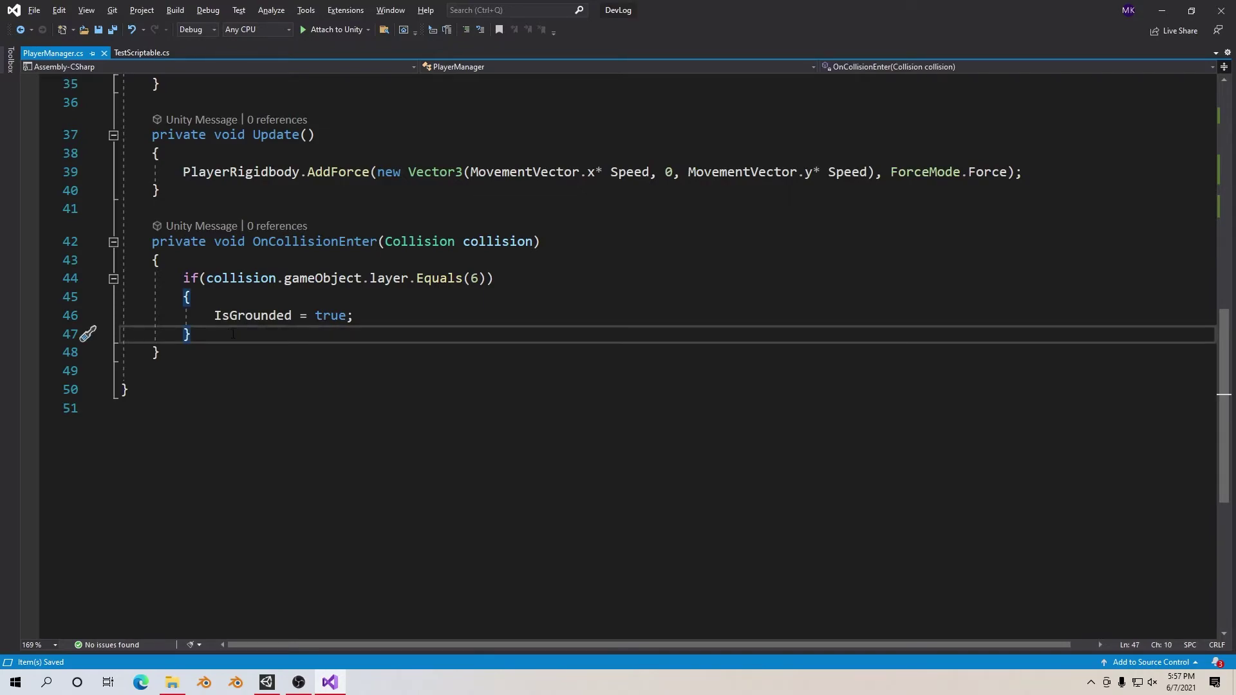
key(Return)
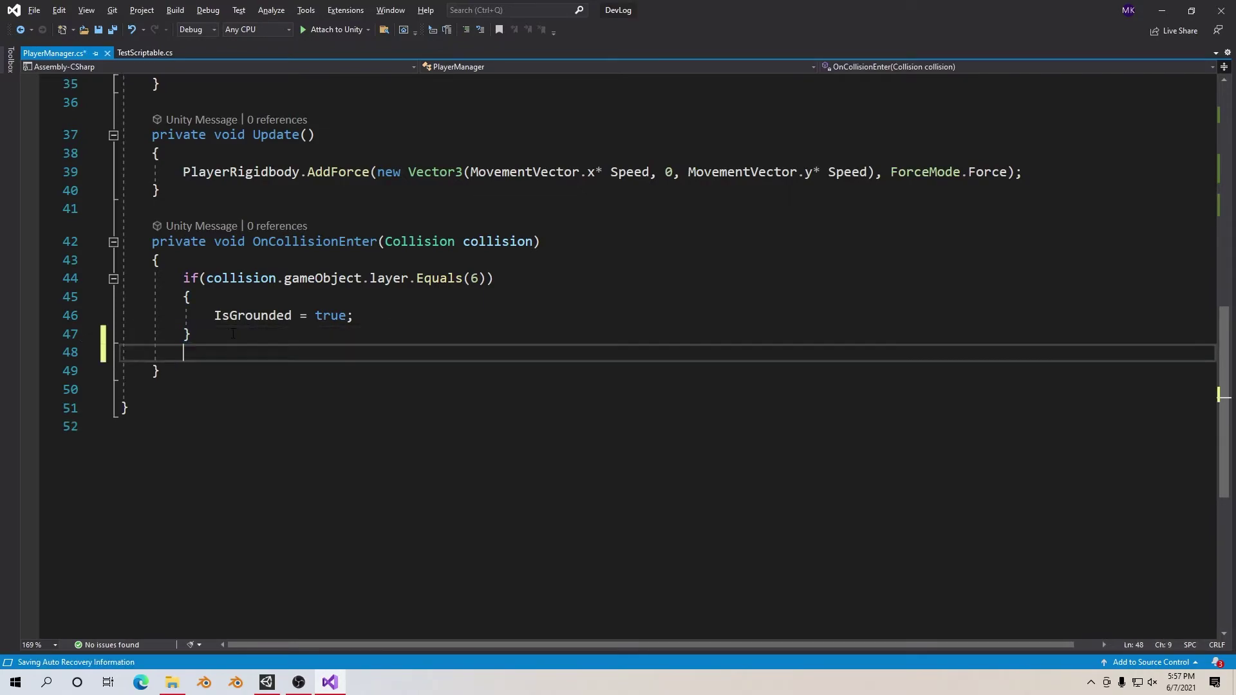
text(if()
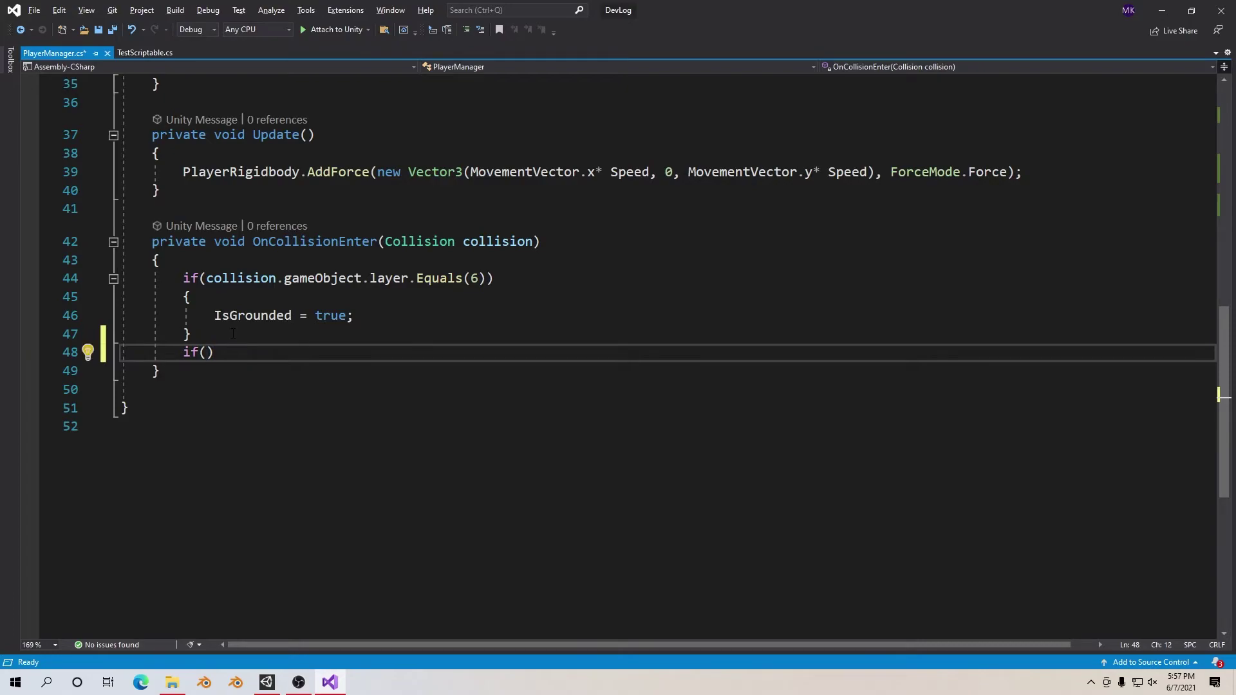
text(collision.)
text(gameObject.la)
key(Tab)
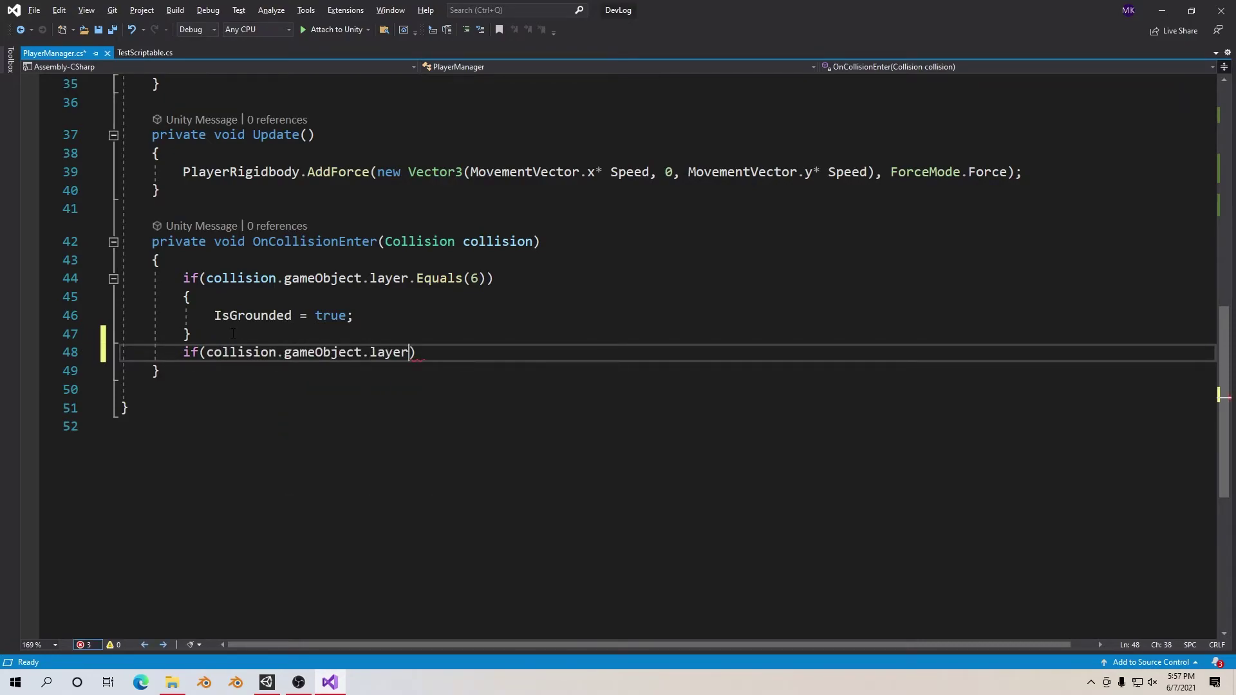
text(())
key(Left)
- Confirm Enemies is layer 7, then set the Enemy object's Layer to Enemies
key(alt+Tab)
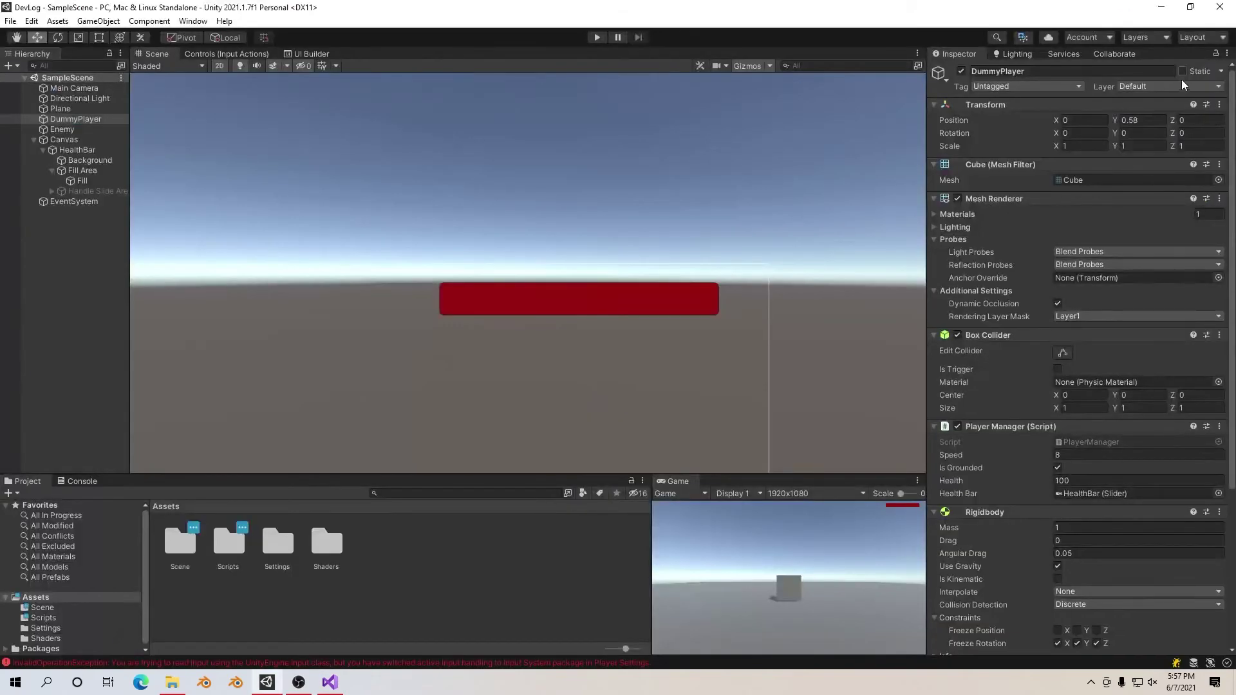
click(1182, 84)
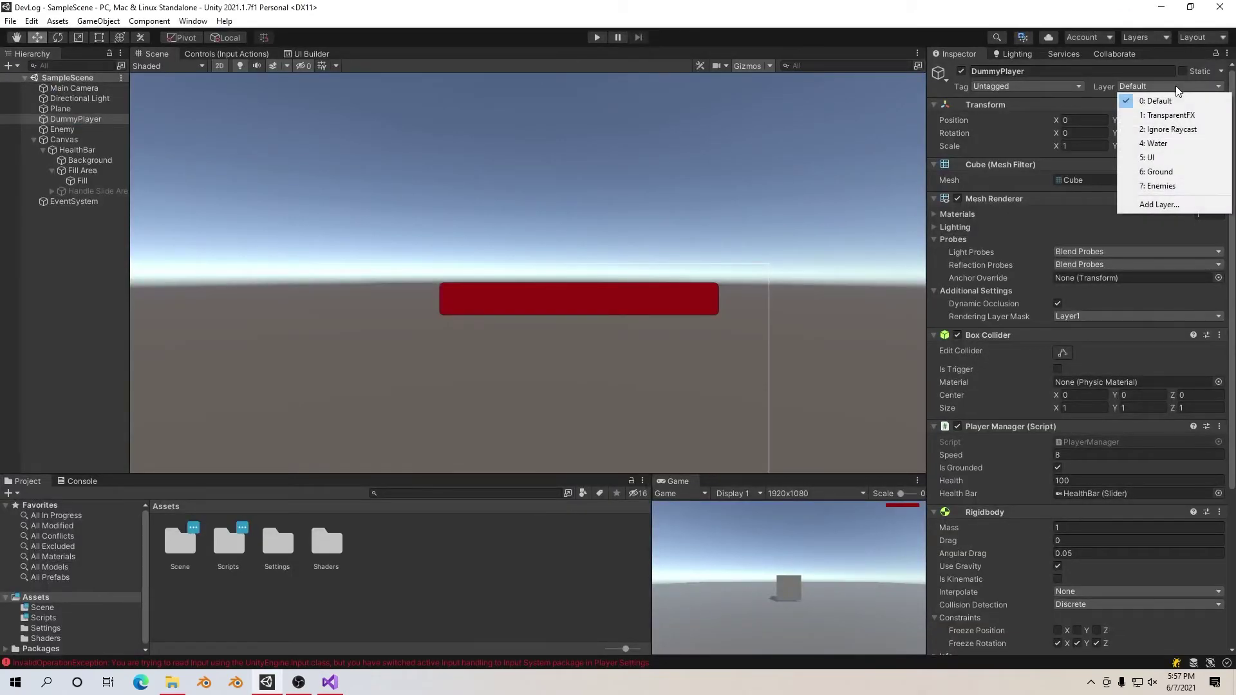
click(1173, 186)
click(87, 132)
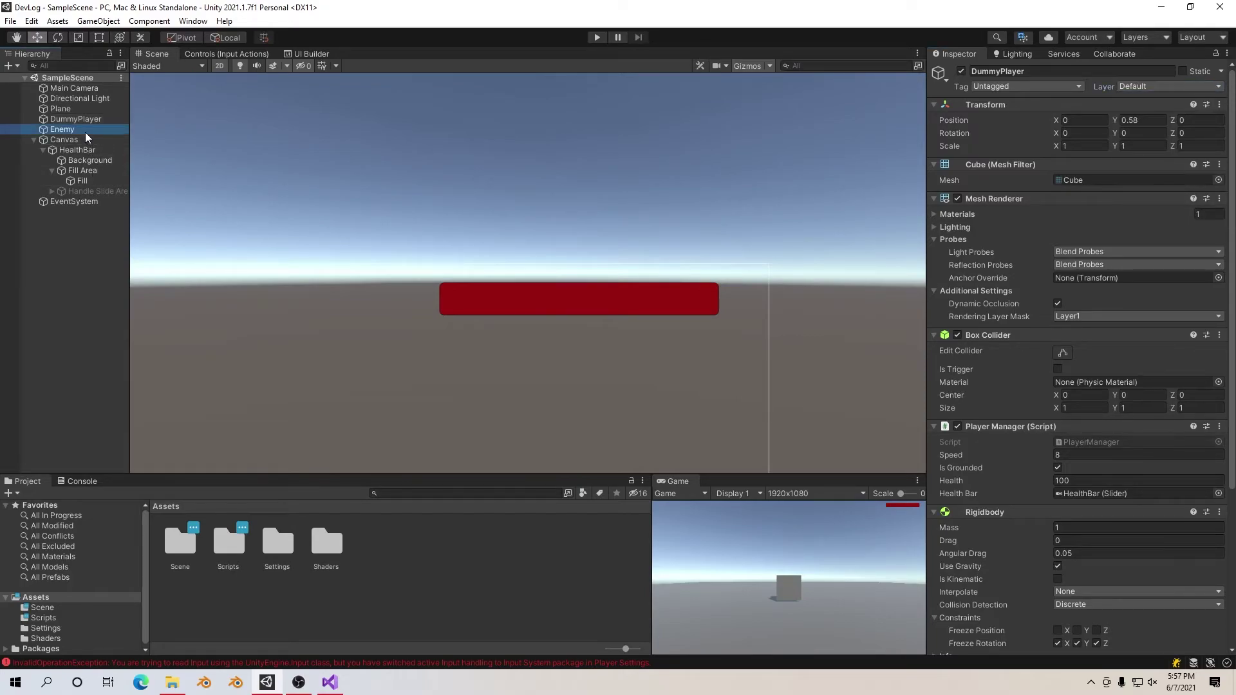
click(1177, 86)
click(1158, 186)
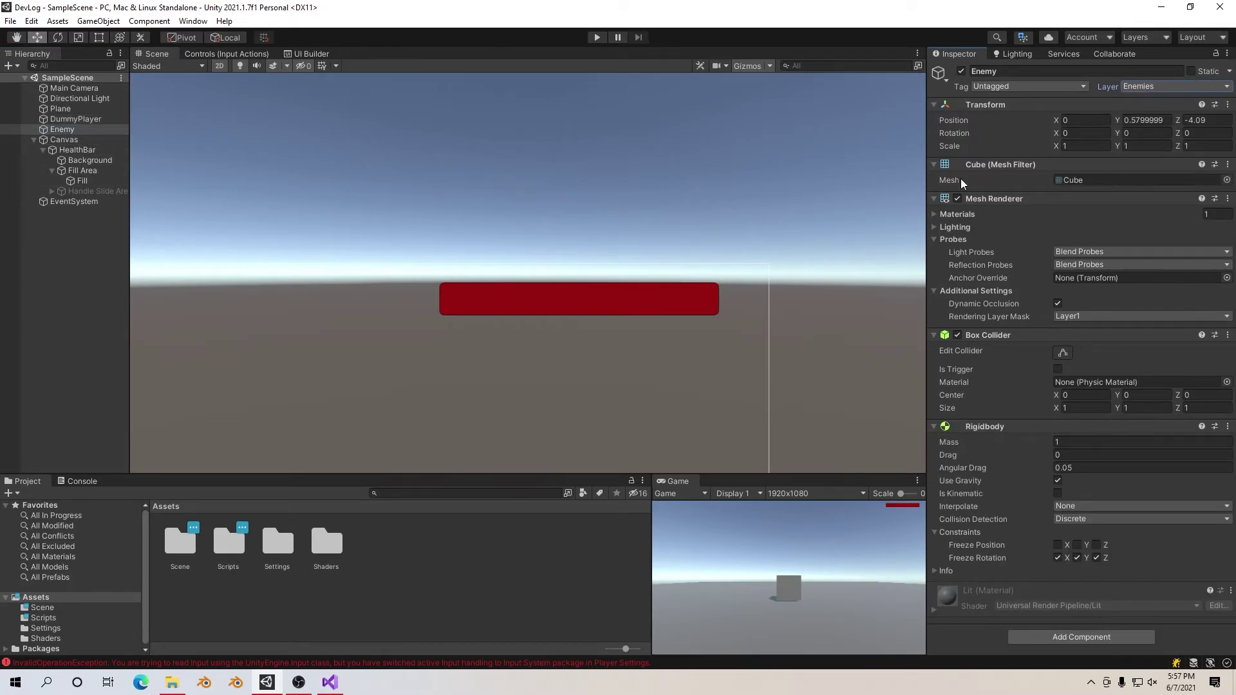
key(alt+Tab)
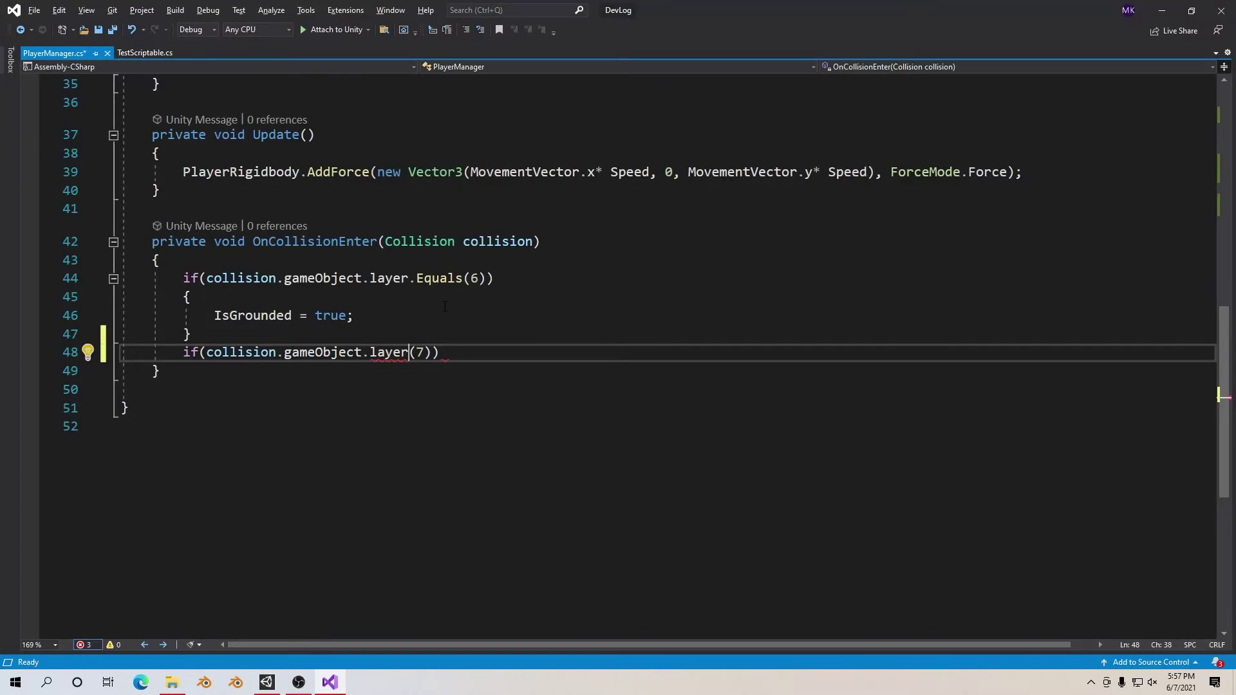
- Change the condition to layer.Equals(7) and open a block containing Health = Health - 10; then save
key(Left)
key(Left)
text(.e)
key(Tab)
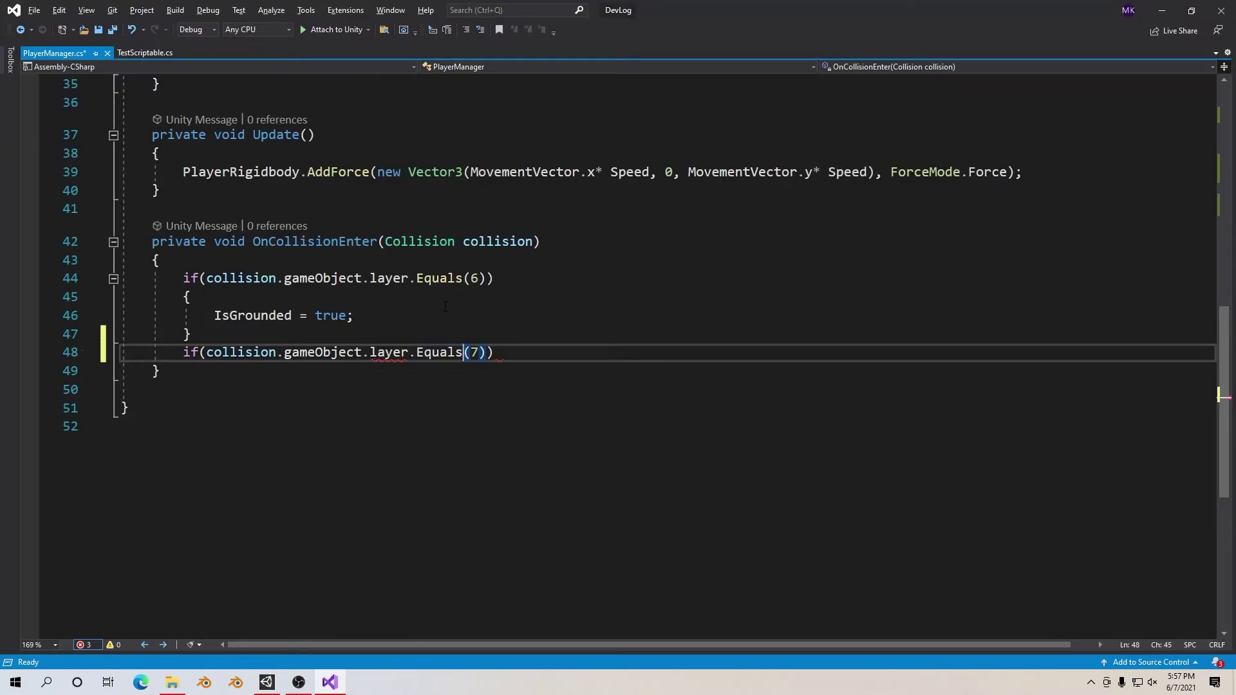
key(End)
key(Return)
text({)
key(Return)
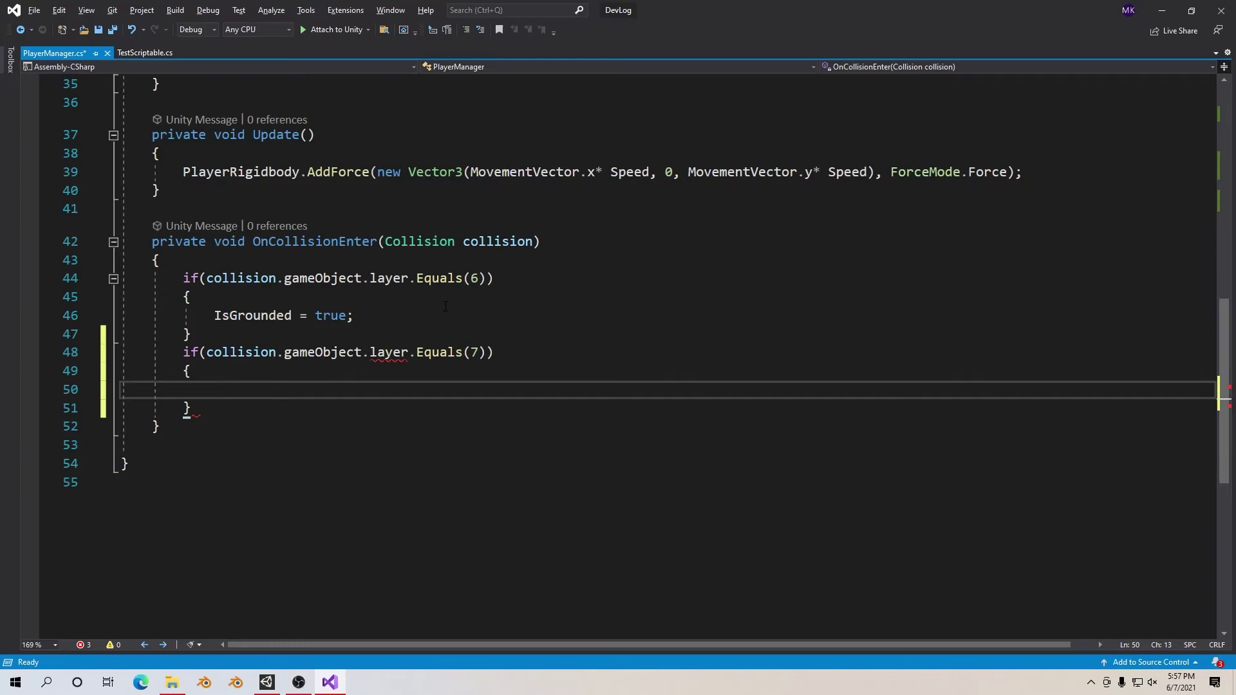
text(Health)
scroll(465, 337, down, 1)
text(=he)
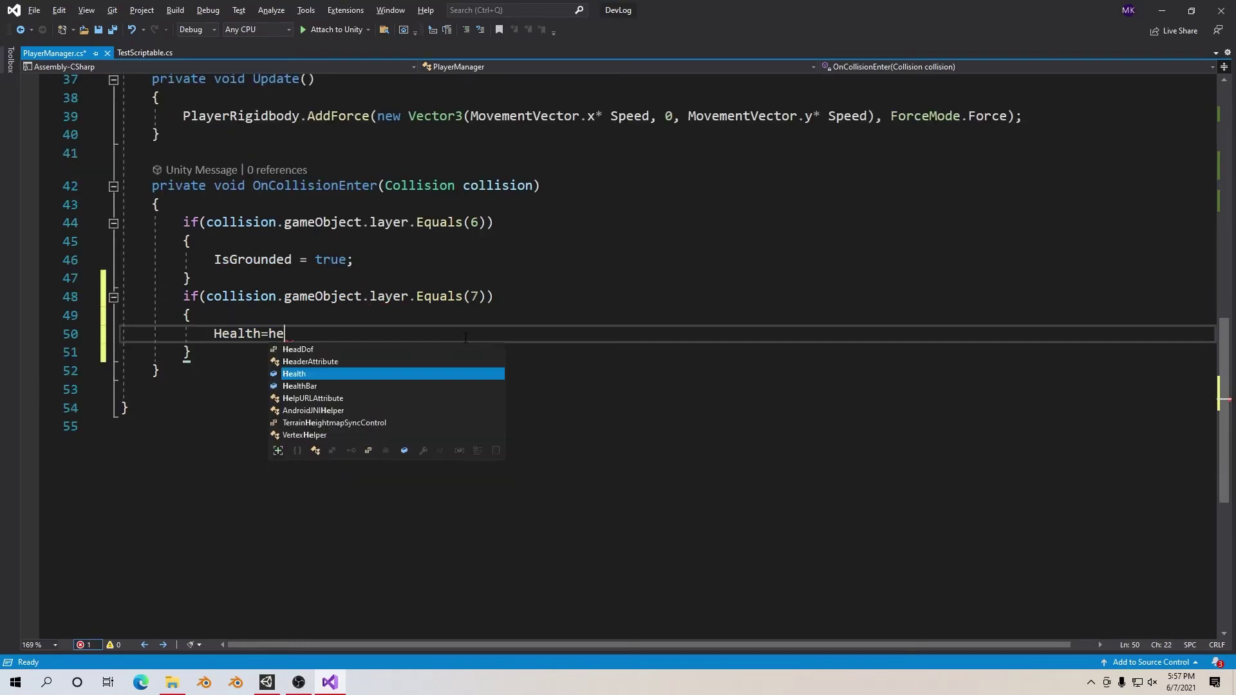
text(a)
key(Tab)
text(- 10)
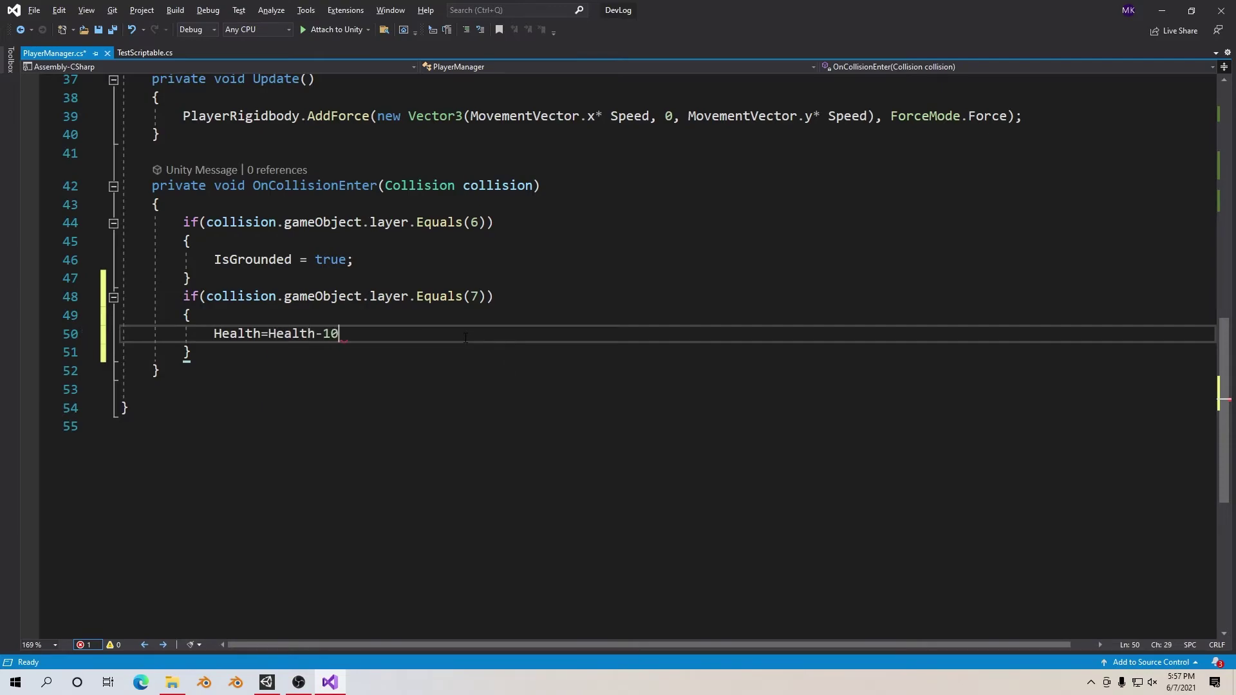
text(;)
key(ctrl+s)
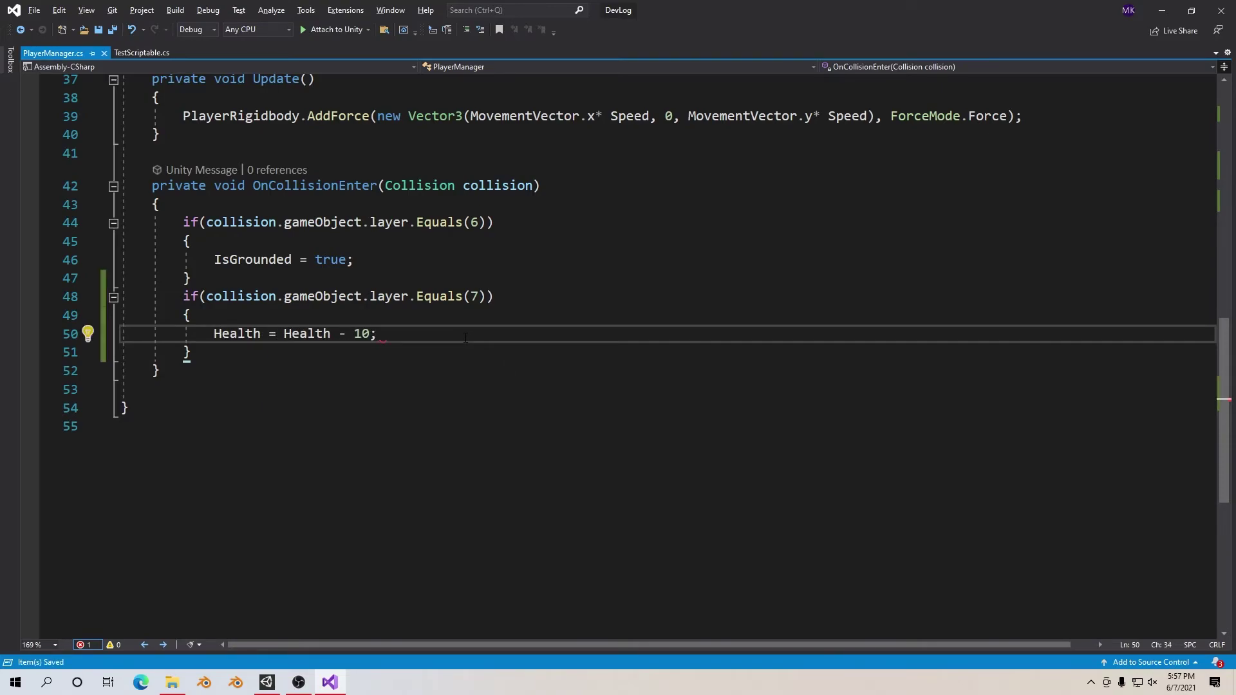
- Add 'Health -= 10;' beneath it and comment out the longhand Health = Health - 10 line
scroll(465, 337, down, 2)
scroll(465, 336, up, 1)
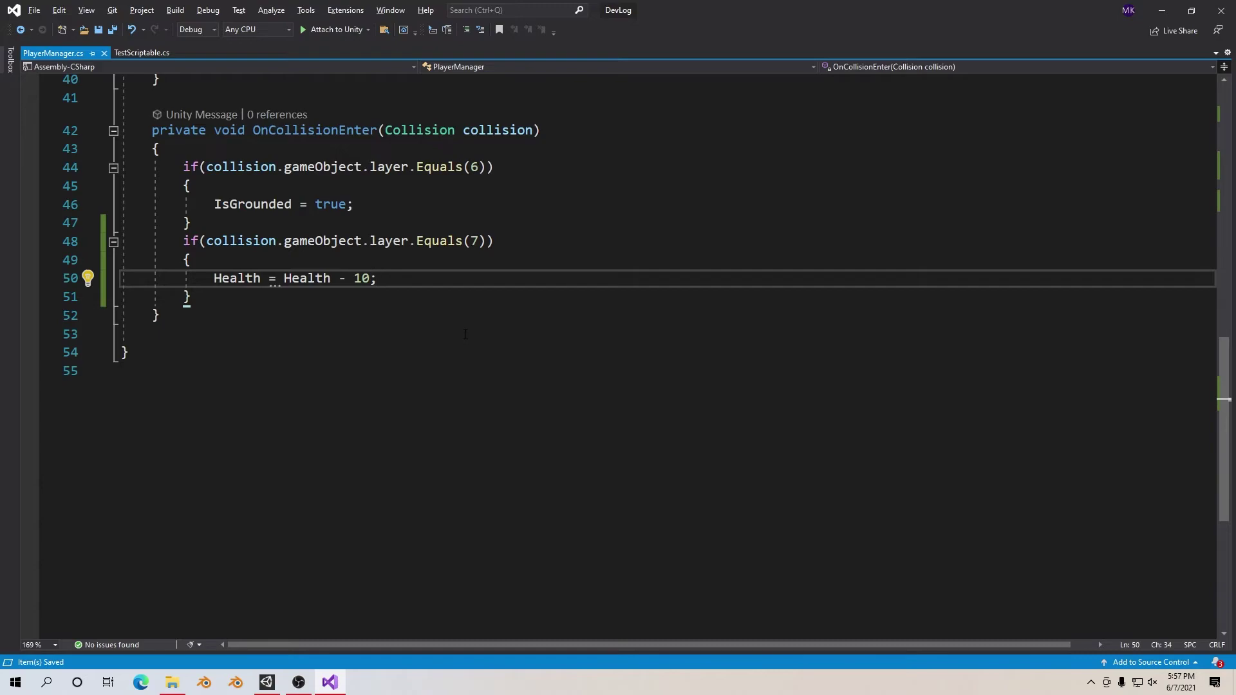
key(Return)
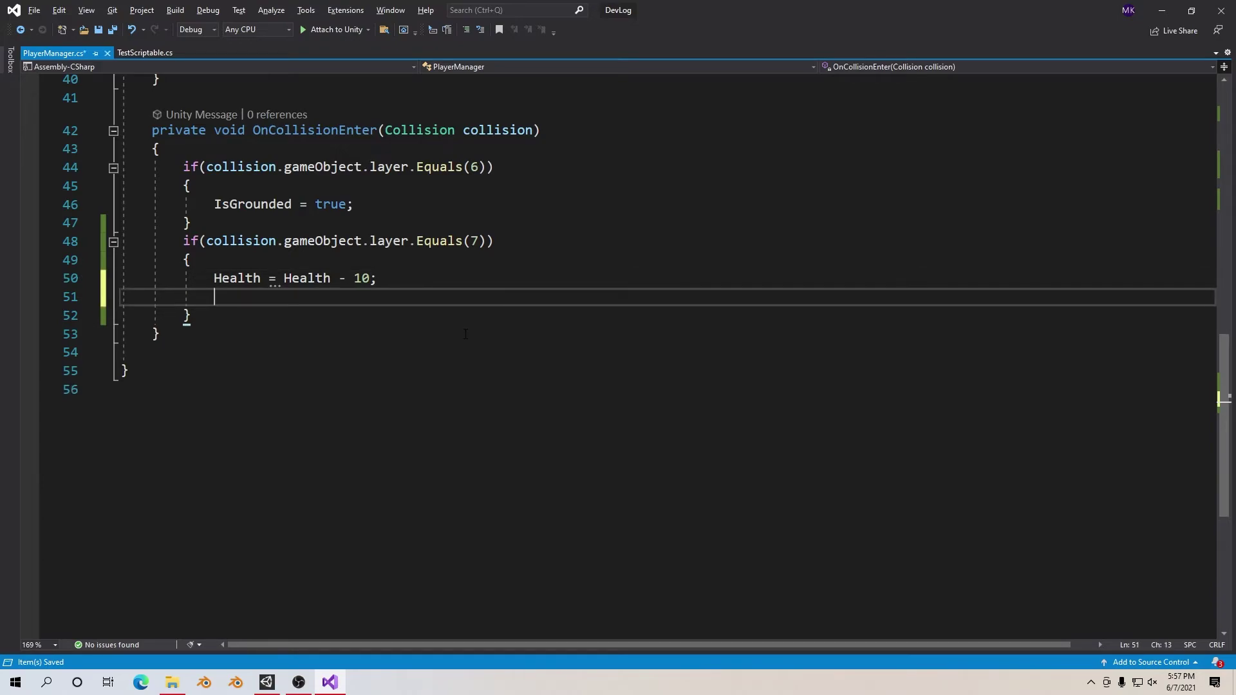
text(Heal)
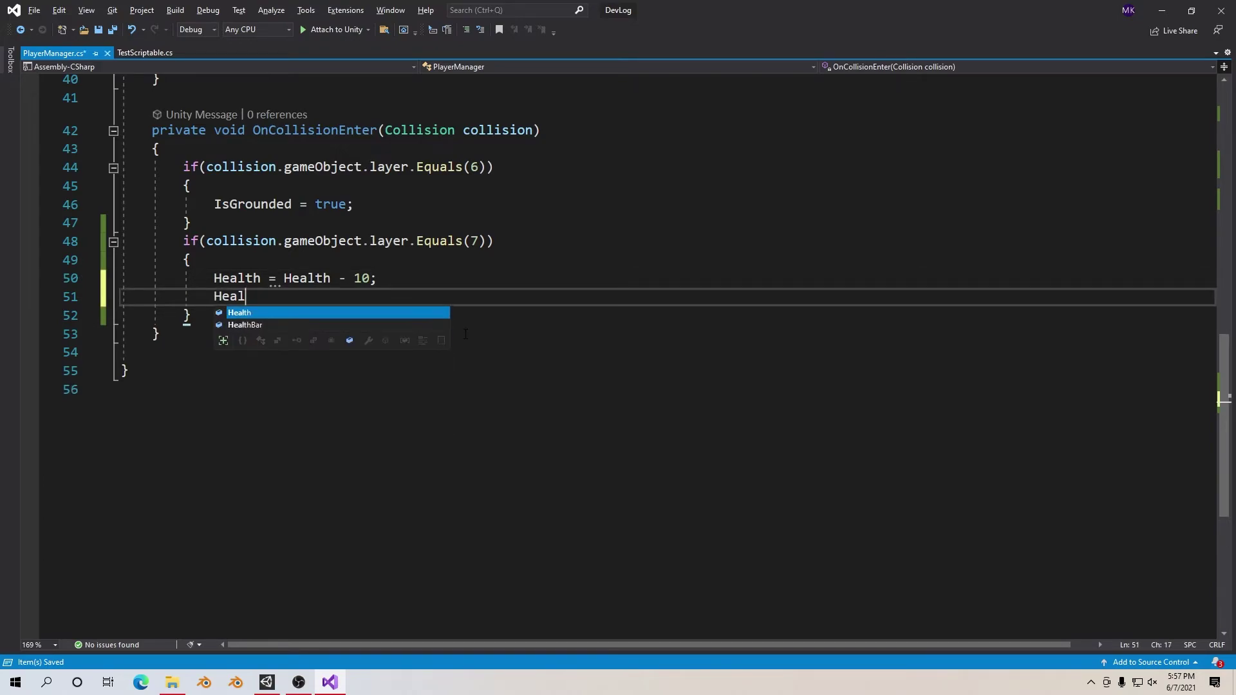
text(th-=)
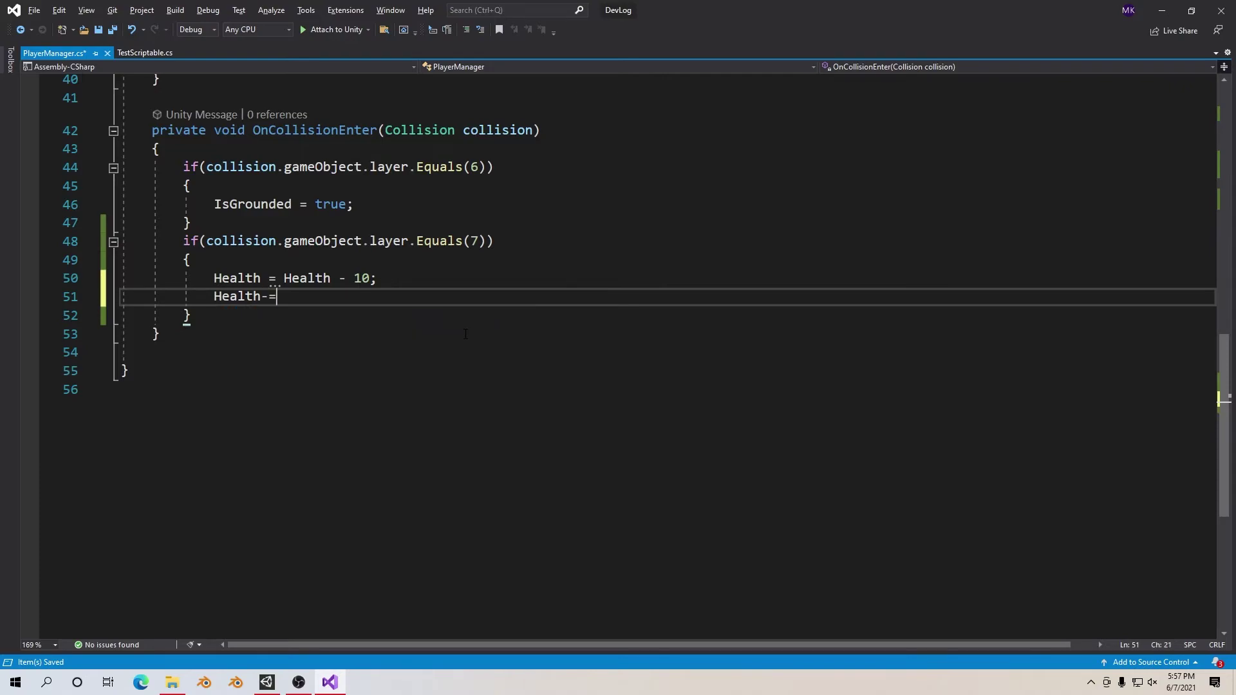
key(BackSpace)
key(BackSpace)
text( -= 10;)
key(ctrl+s)
key(Up)
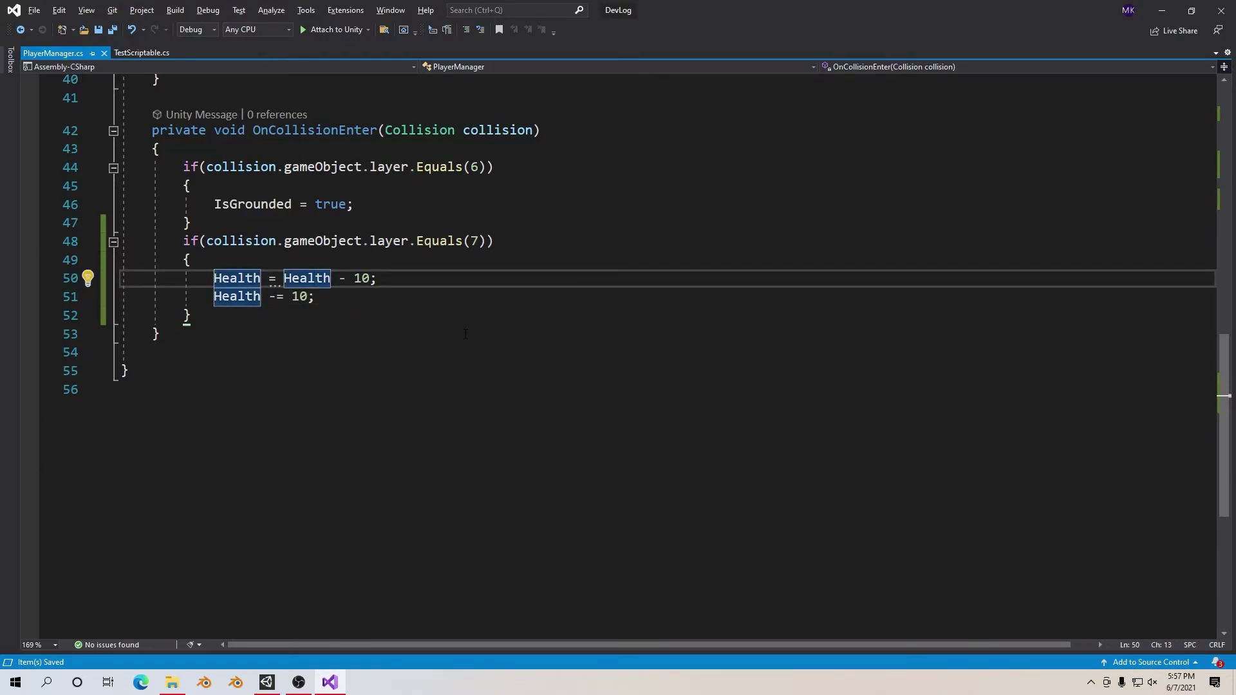
text(//)
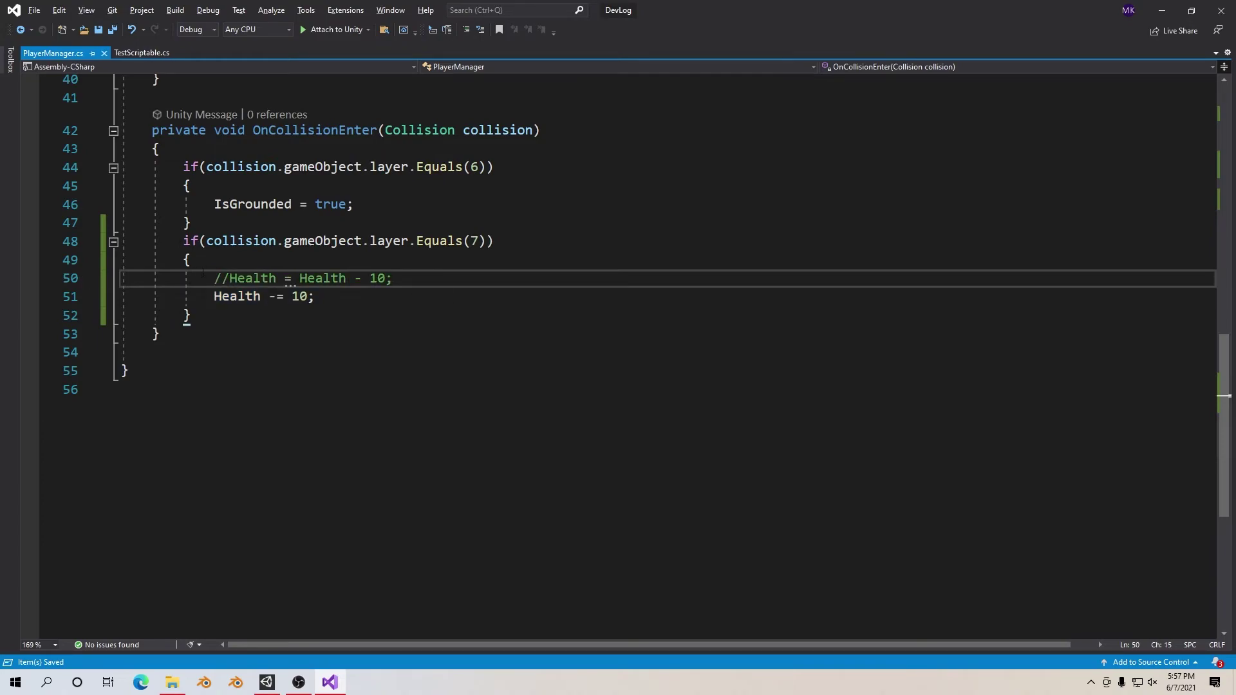
drag(217, 278, 410, 277)
click(347, 298)
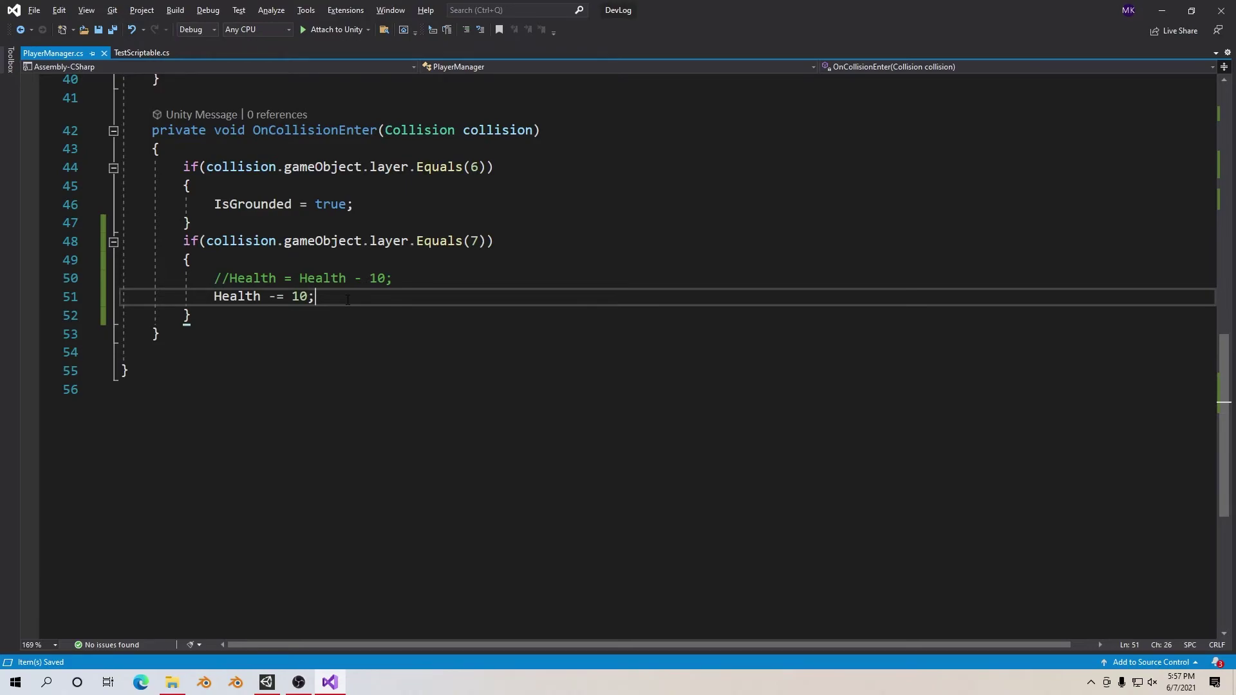
scroll(338, 296, down, 3)
key(alt+Tab)
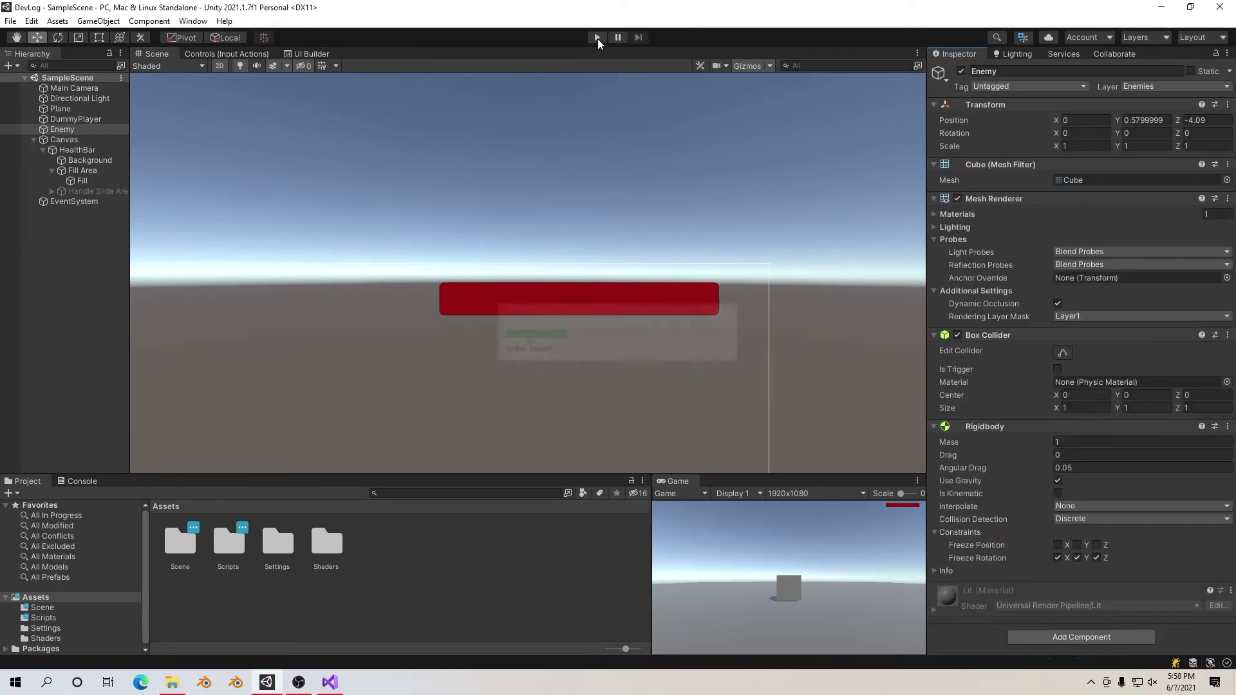
- Play in 3D view and check DummyPlayer's Health falls to 90 while the HealthBar slider stays 100
click(597, 38)
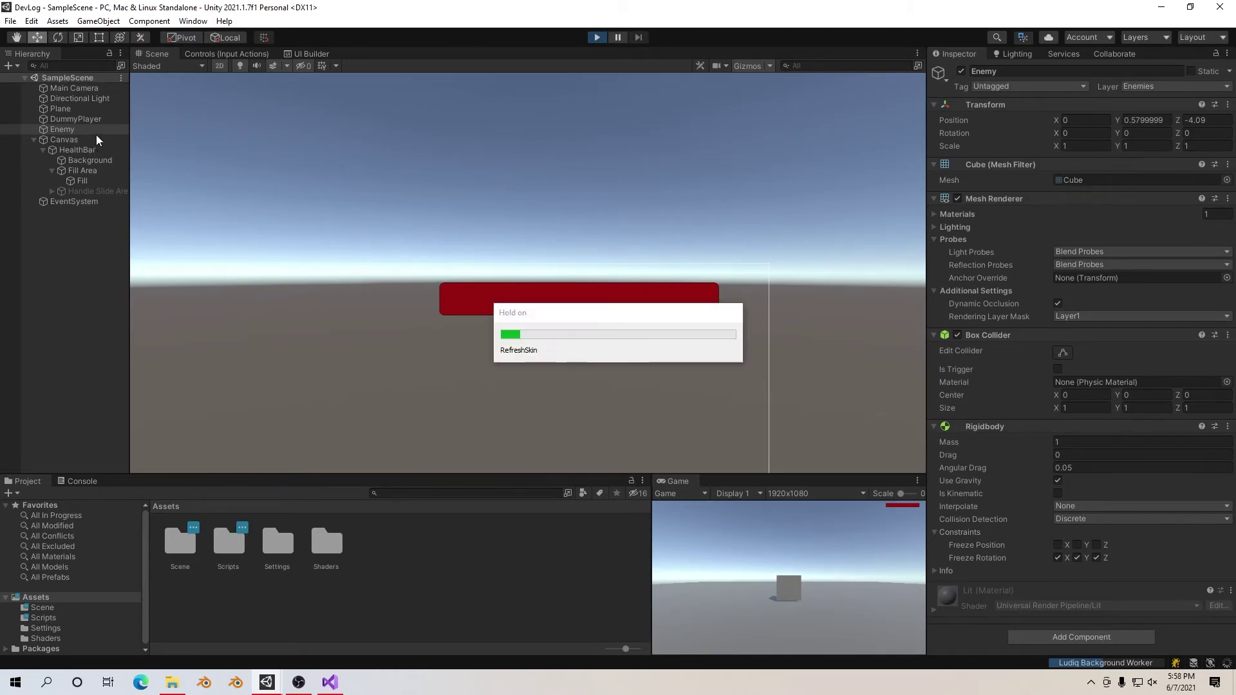
click(219, 65)
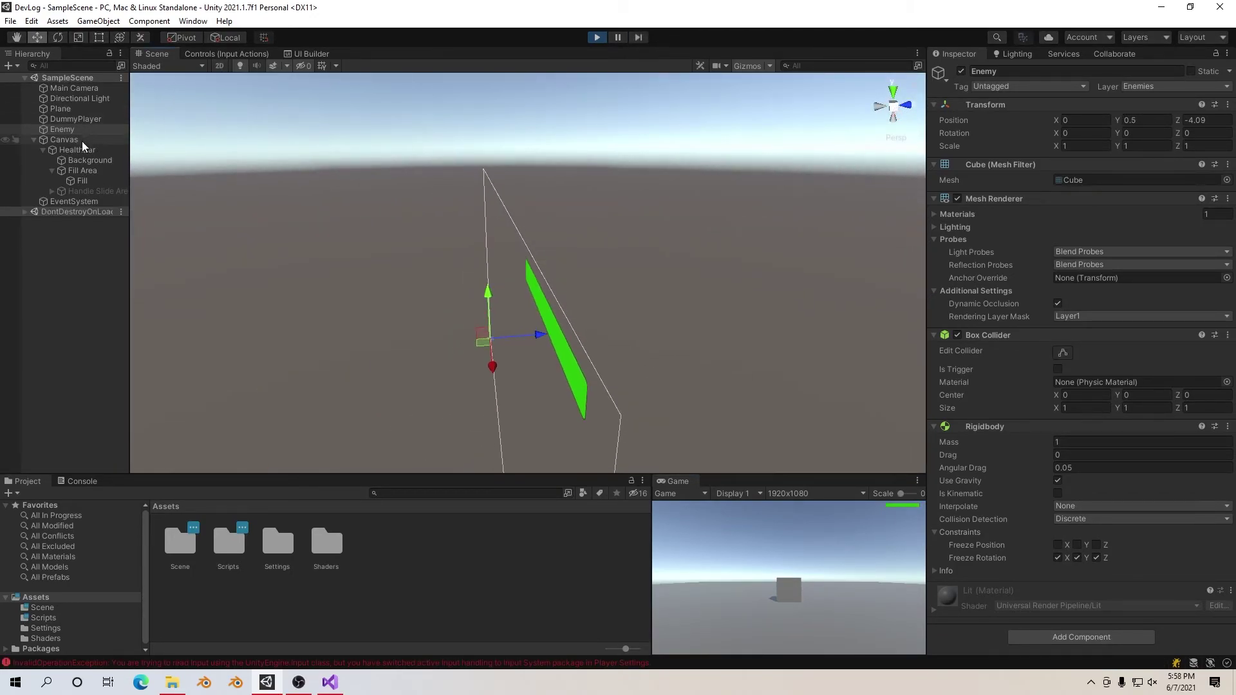
scroll(722, 367, down, 5)
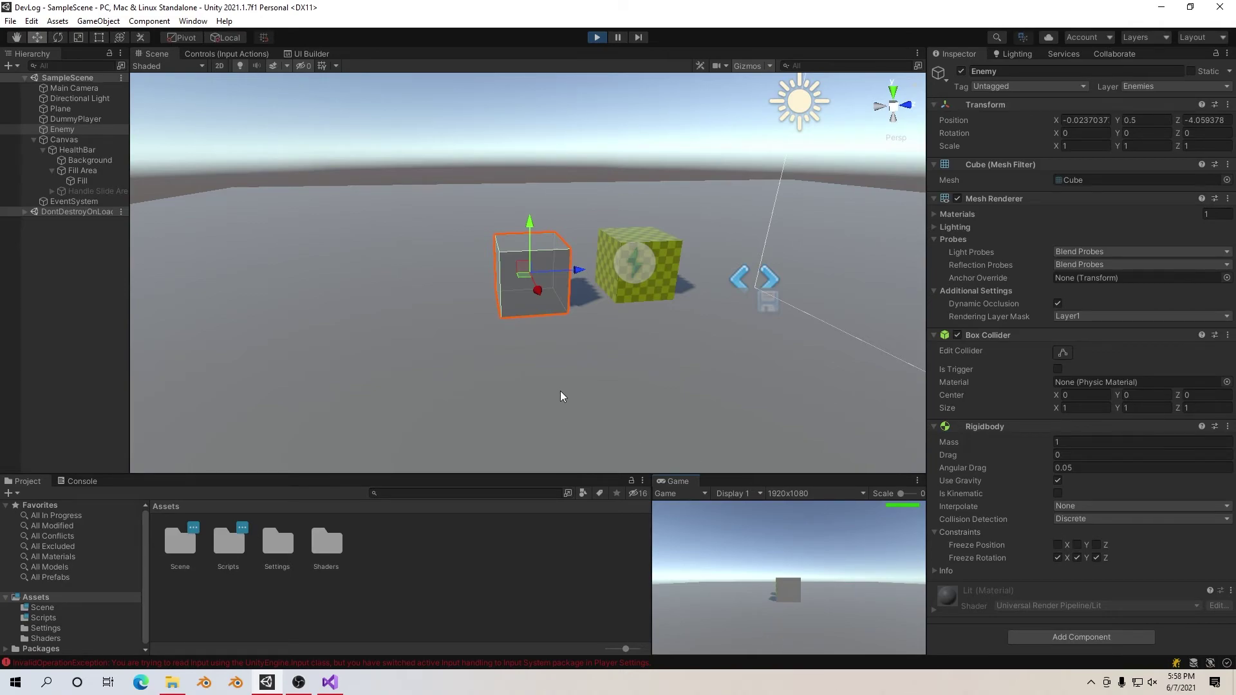
click(86, 121)
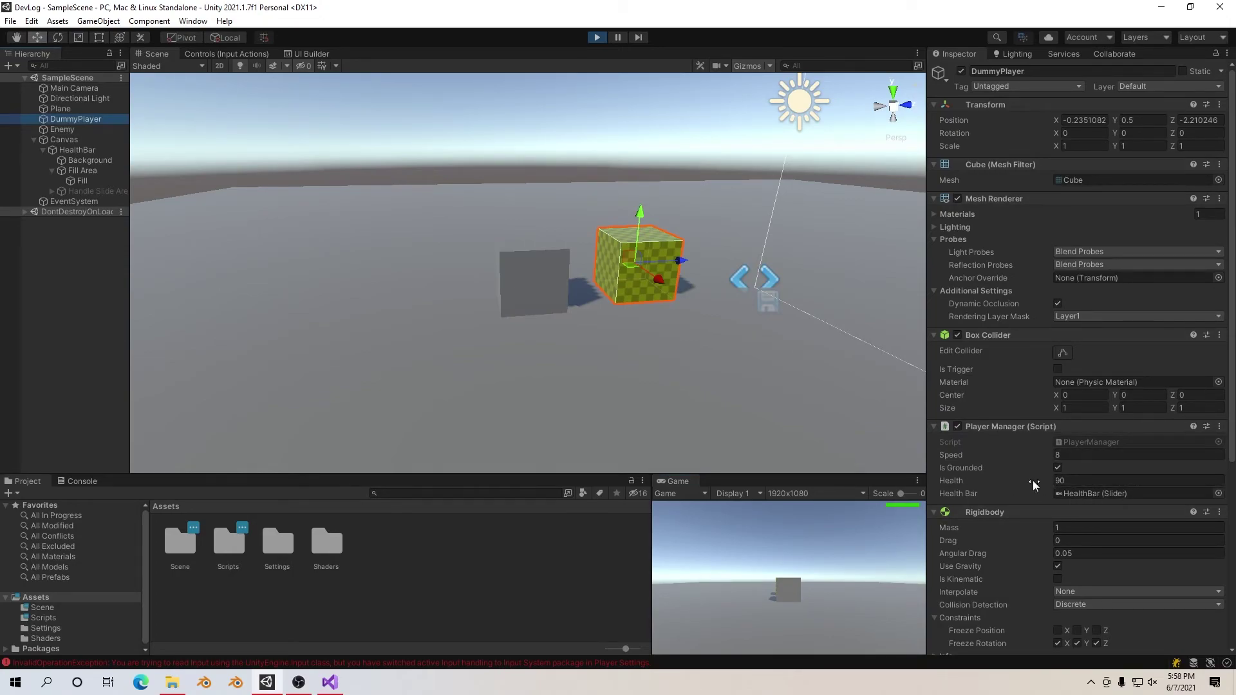
click(888, 526)
click(73, 149)
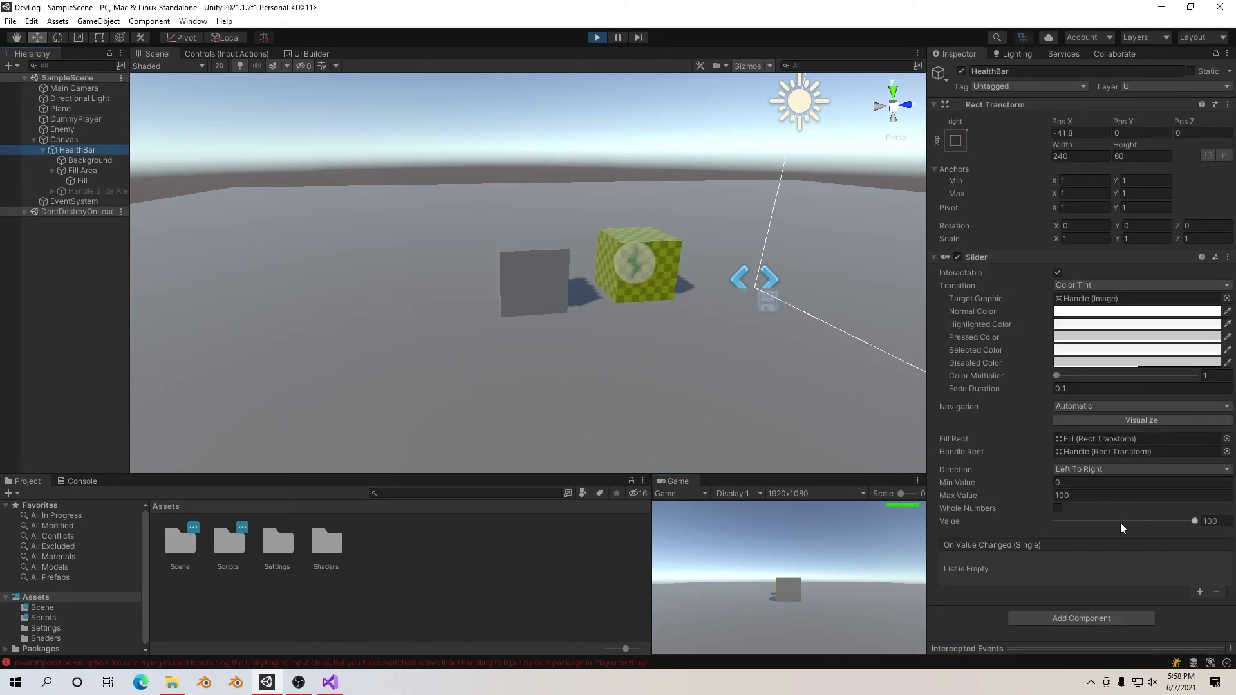
- Paste 'HealthBar.value = Health;' into the Equals(7) block after Health -= 10 and reformat the script
key(alt+Tab)
scroll(353, 343, down, 3)
scroll(406, 239, up, 8)
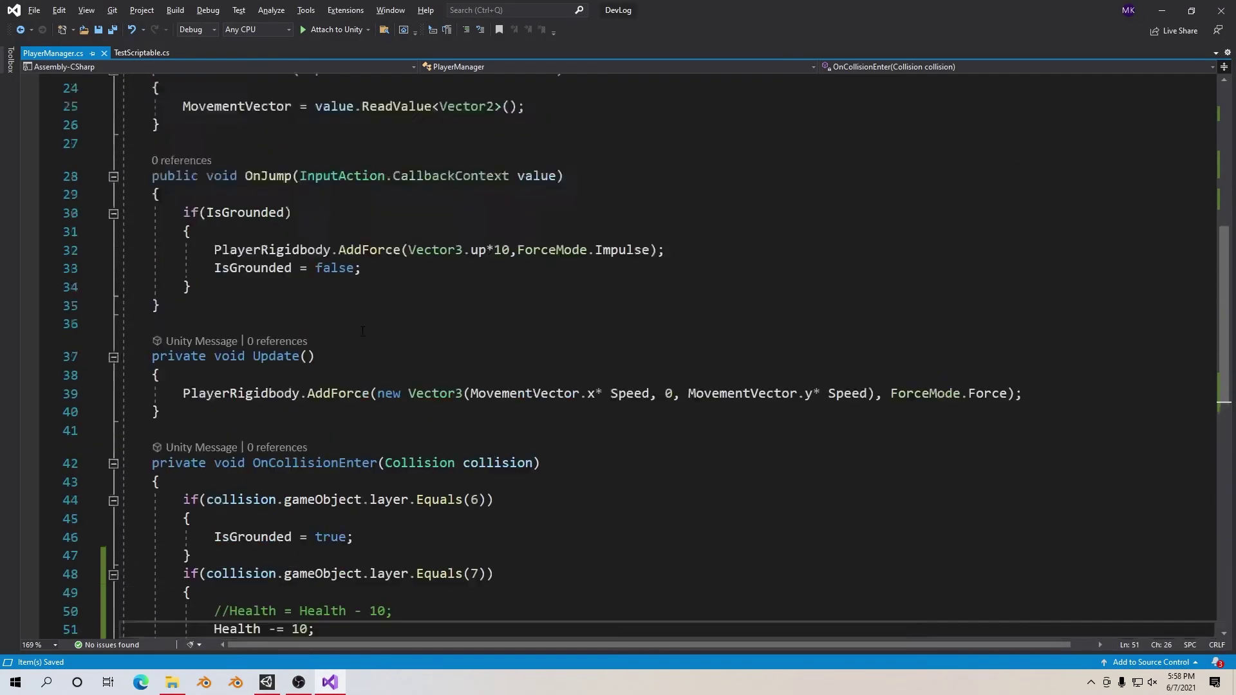
scroll(592, 207, up, 3)
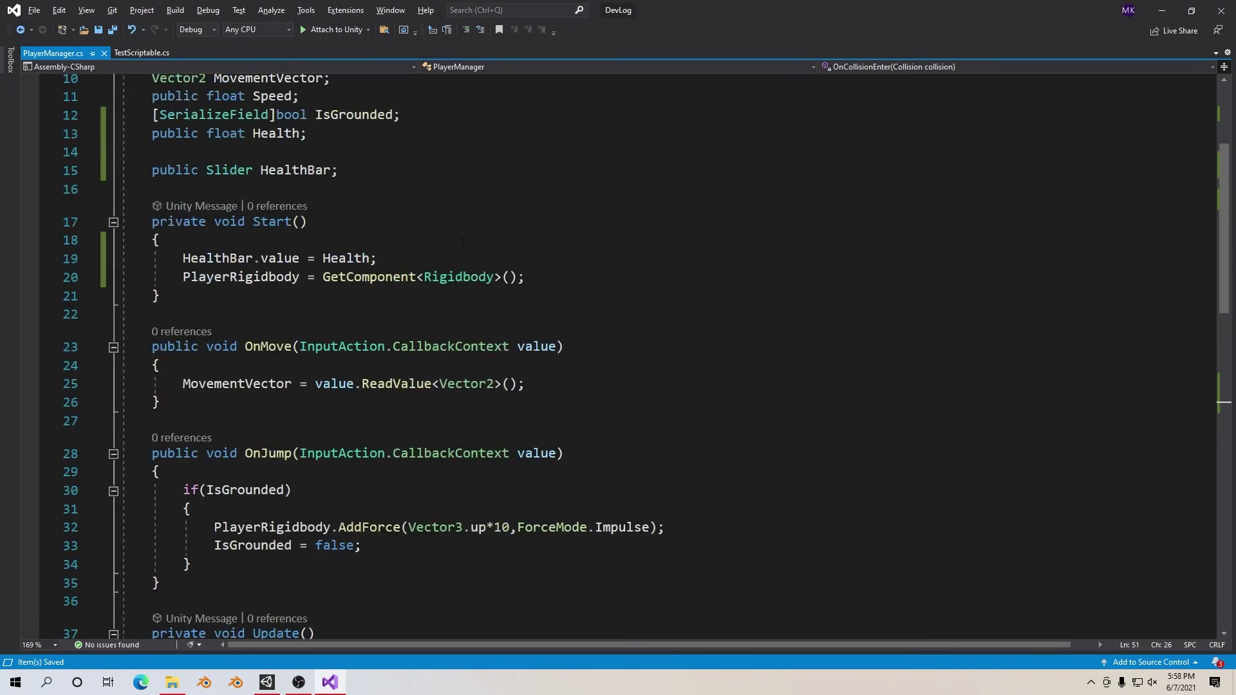
click(403, 256)
scroll(332, 260, down, 3)
scroll(426, 389, down, 6)
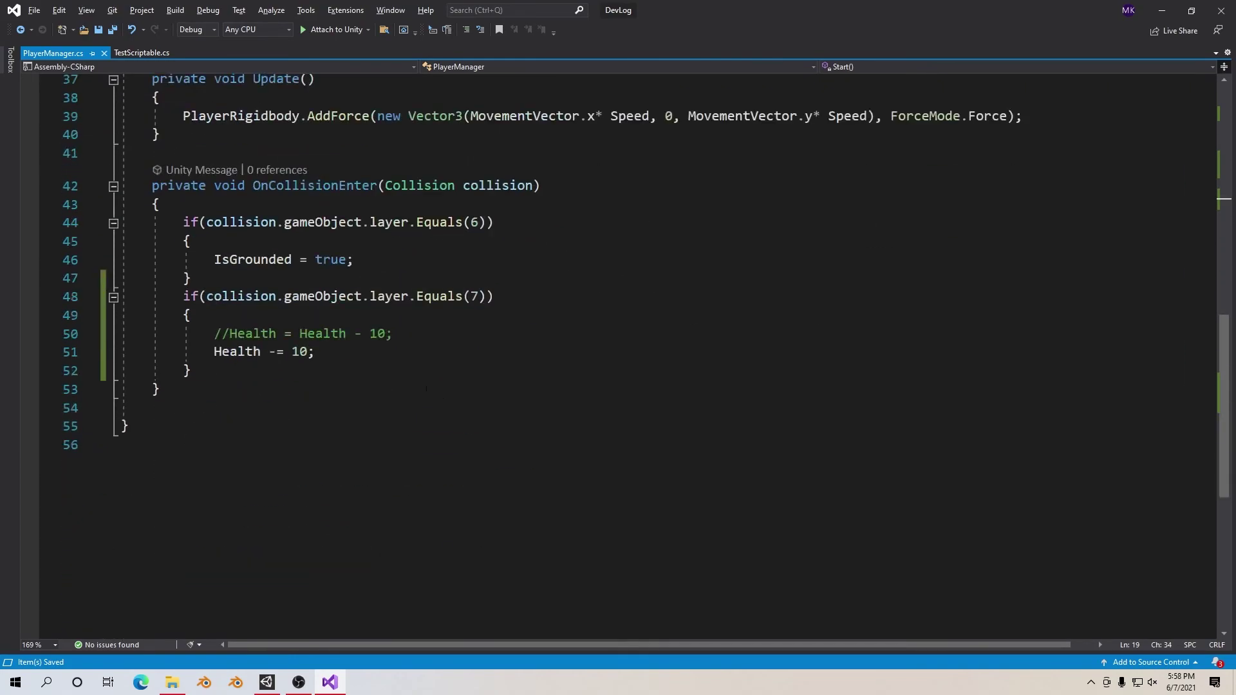
click(441, 374)
text(HealthBar.value = Health;)
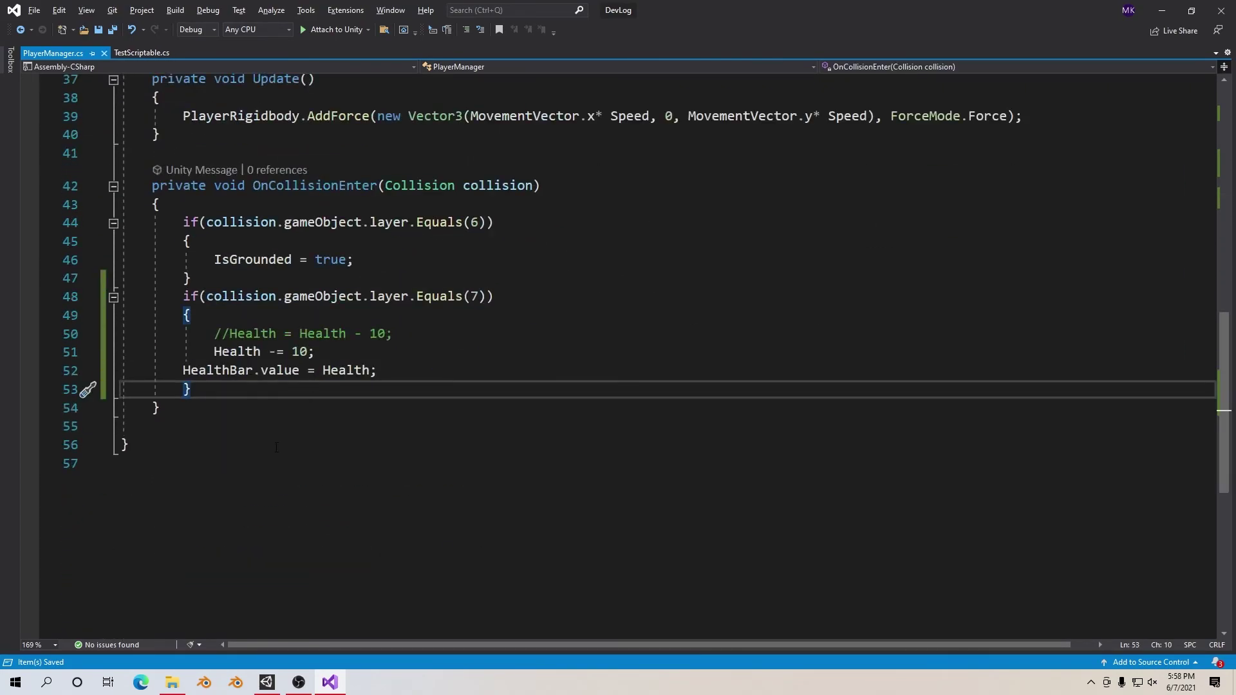
click(276, 446)
key(ctrl+k)
key(ctrl+d)
key(alt+Tab)
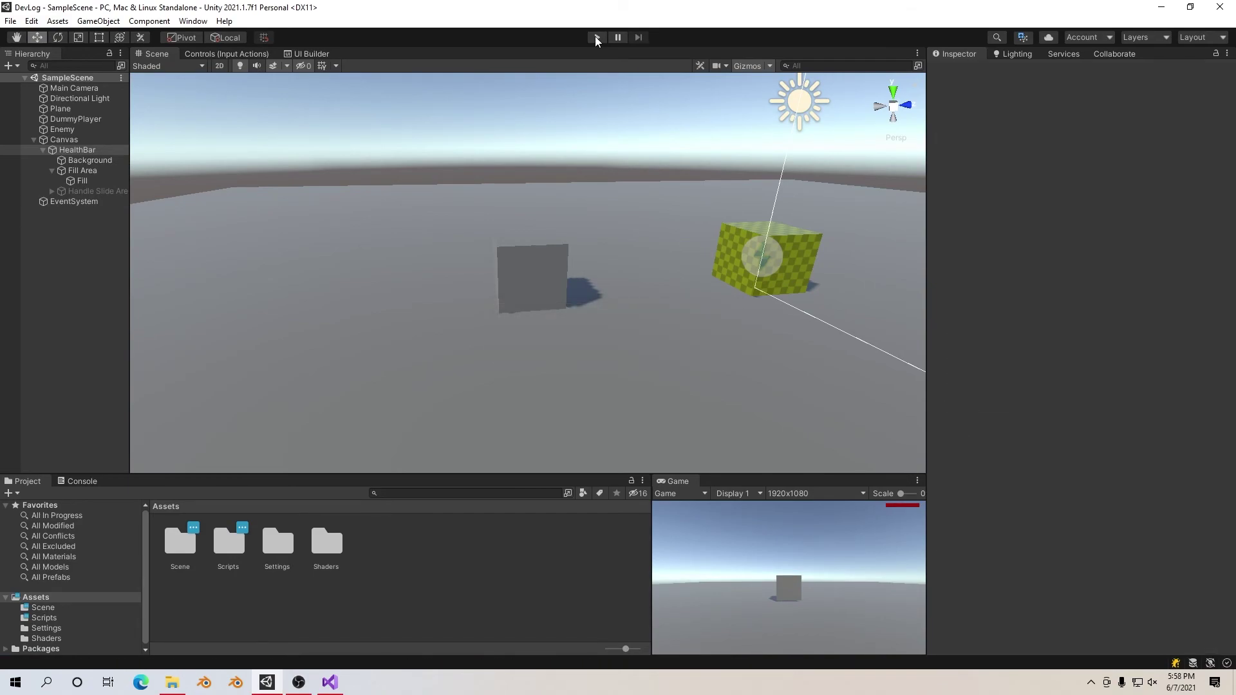
- Play the scene, watch the HealthBar value drop from 100 to 50 on enemy hits, then stop
click(596, 37)
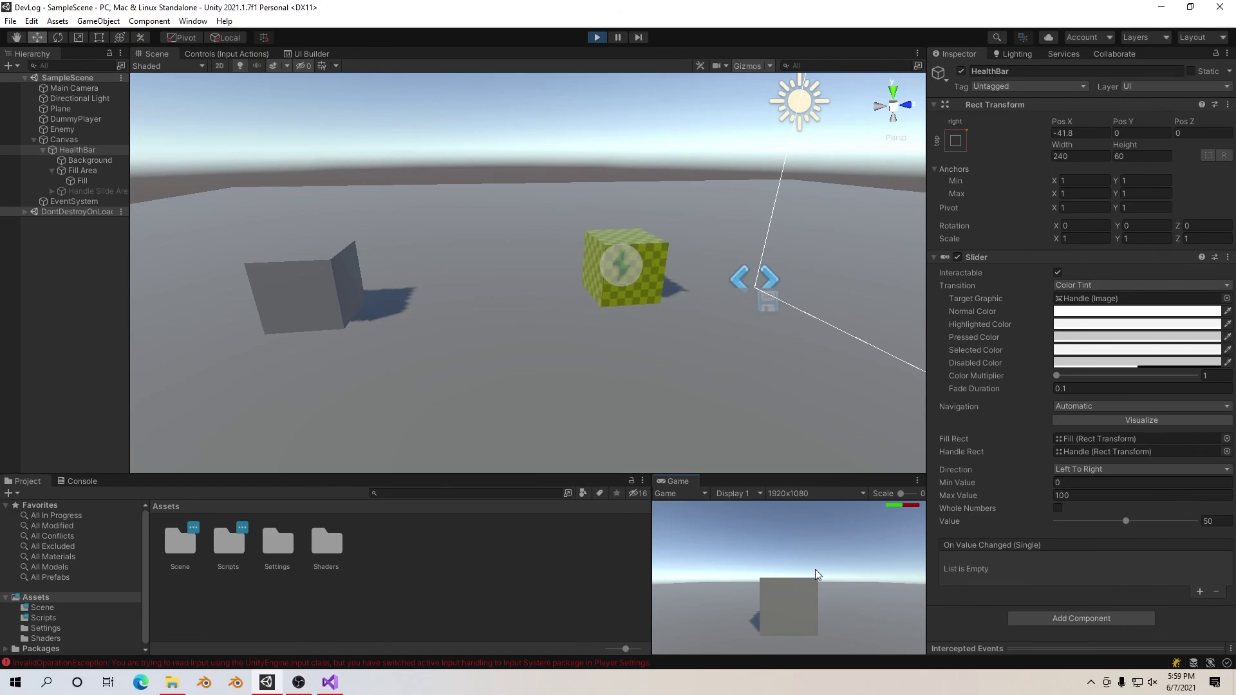
key(ctrl+p)
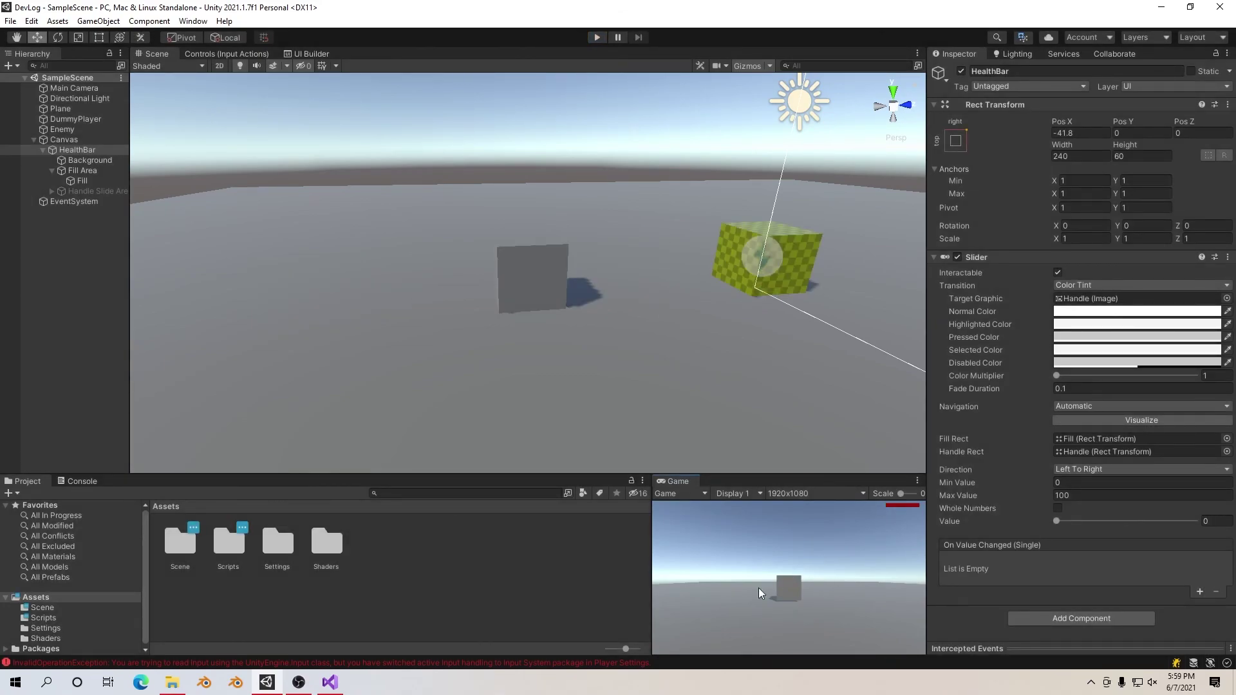